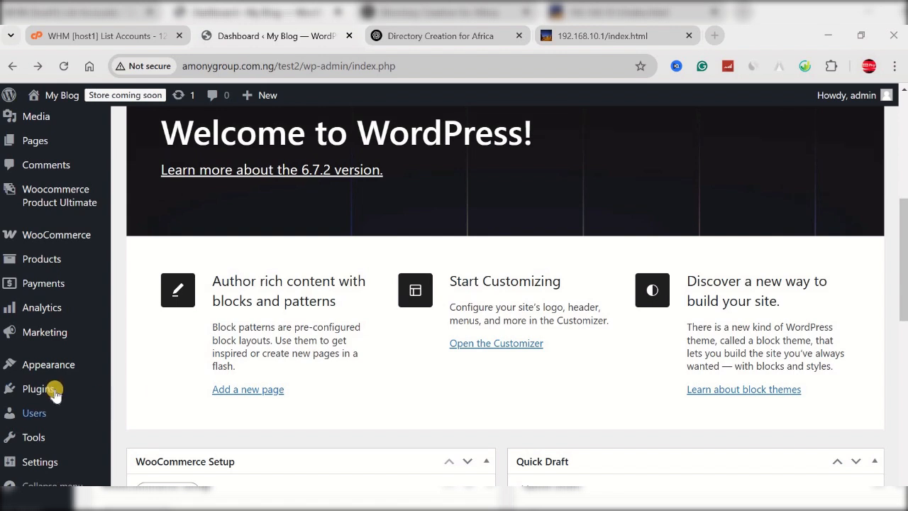
Open the page for adding new plugins and search the plugin directory for "woocommerce".
mouse_move(50, 390)
left_click(149, 412)
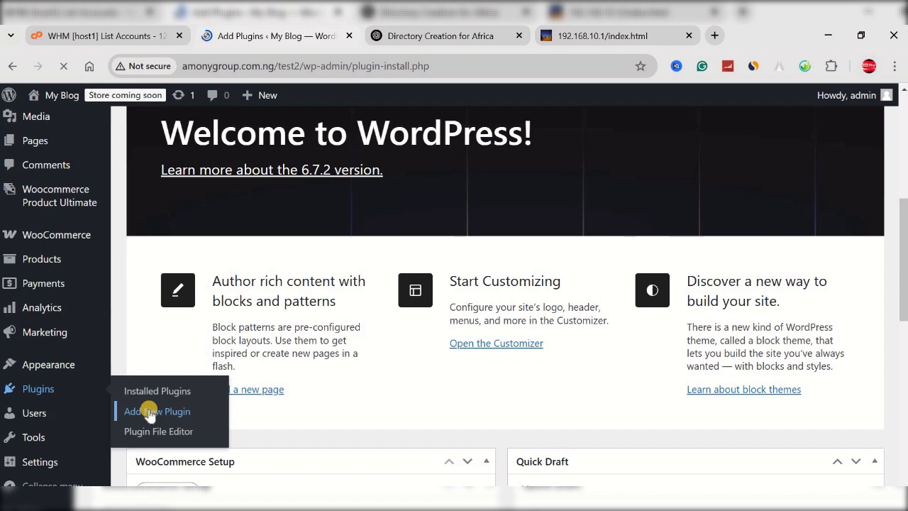
scroll(662, 338, "down", 1)
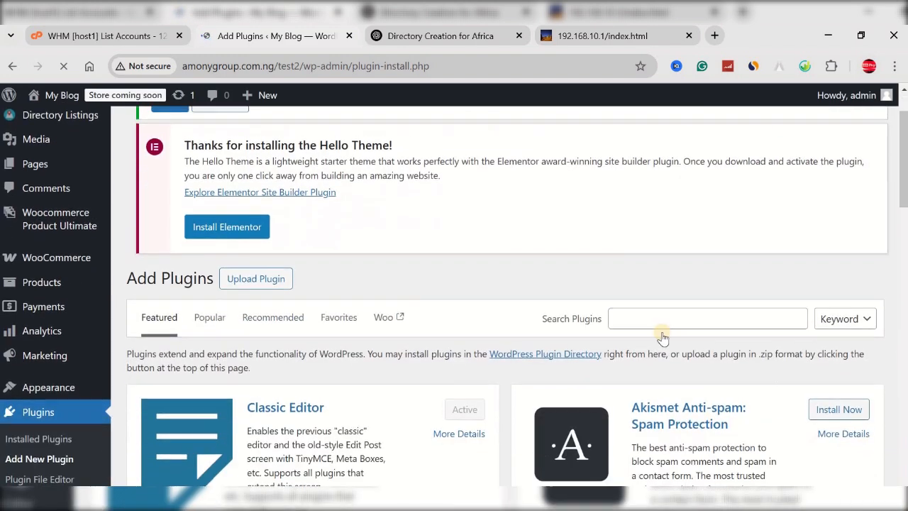
left_click(723, 324)
type("woocommerce")
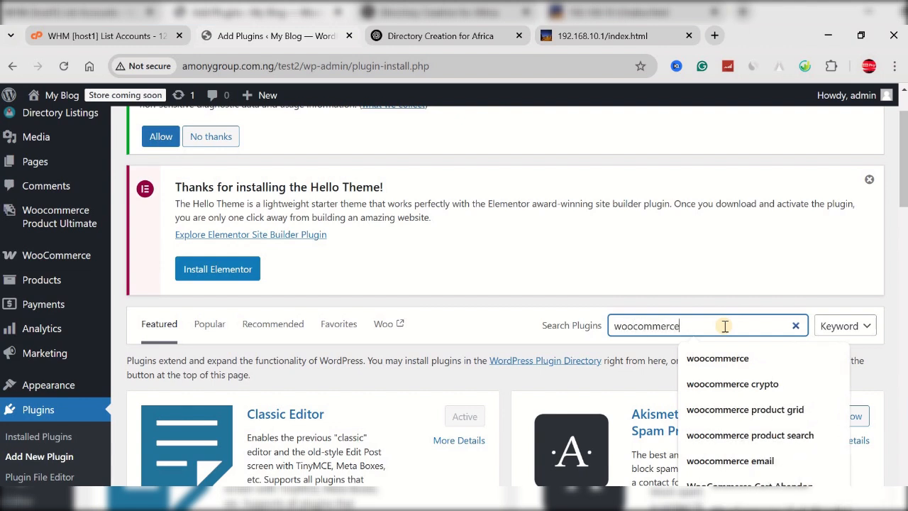
key("Return")
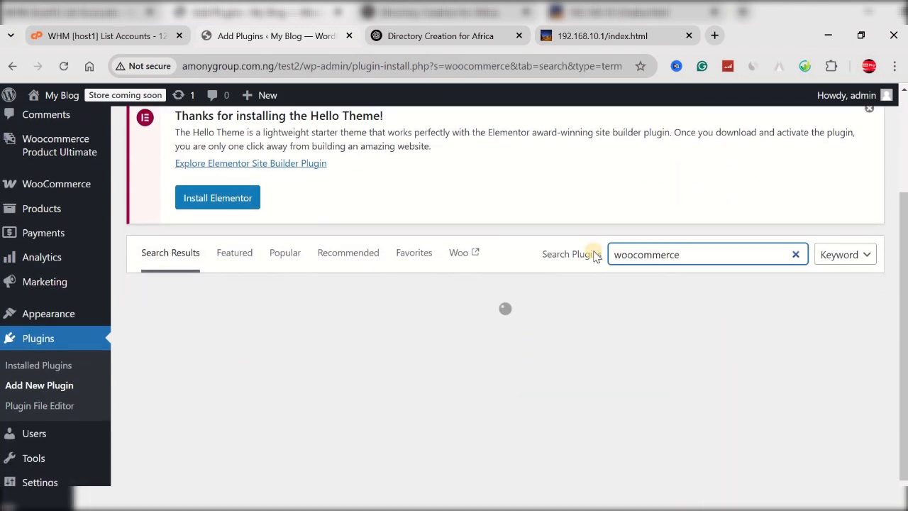
scroll(442, 290, "down", 3)
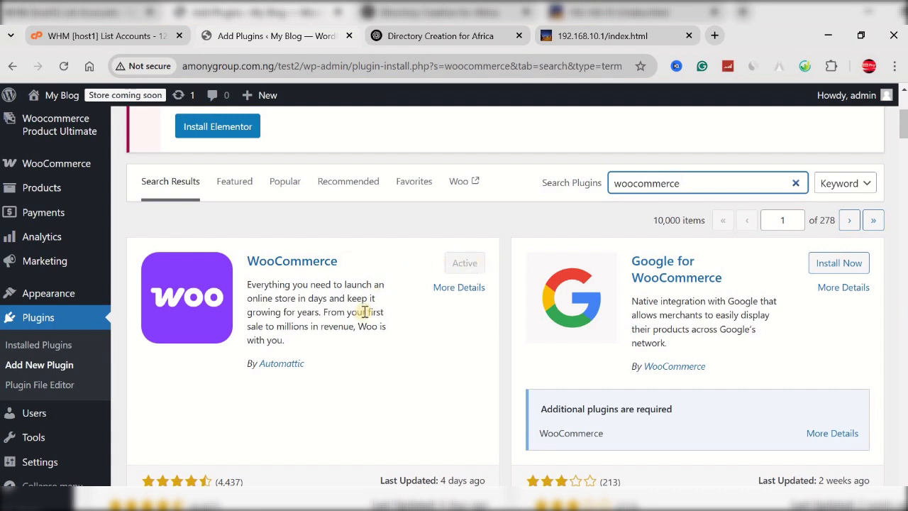
scroll(364, 312, "up", 1)
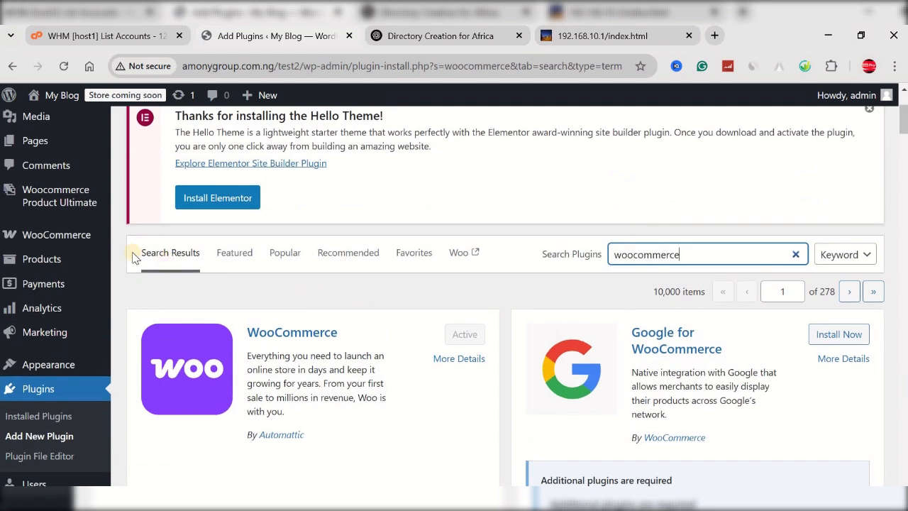
Start a new WooCommerce product.
mouse_move(84, 238)
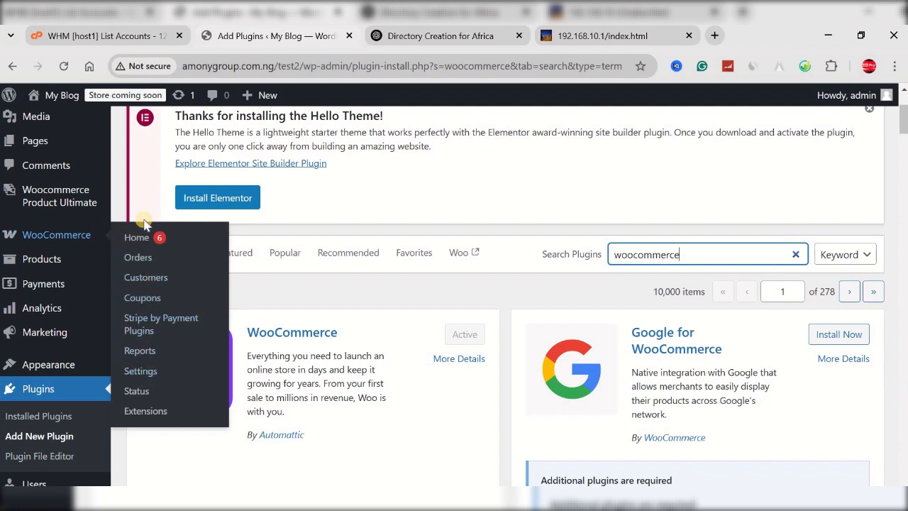
mouse_move(247, 100)
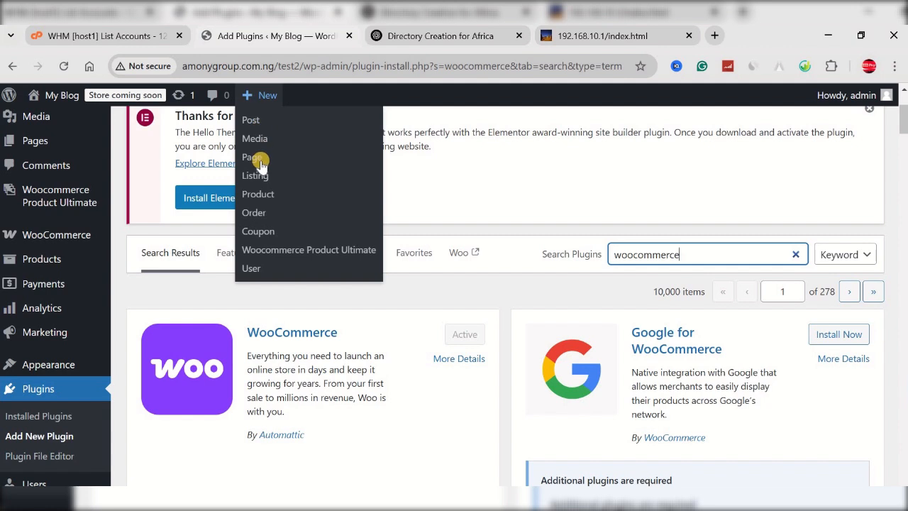
left_click(256, 195)
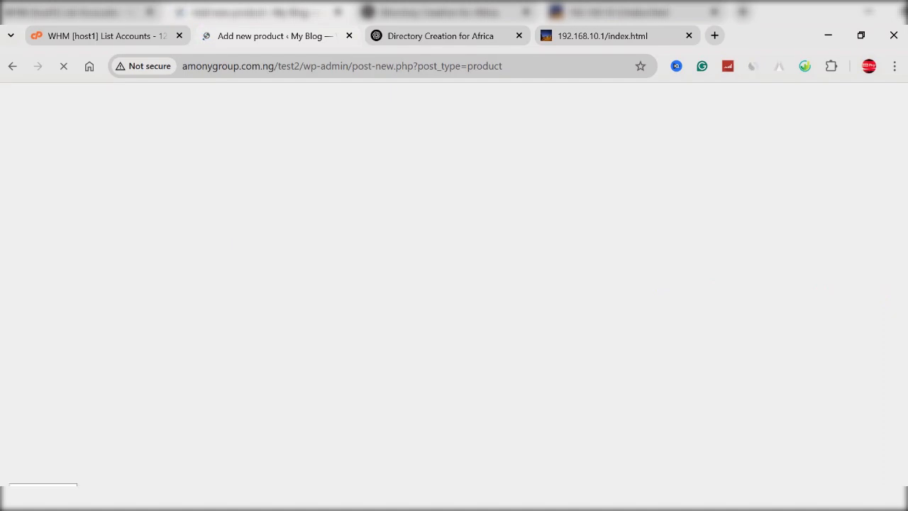
Examine the new product form, including the name, description, product image, gallery, categories, product data, short description and brands sections.
scroll(308, 307, "down", 4)
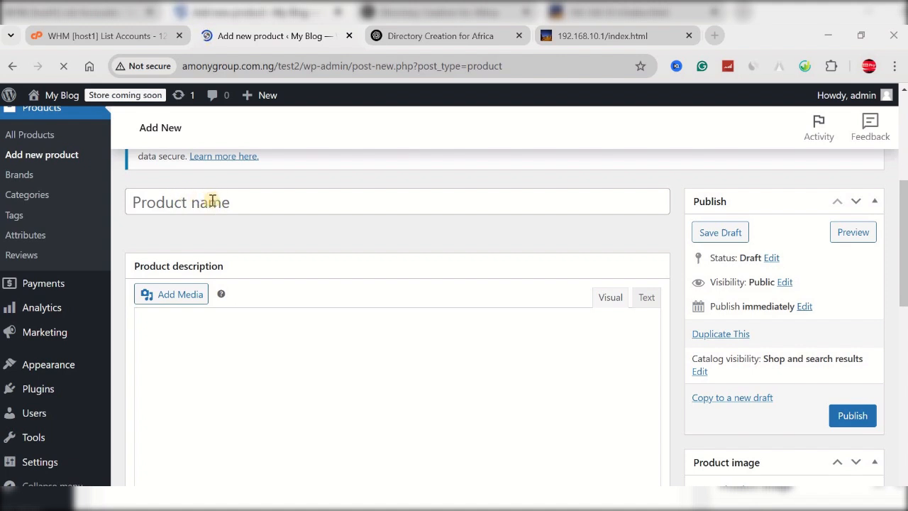
scroll(269, 202, "down", 1)
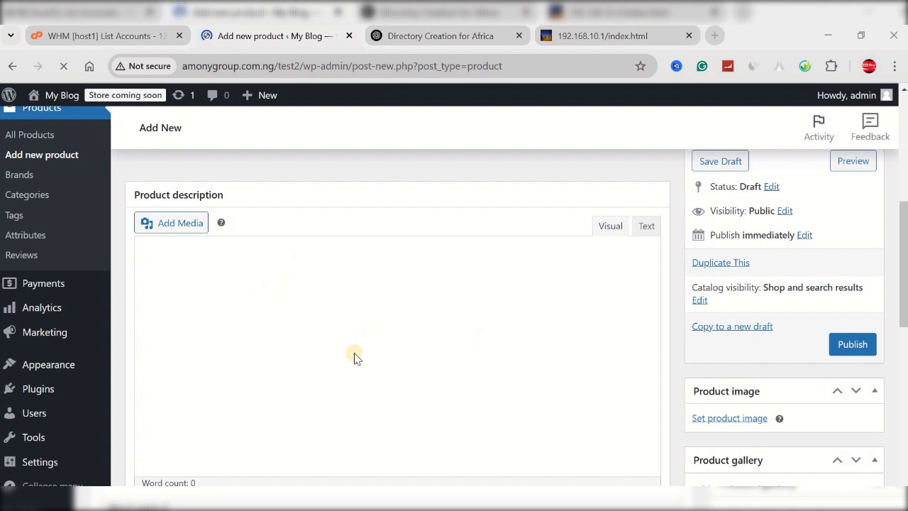
scroll(348, 309, "down", 2)
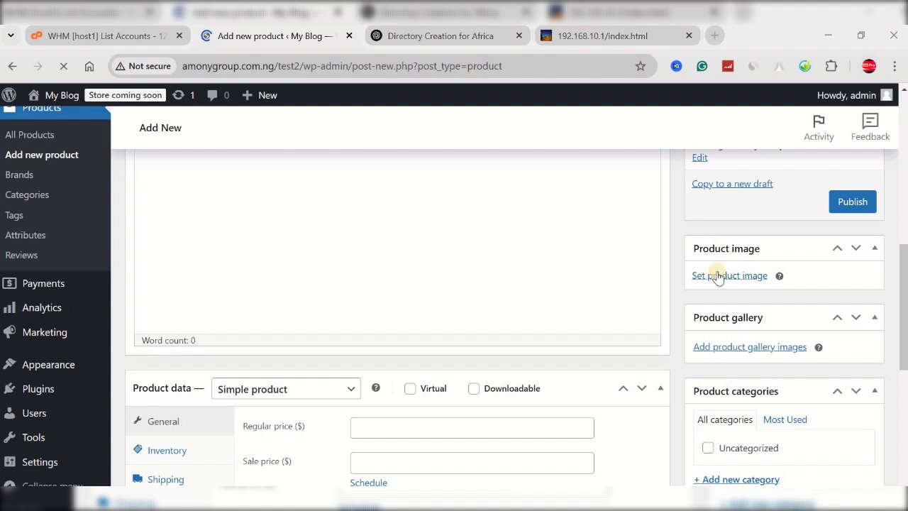
scroll(418, 364, "down", 1)
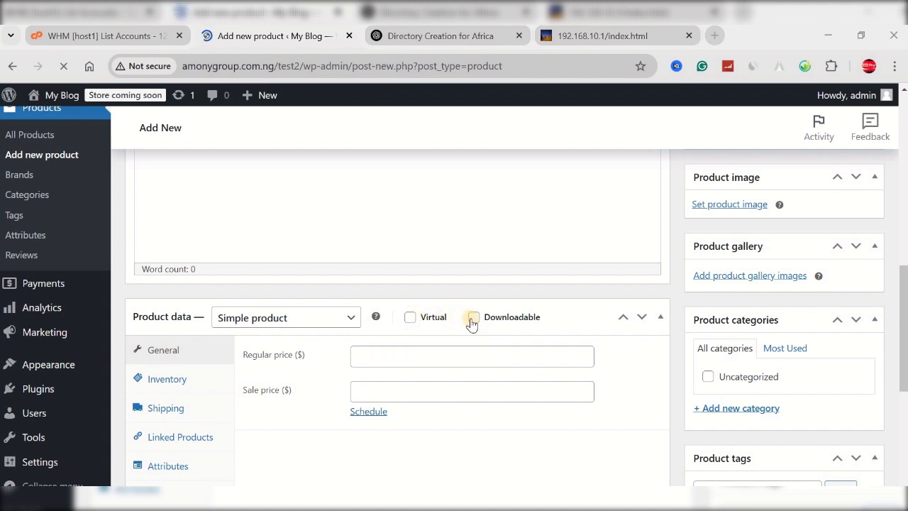
scroll(473, 319, "down", 6)
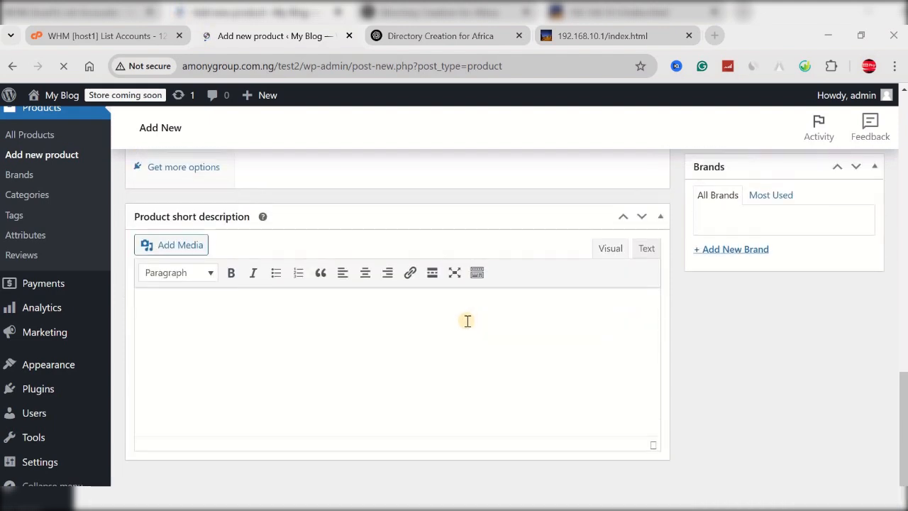
scroll(383, 323, "up", 1)
scroll(225, 334, "down", 1)
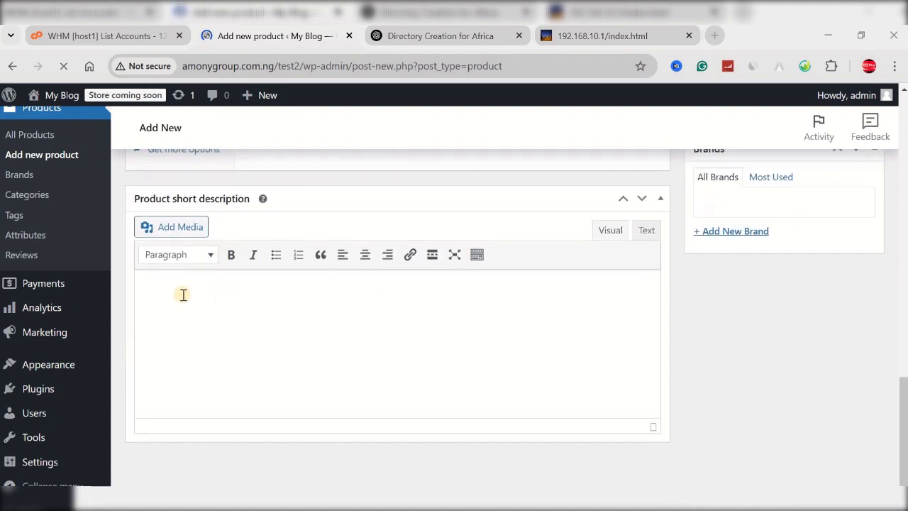
scroll(573, 364, "up", 3)
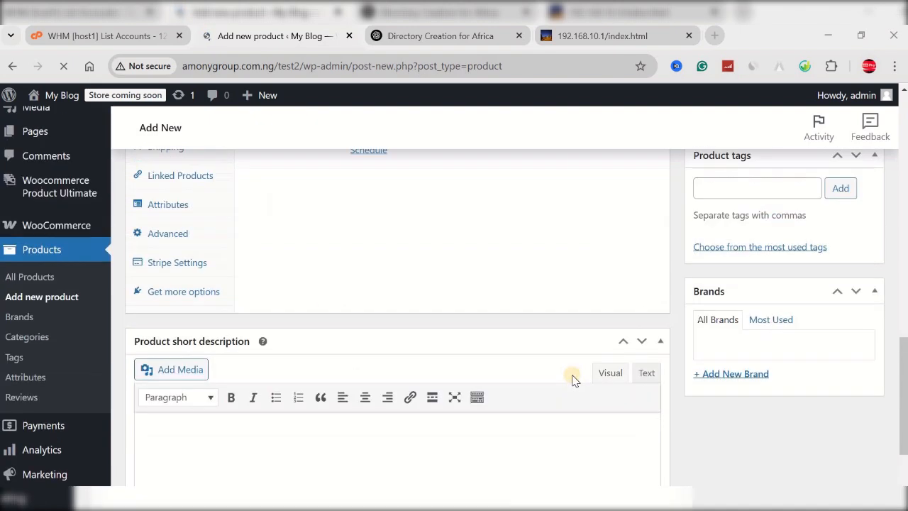
scroll(575, 381, "up", 1)
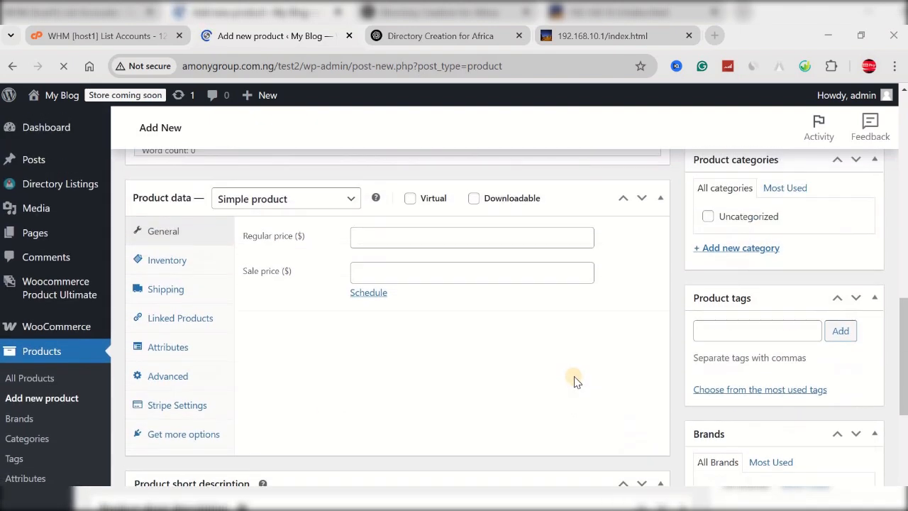
scroll(574, 381, "down", 1)
scroll(573, 379, "up", 5)
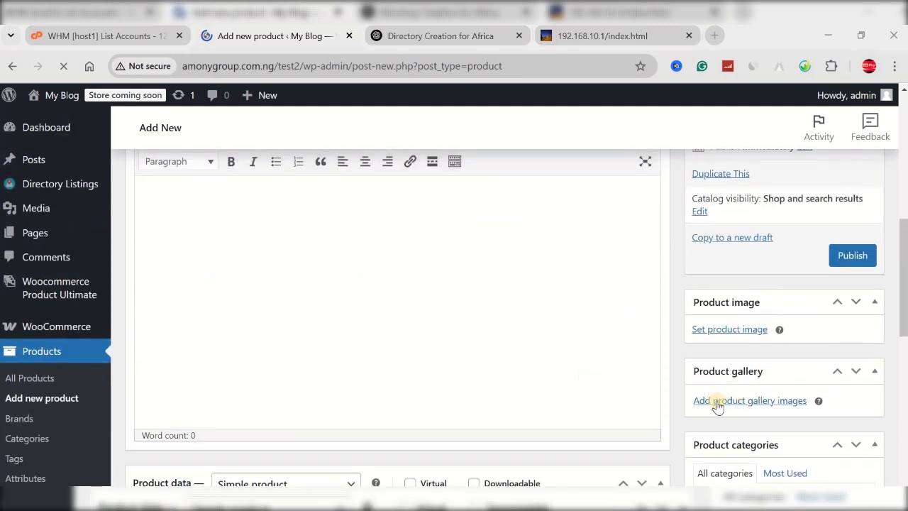
scroll(718, 411, "up", 2)
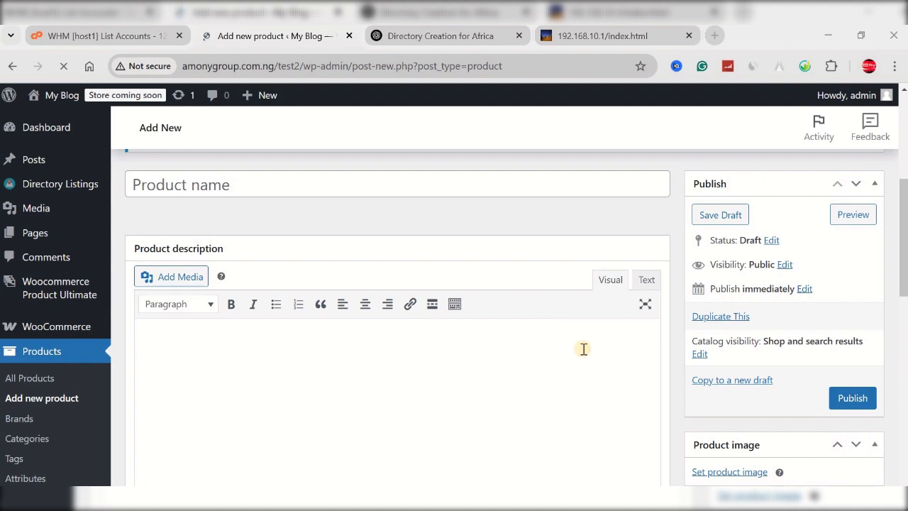
Switch to the Microsoft Word document and review the sample WooCommerce product data listed under each category.
mouse_move(589, 502)
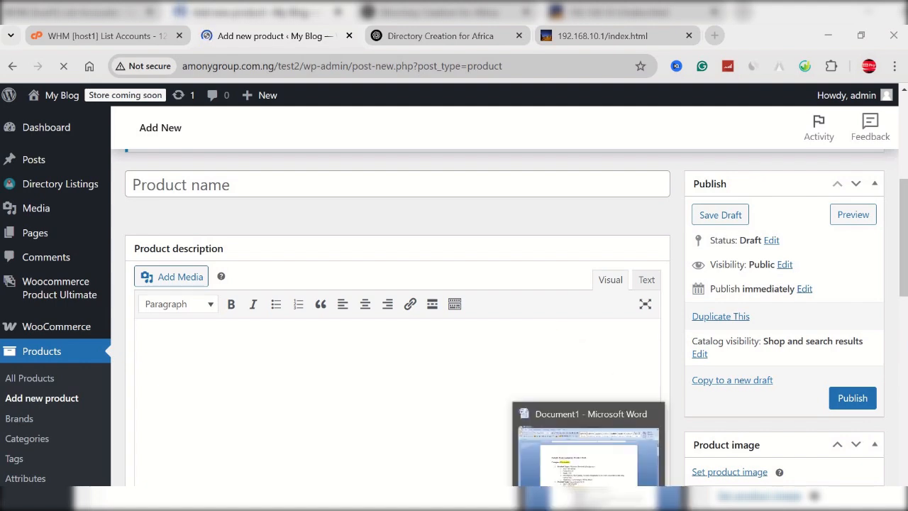
left_click(589, 454)
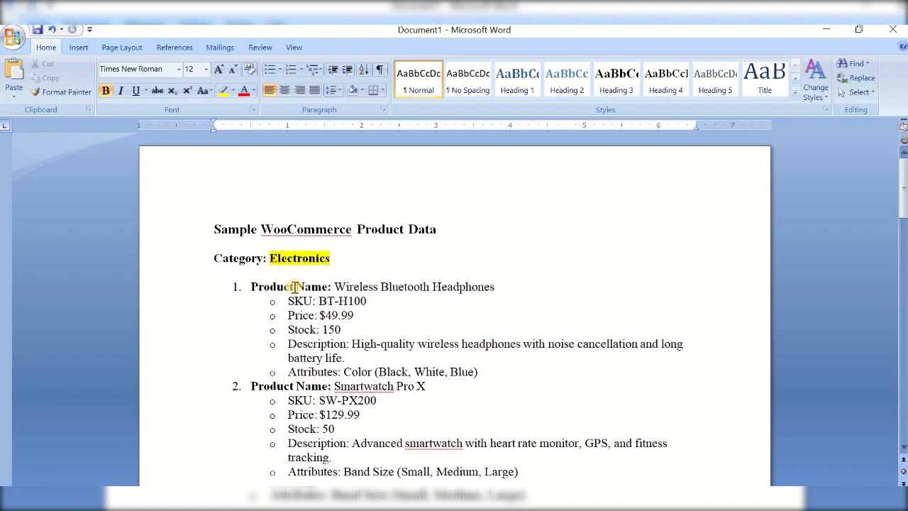
scroll(300, 273, "down", 4)
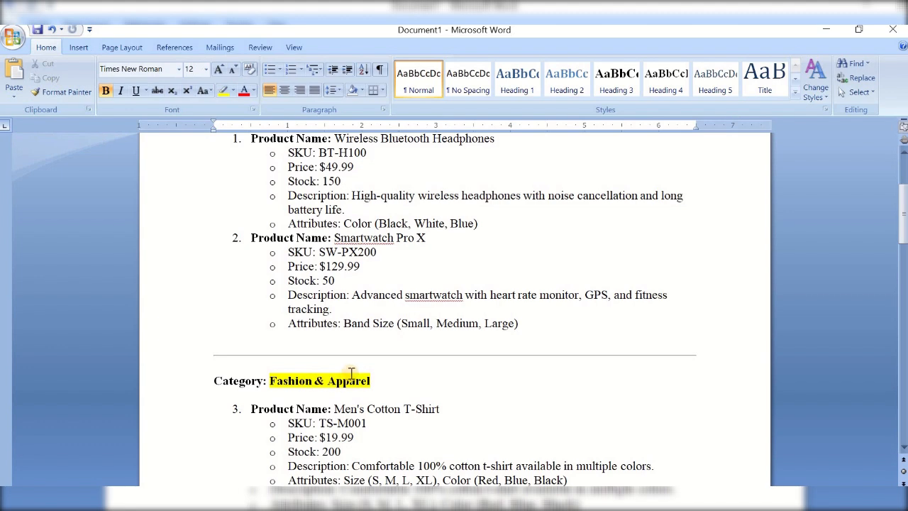
scroll(351, 373, "down", 6)
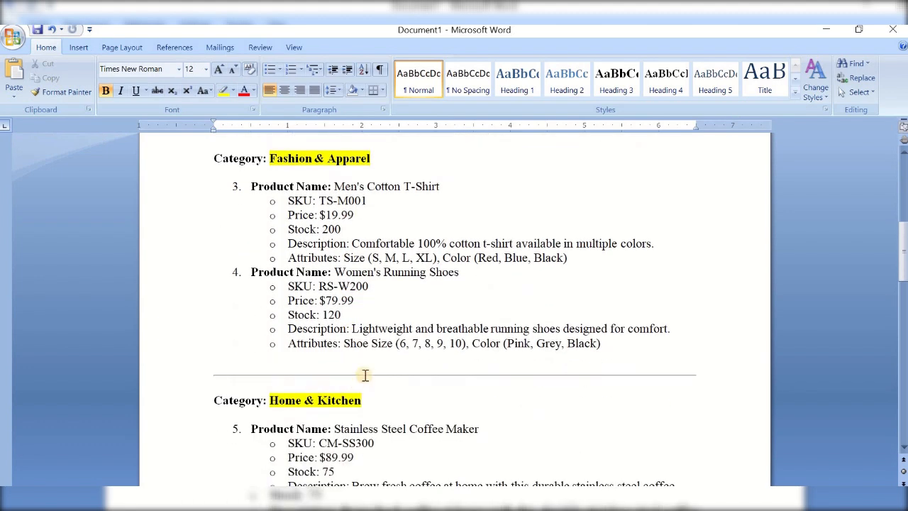
scroll(365, 374, "down", 10)
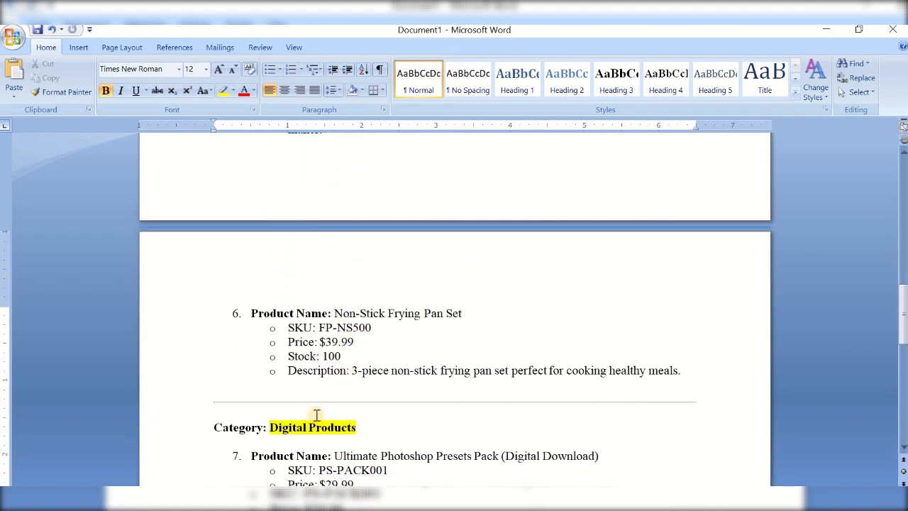
scroll(317, 415, "down", 8)
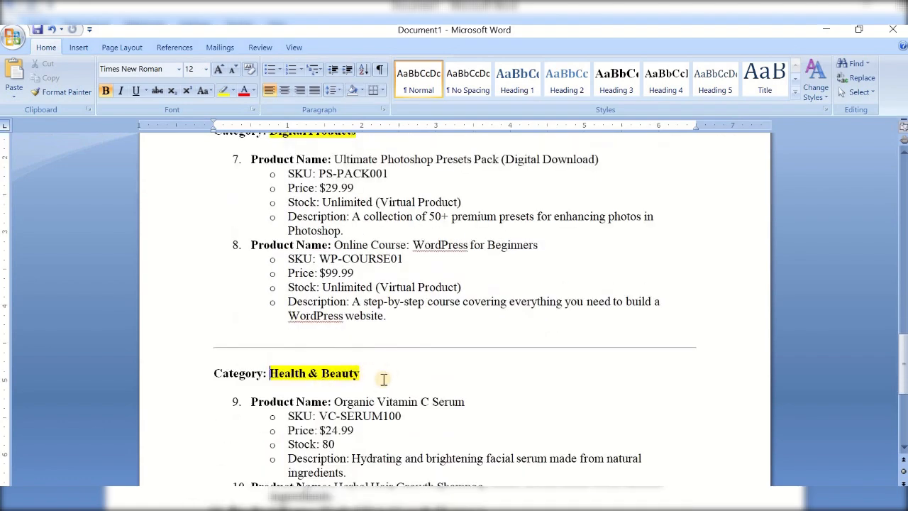
scroll(383, 380, "up", 20)
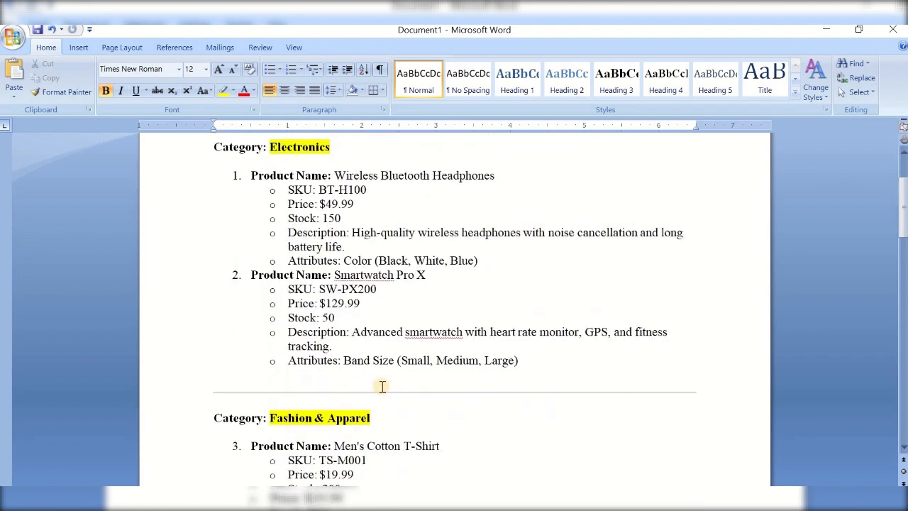
scroll(382, 385, "up", 3)
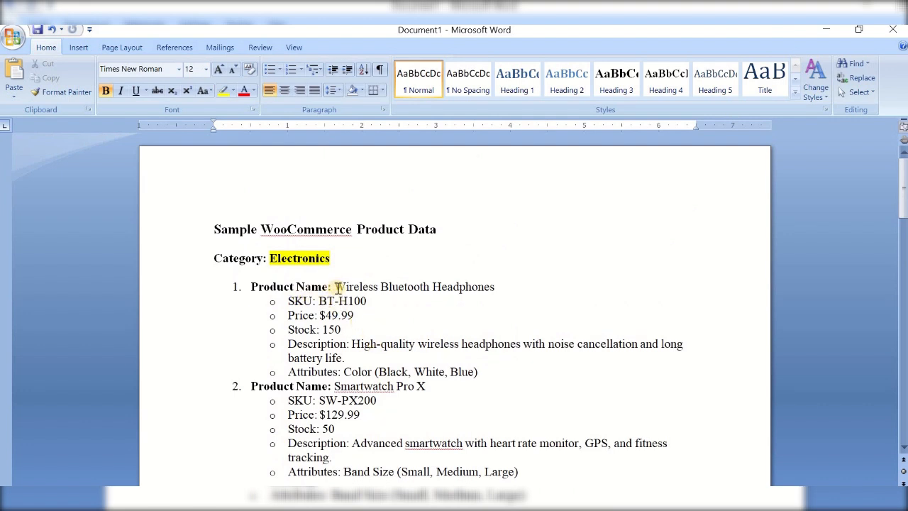
Fill in the product name "Wireless Bluetooth Headphones" and its description from the Word document, with the description as plain text without a bullet.
left_click_drag(421, 287, 477, 292)
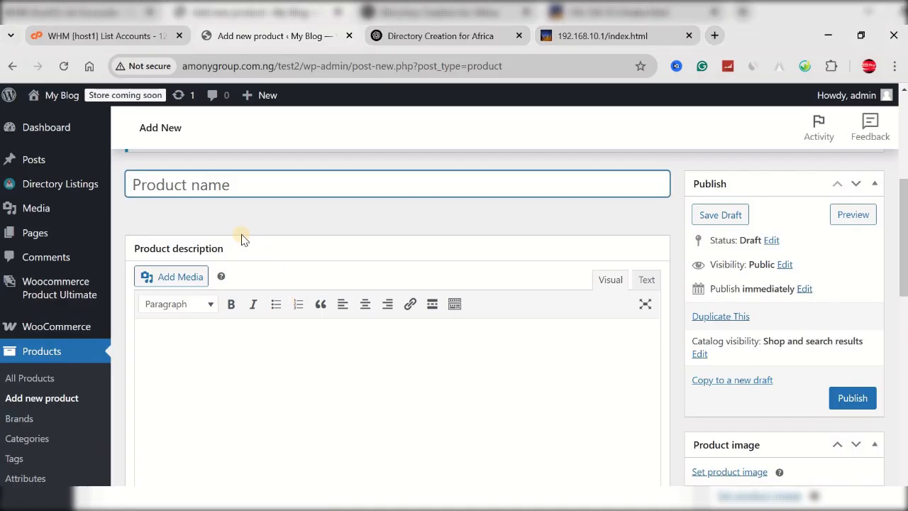
type("Wireless Bluetooth Headphones")
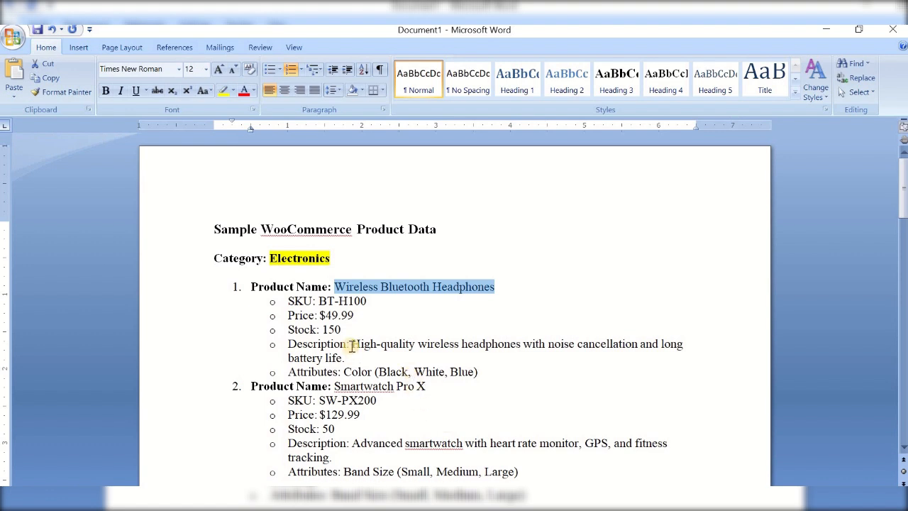
left_click_drag(351, 345, 358, 361)
key("ctrl+c")
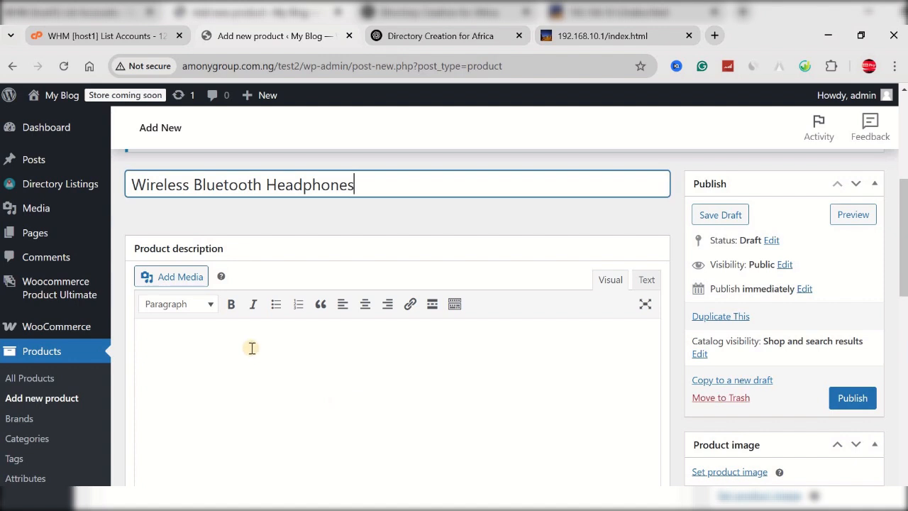
left_click(249, 347)
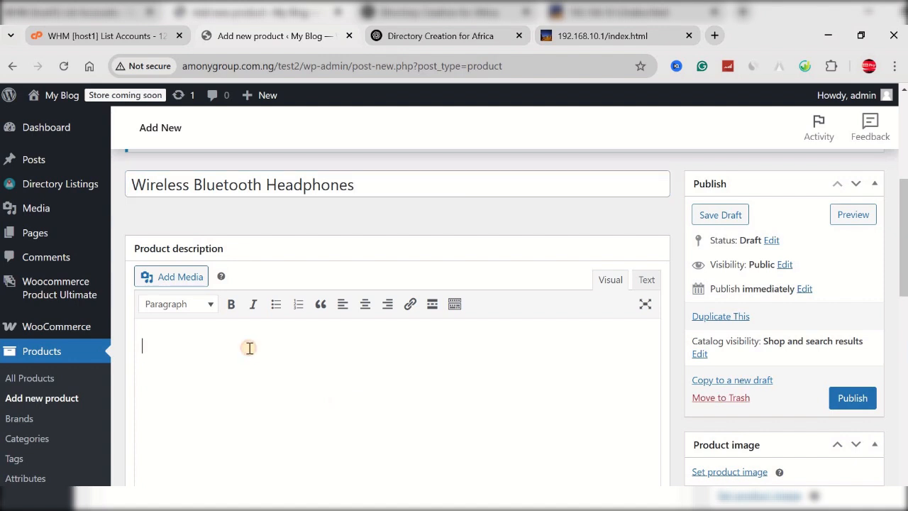
key("ctrl+v")
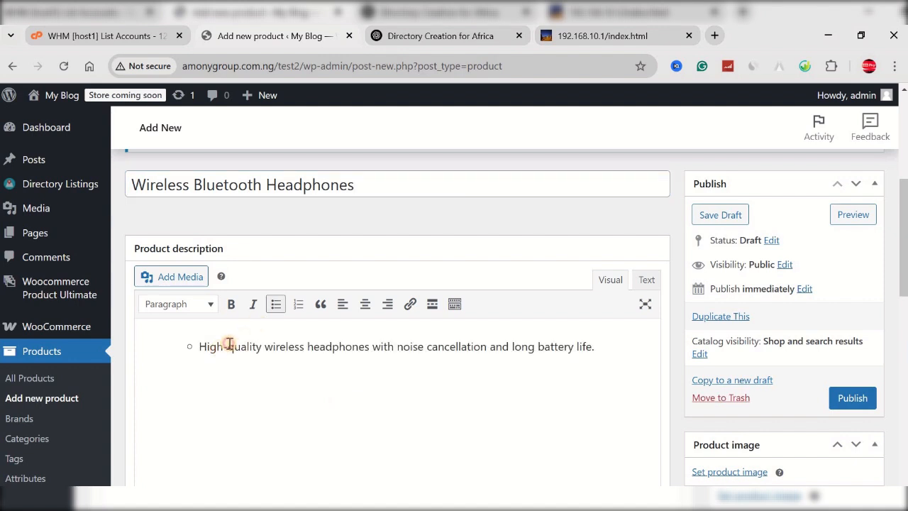
left_click(275, 303)
Copy the full product description text into the product short description.
key("ctrl+a")
key("ctrl+c")
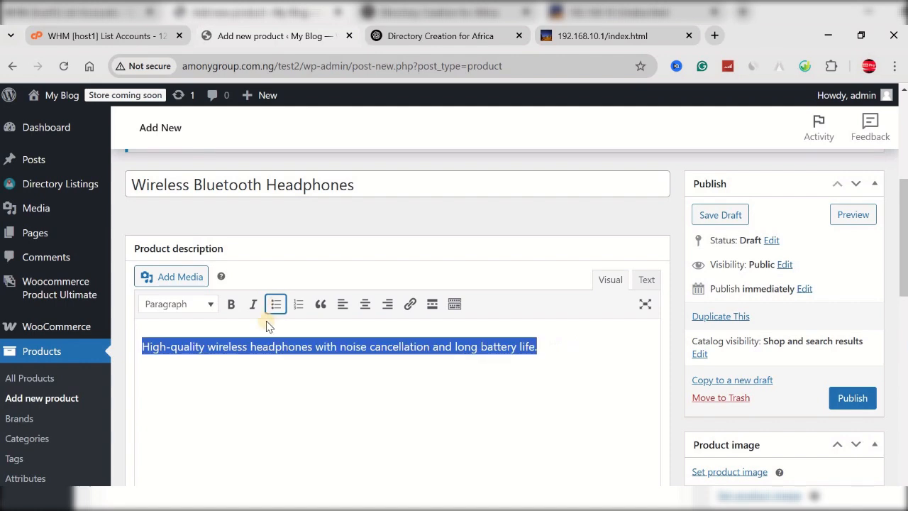
scroll(227, 376, "down", 10)
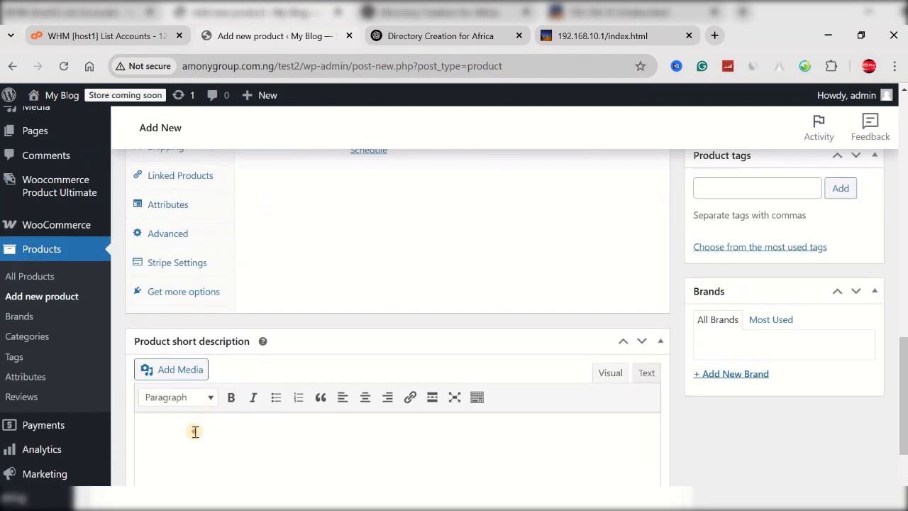
left_click(203, 433)
key("ctrl+v")
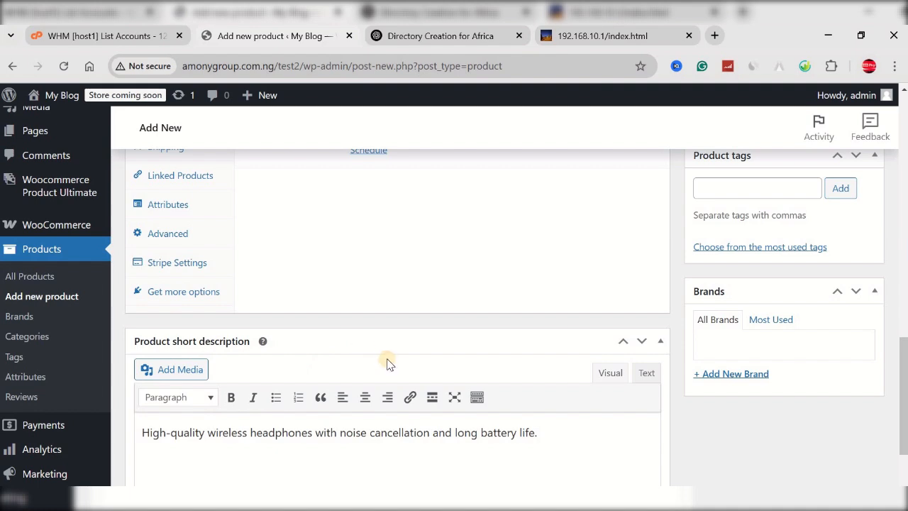
Set the product's regular price to 35 dollars in the product data.
scroll(387, 366, "up", 3)
scroll(387, 365, "up", 1)
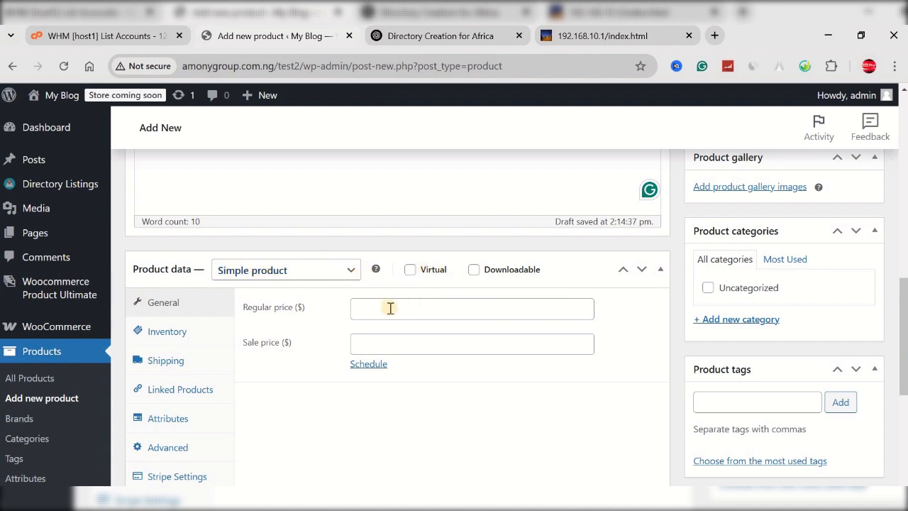
left_click(389, 307)
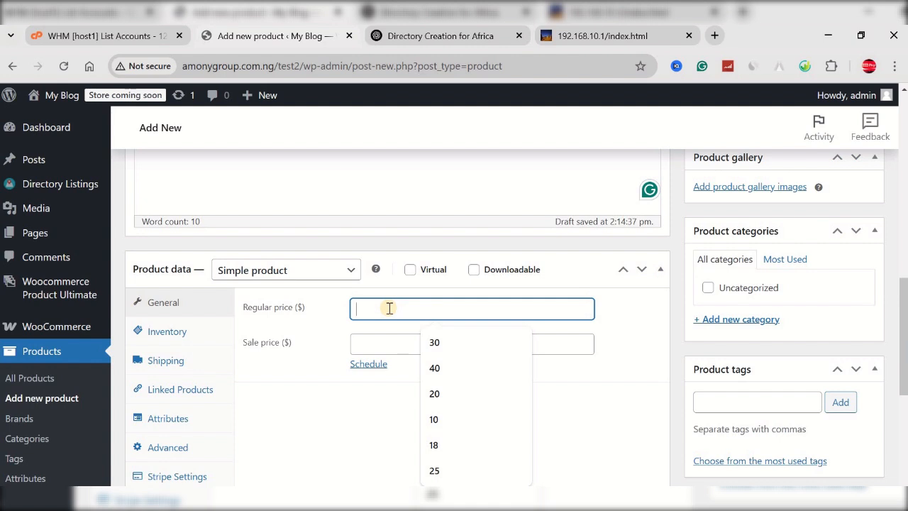
type("35")
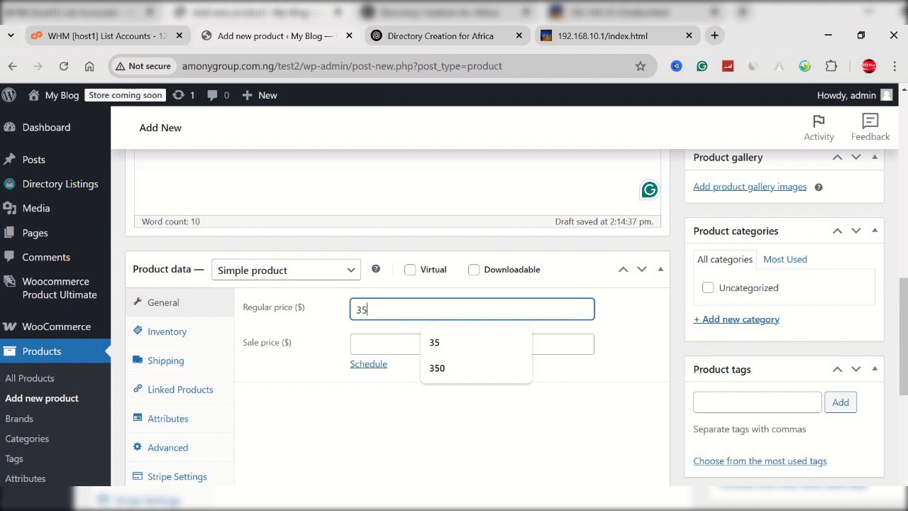
left_click(588, 508)
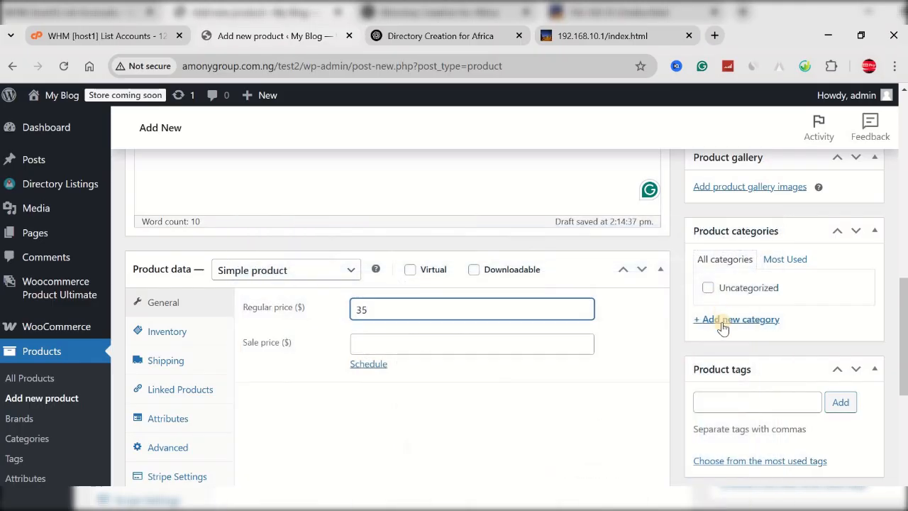
Create a new product category named "Electronics" without a parent and assign it to the product.
left_click(720, 322)
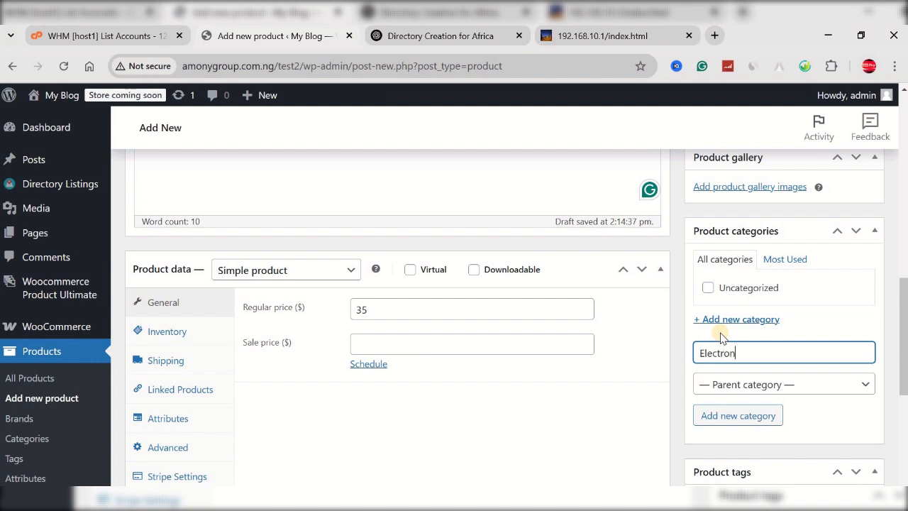
type("Electronics")
left_click(738, 416)
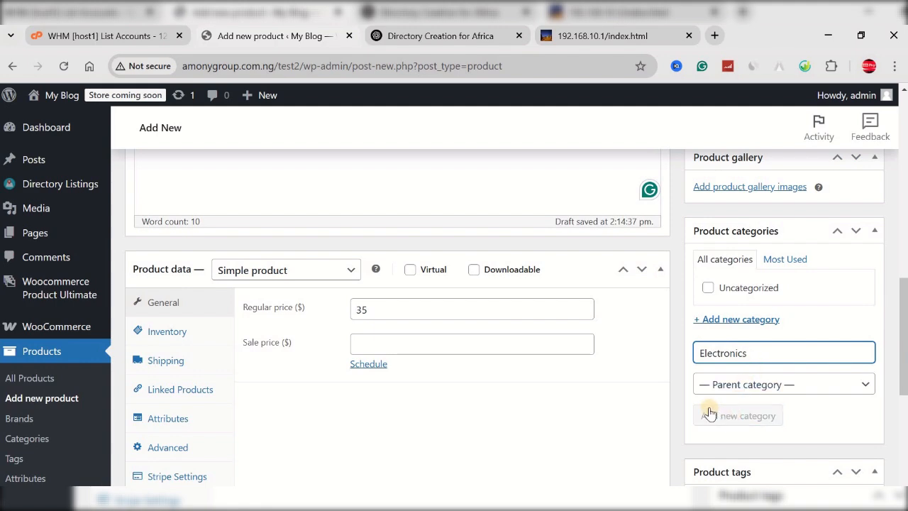
Start a file upload for the product image and browse to the Pictures folder.
scroll(707, 410, "up", 3)
scroll(709, 405, "down", 3)
scroll(712, 401, "up", 2)
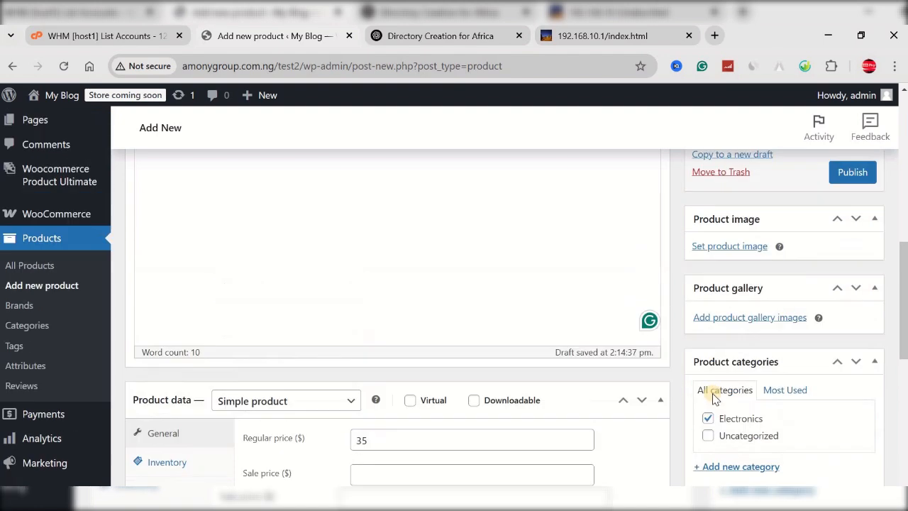
scroll(715, 398, "up", 1)
left_click(734, 258)
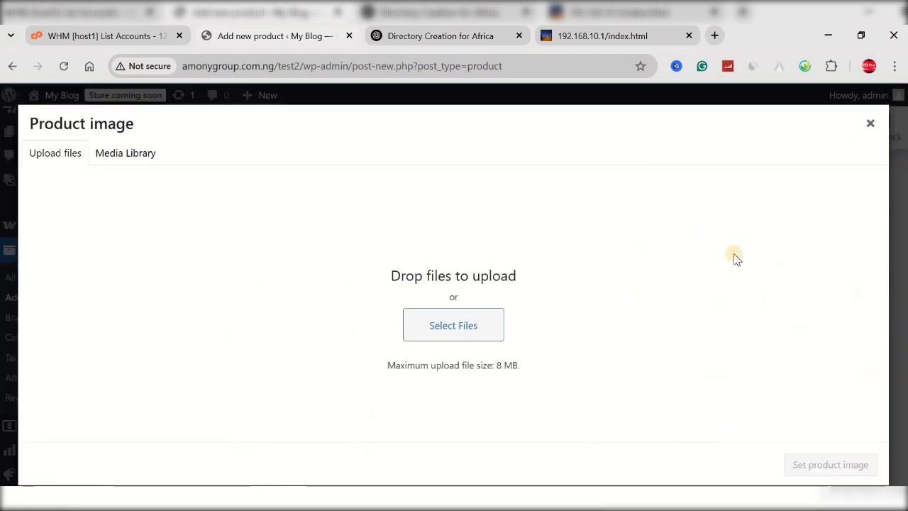
left_click(447, 316)
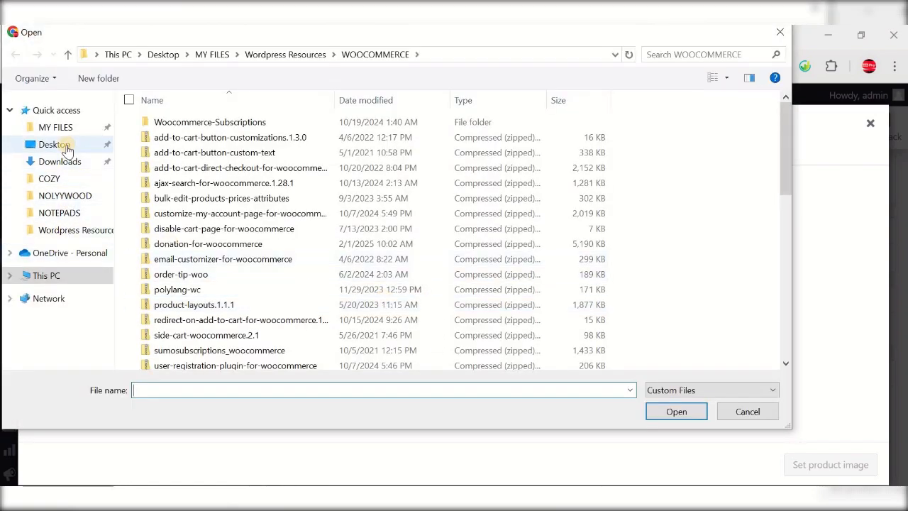
left_click(48, 317)
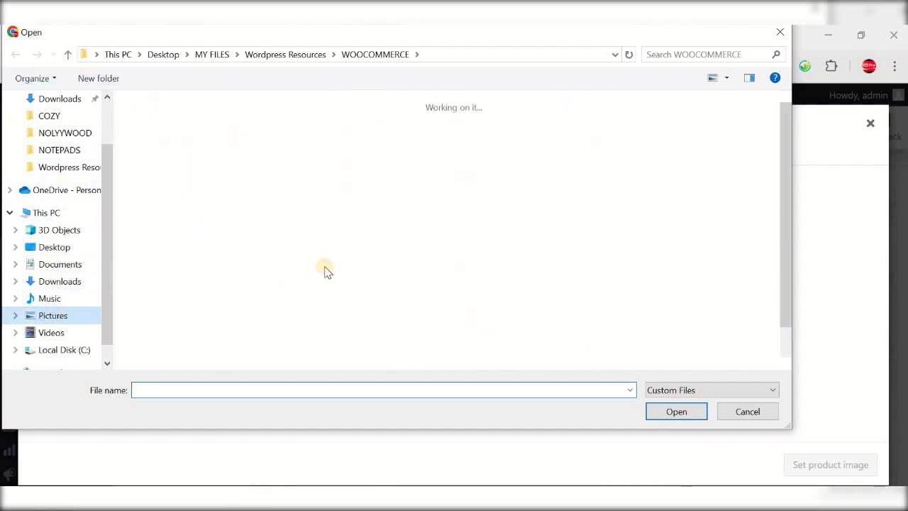
Upload the images h1-img-02, prod-img-3, prod-img-6-1, product-3, product-4, product-5 and product-6 to the media library.
scroll(372, 283, "down", 5)
scroll(371, 243, "down", 2)
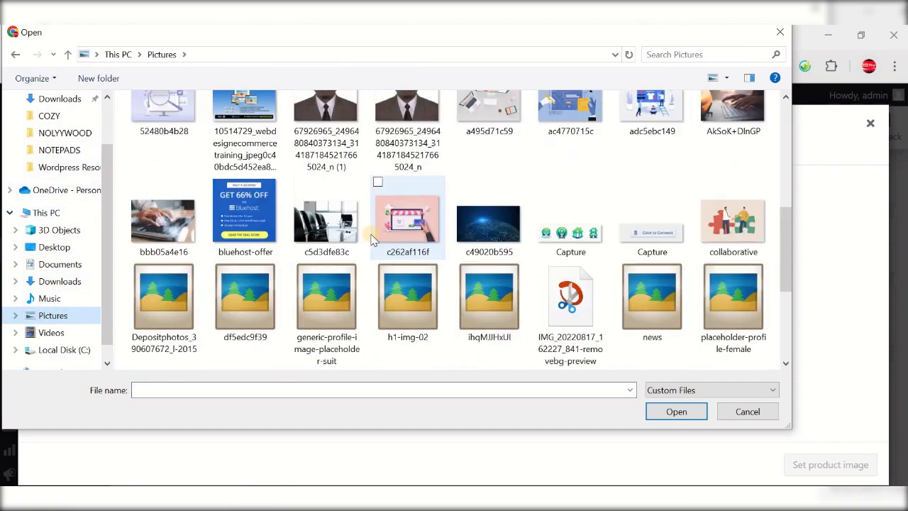
scroll(426, 234, "down", 2)
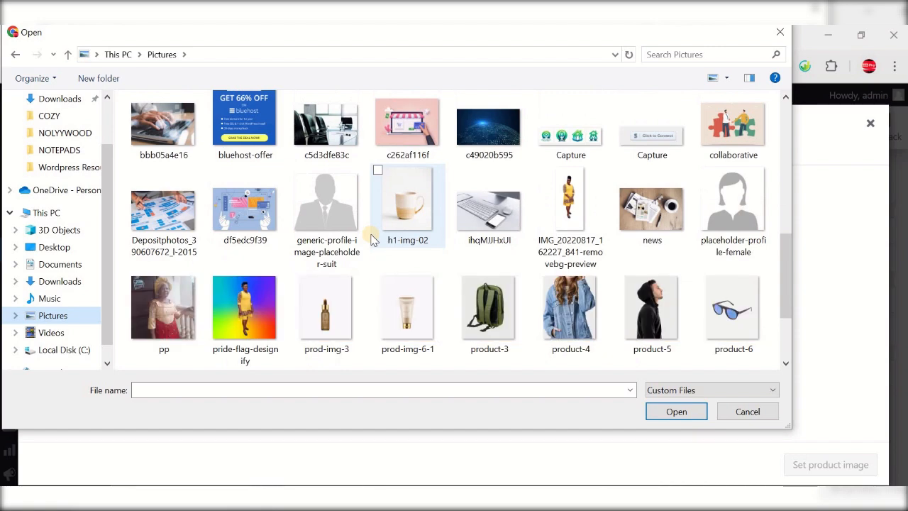
left_click(408, 214)
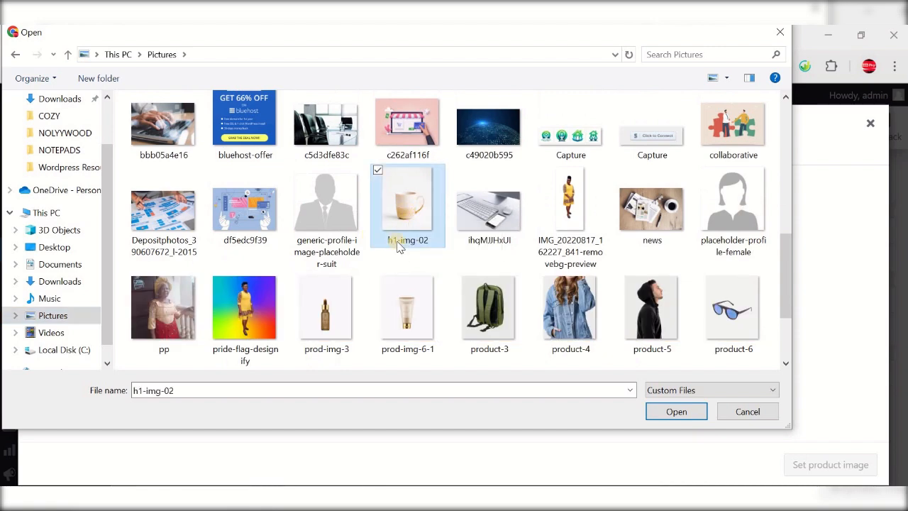
left_click(331, 315, "ctrl")
left_click(406, 312, "ctrl")
left_click(485, 307, "ctrl")
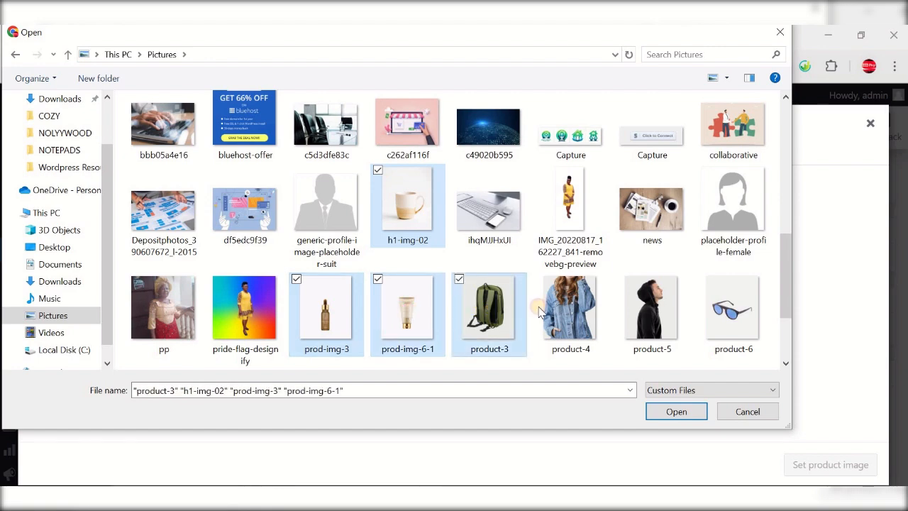
left_click(560, 312, "ctrl")
left_click(649, 310, "ctrl")
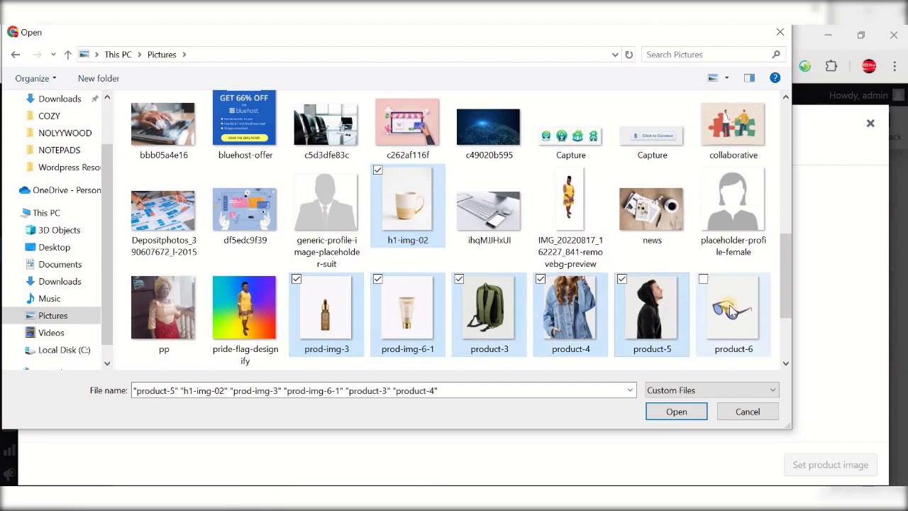
left_click(727, 316, "ctrl")
left_click(661, 411)
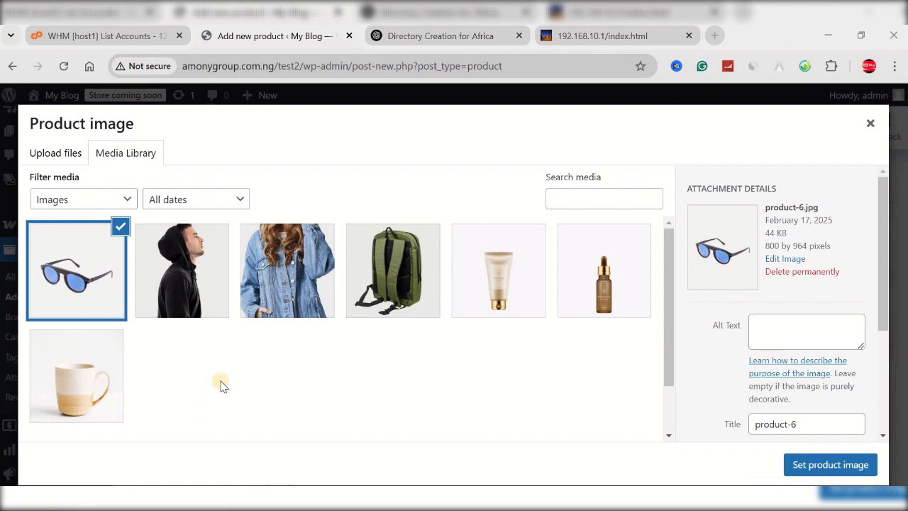
Set the green backpack picture product-3.jpg as the product image.
left_click(397, 281)
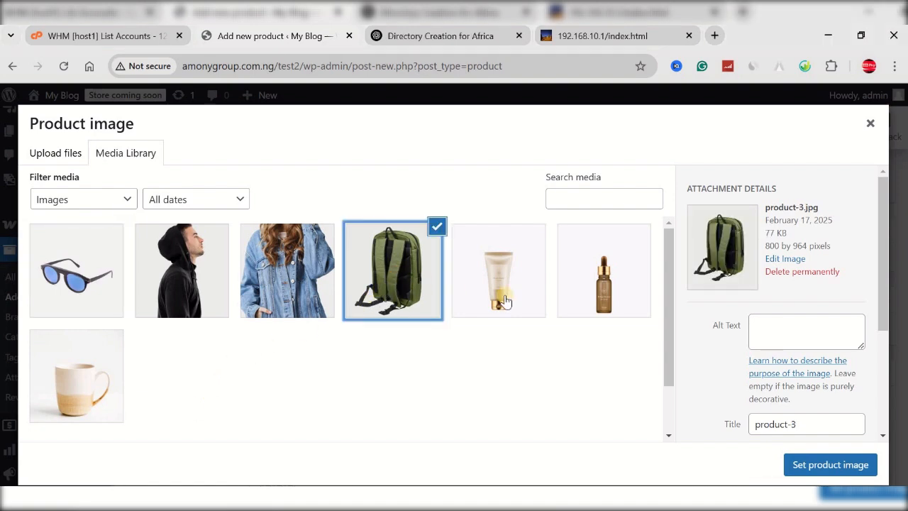
left_click(857, 466)
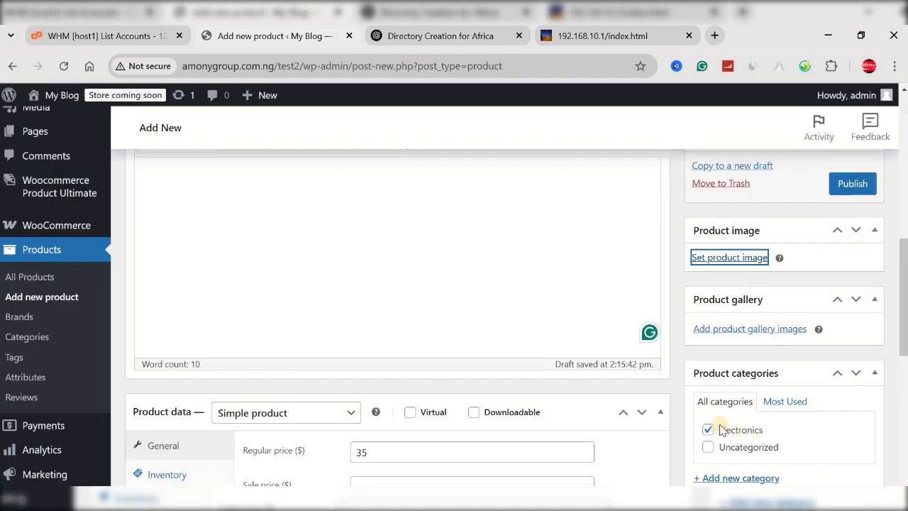
scroll(720, 429, "up", 2)
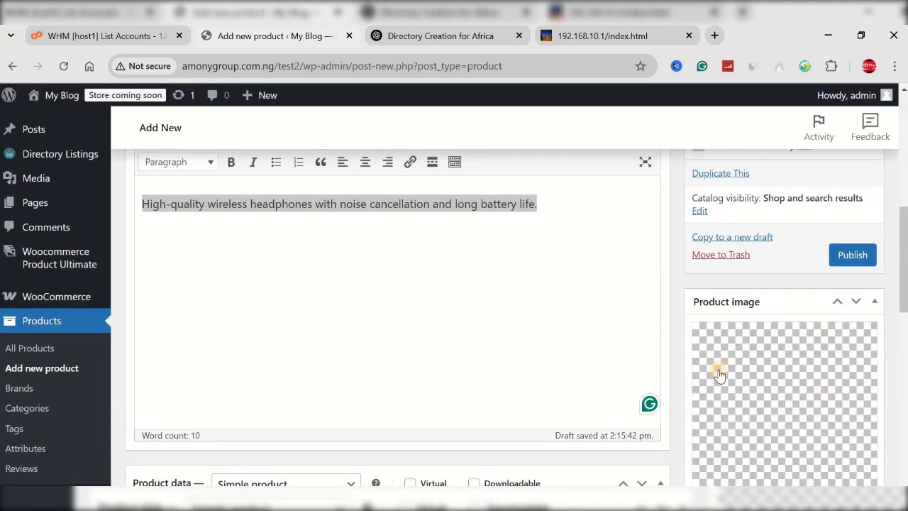
scroll(719, 375, "down", 1)
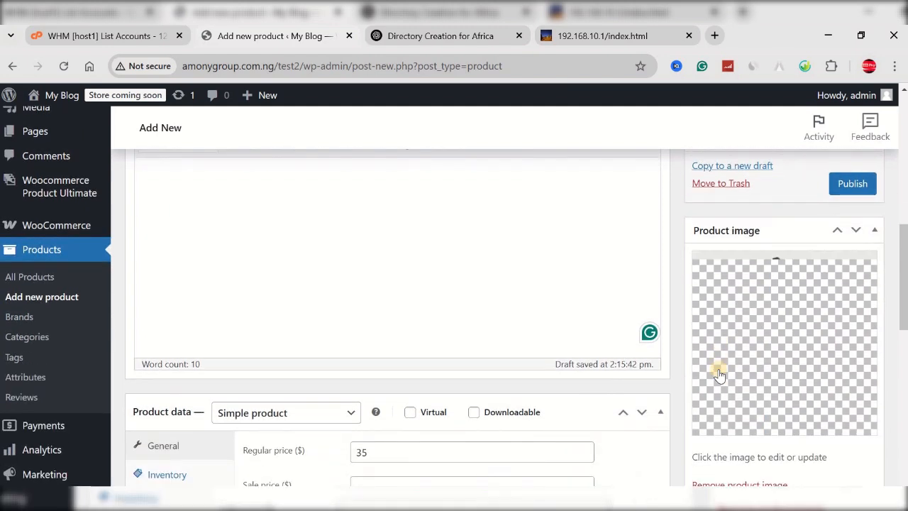
scroll(719, 375, "up", 1)
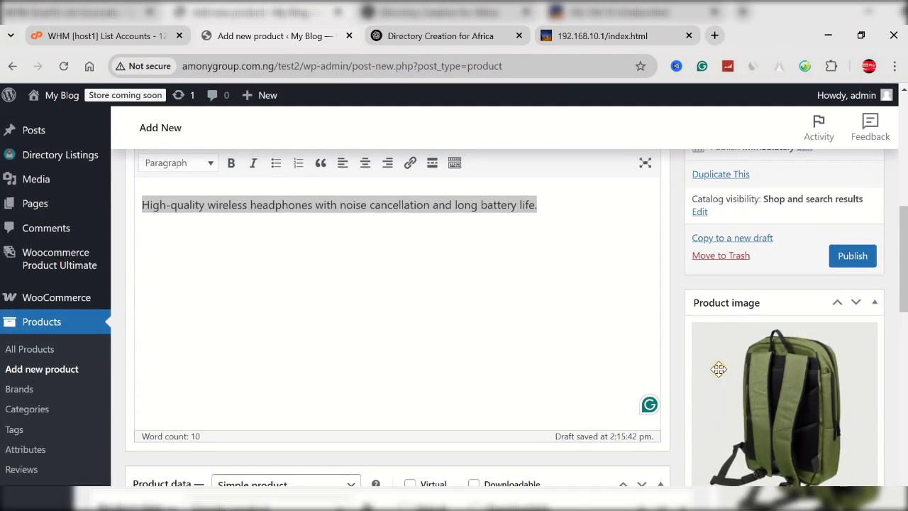
Rename the product as "Backpack".
scroll(719, 375, "up", 2)
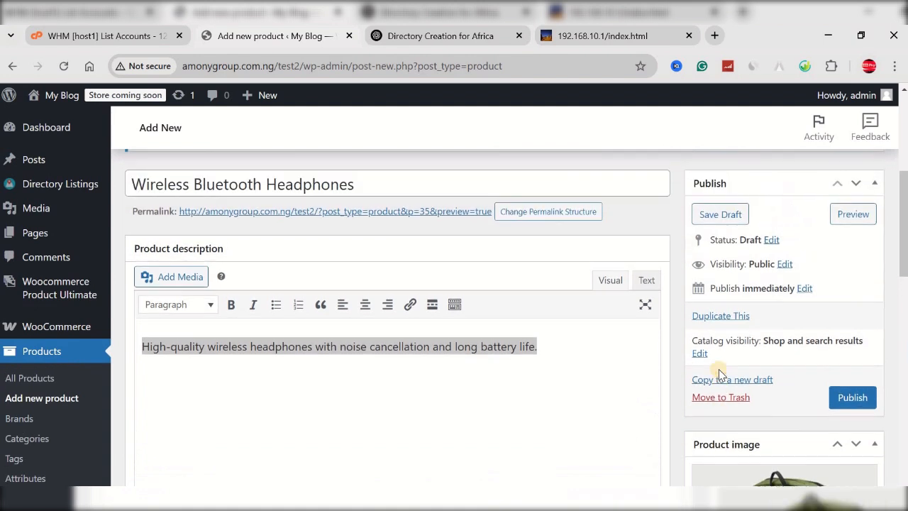
left_click(317, 184)
key("ctrl+a")
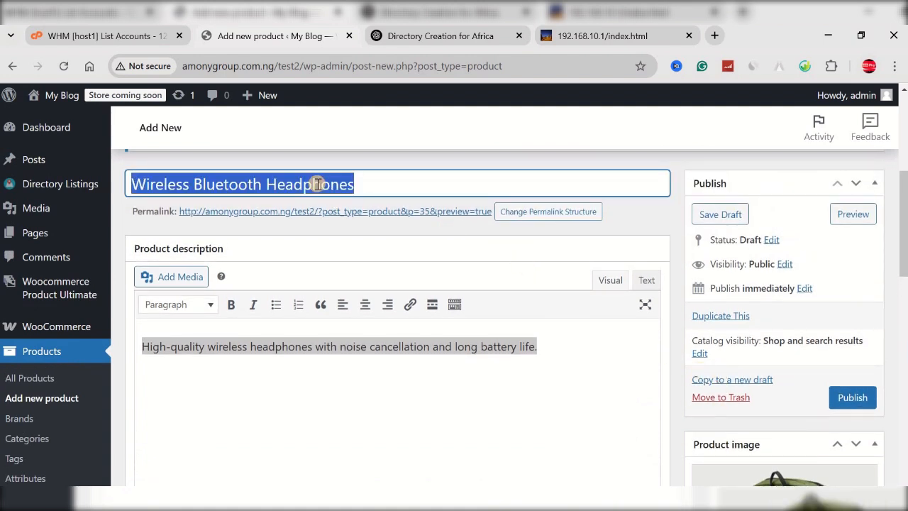
type("Backpack")
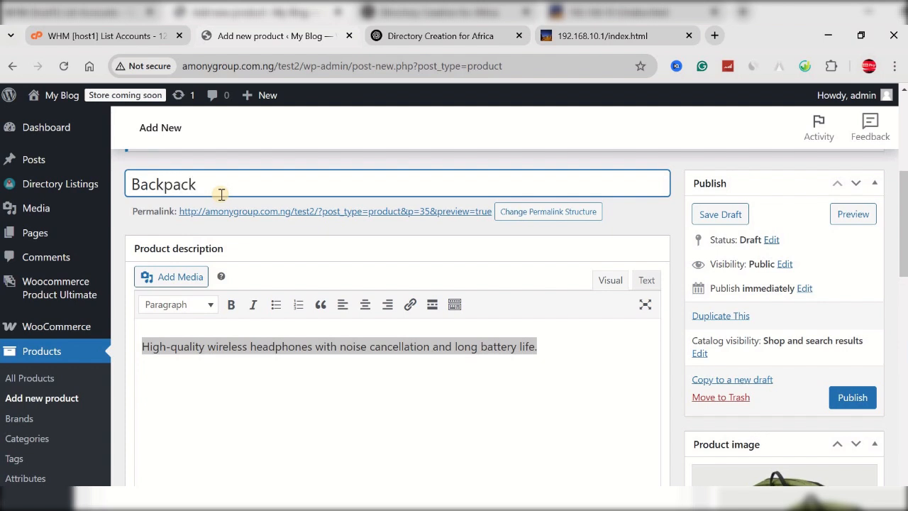
double_click(222, 193)
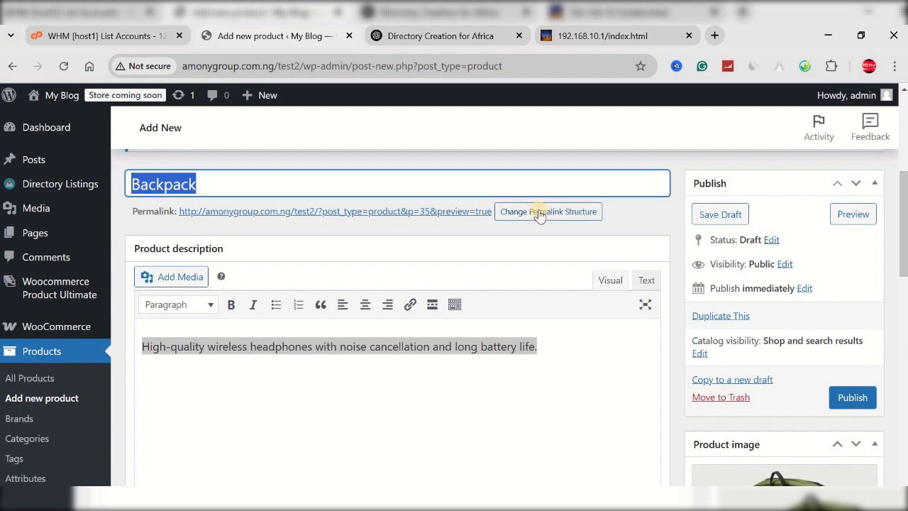
Remove the product from the Electronics category and assign it to Uncategorized instead.
scroll(795, 283, "down", 1)
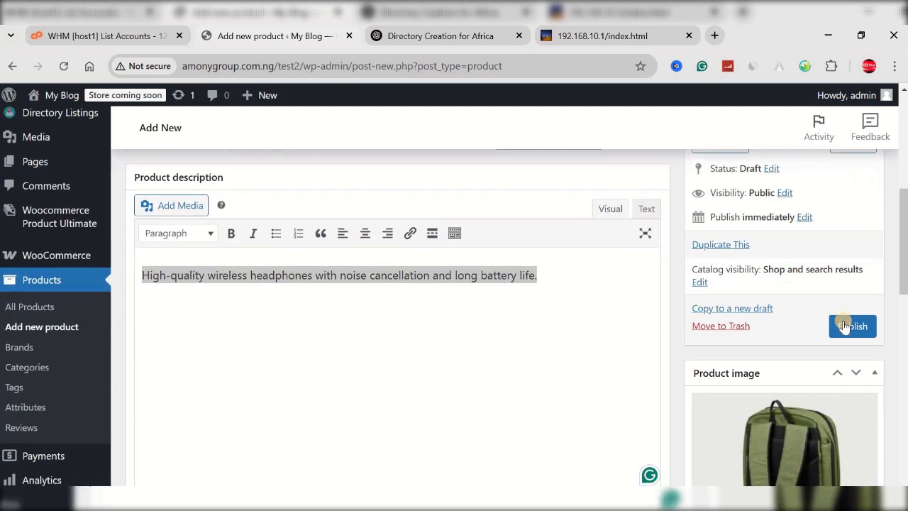
scroll(841, 324, "down", 6)
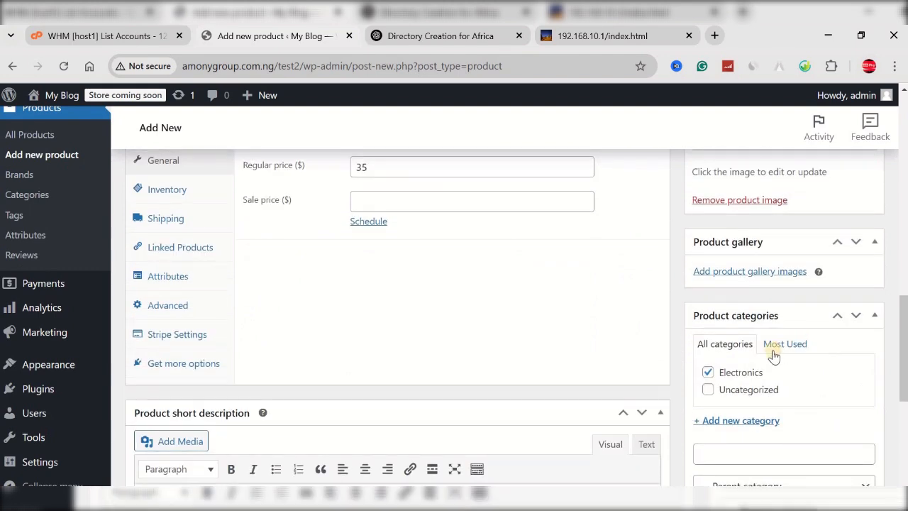
left_click(706, 372)
left_click(708, 390)
scroll(722, 396, "down", 1)
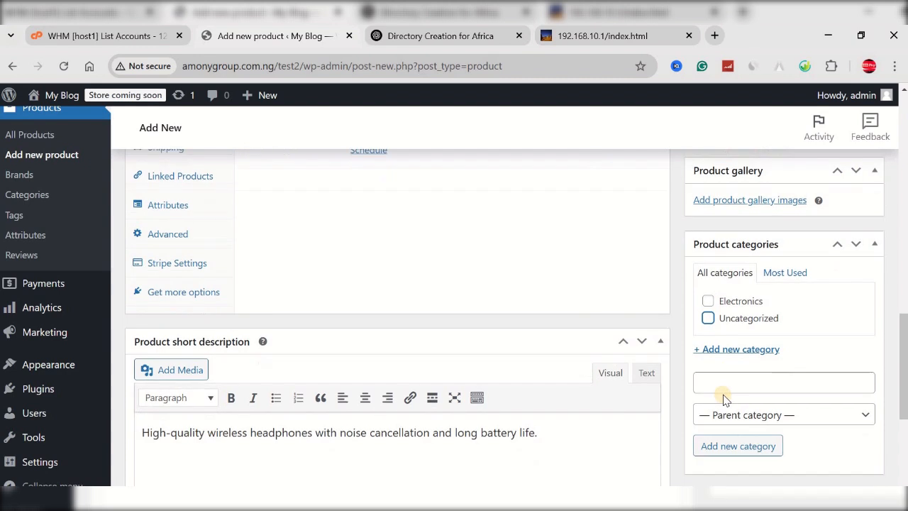
left_click(725, 382)
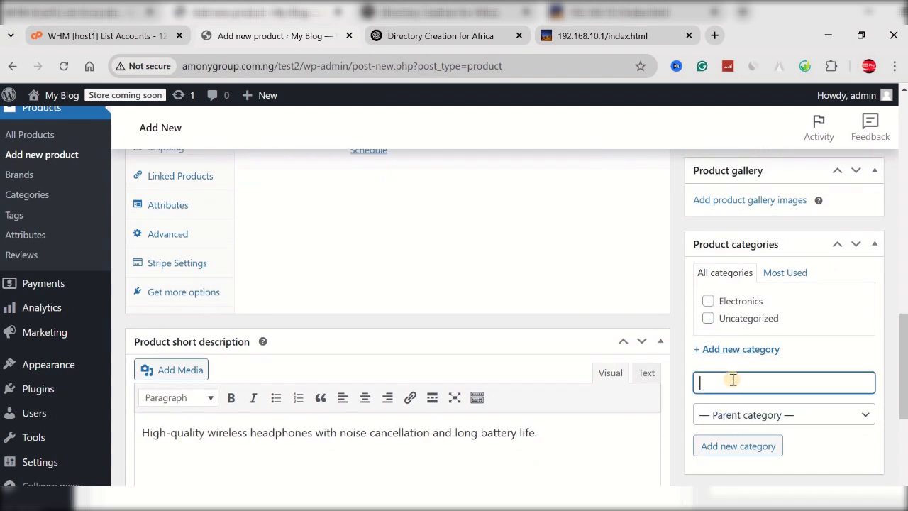
left_click(730, 354)
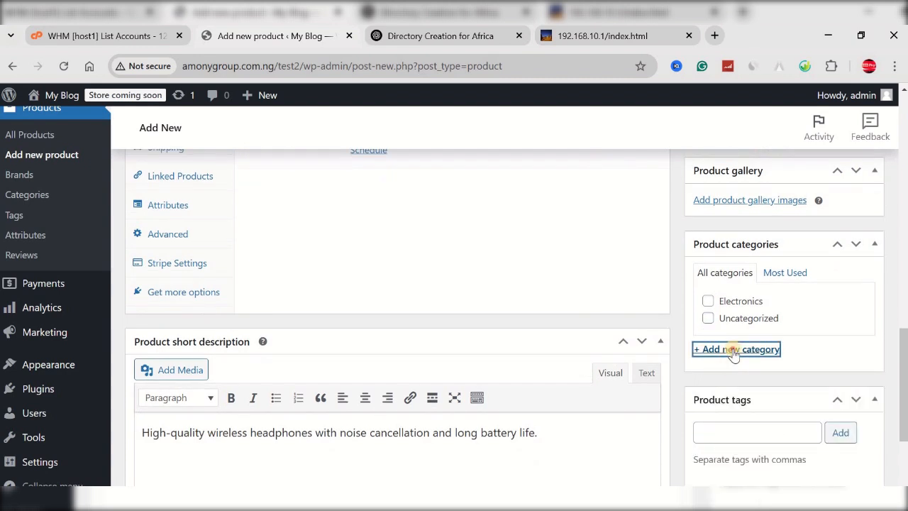
left_click(730, 351)
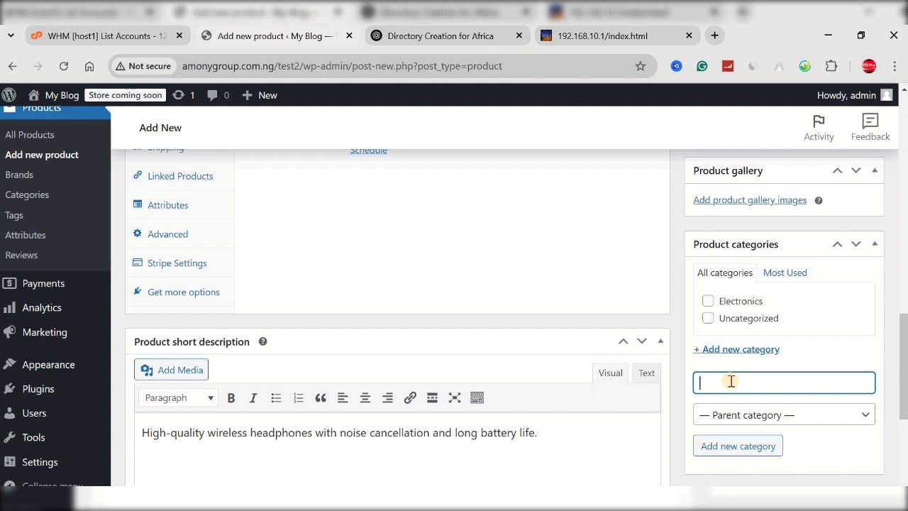
left_click(706, 318)
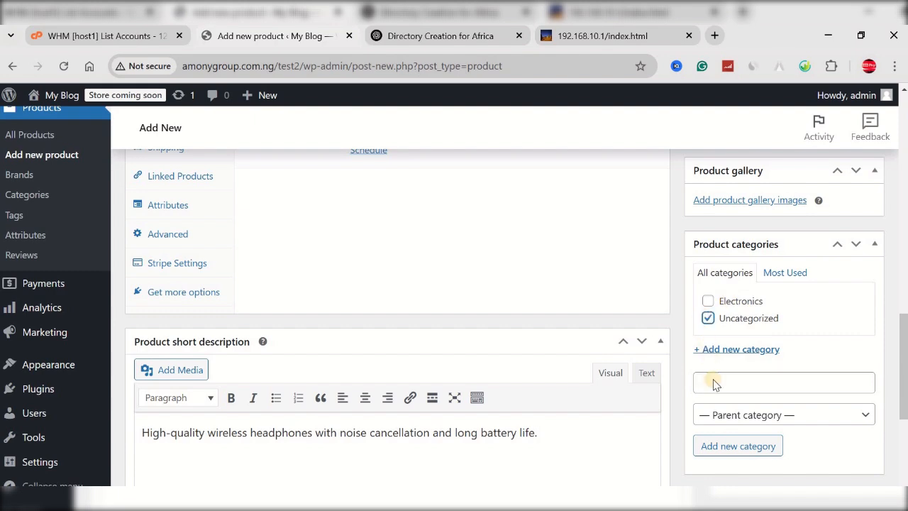
Publish the Backpack product and open its store page in a new browser tab.
scroll(713, 382, "up", 5)
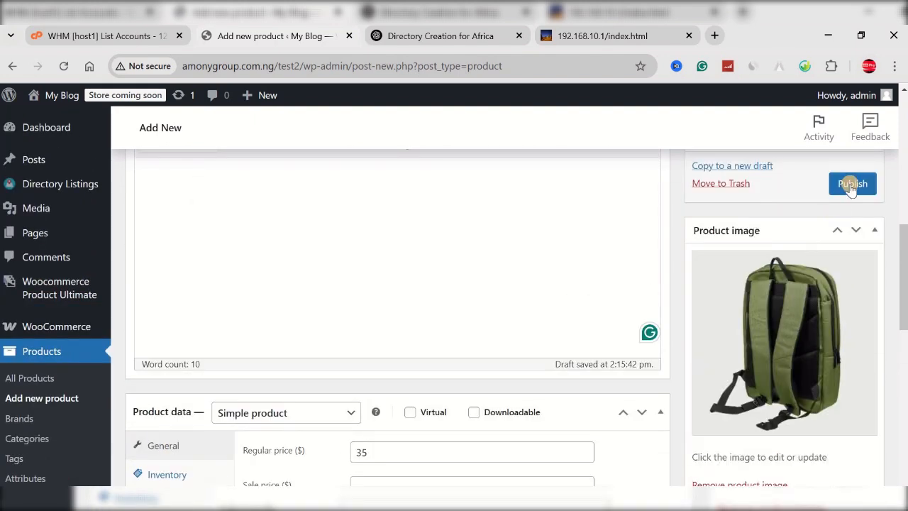
left_click(851, 185)
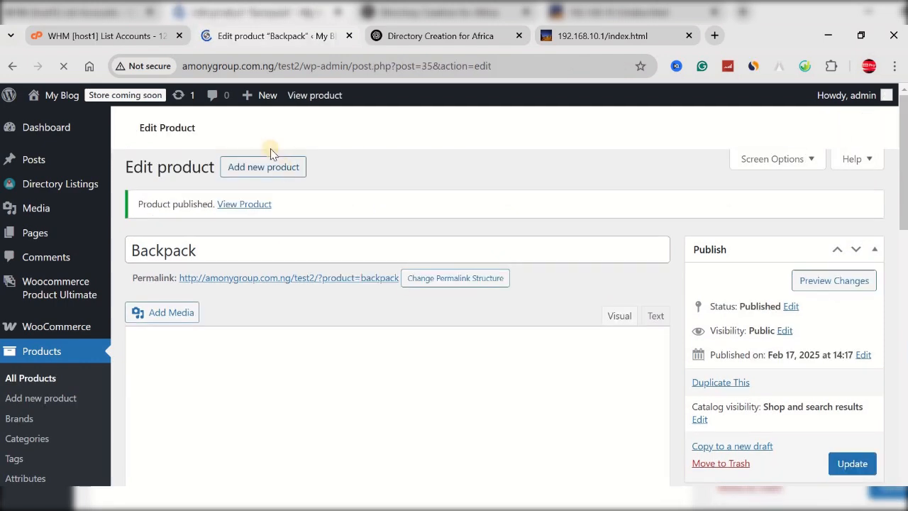
left_click(301, 96)
right_click(300, 96)
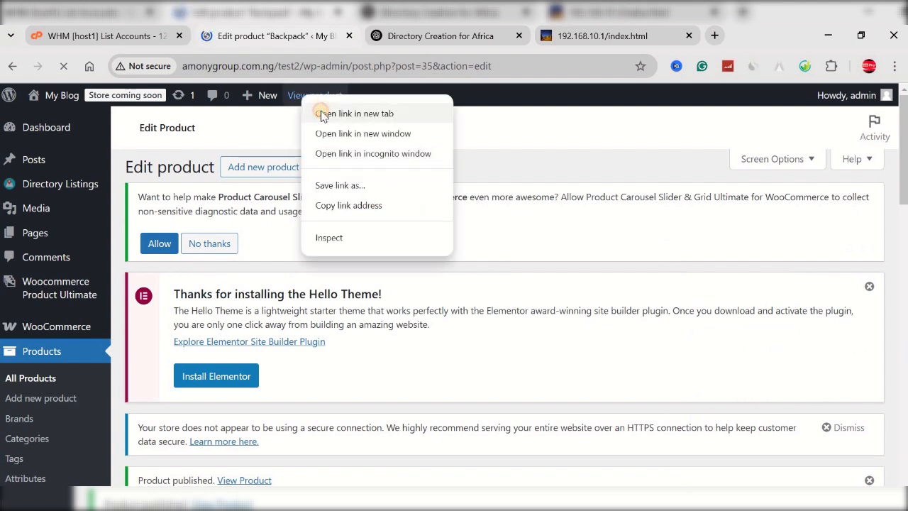
left_click(321, 114)
left_click(364, 36)
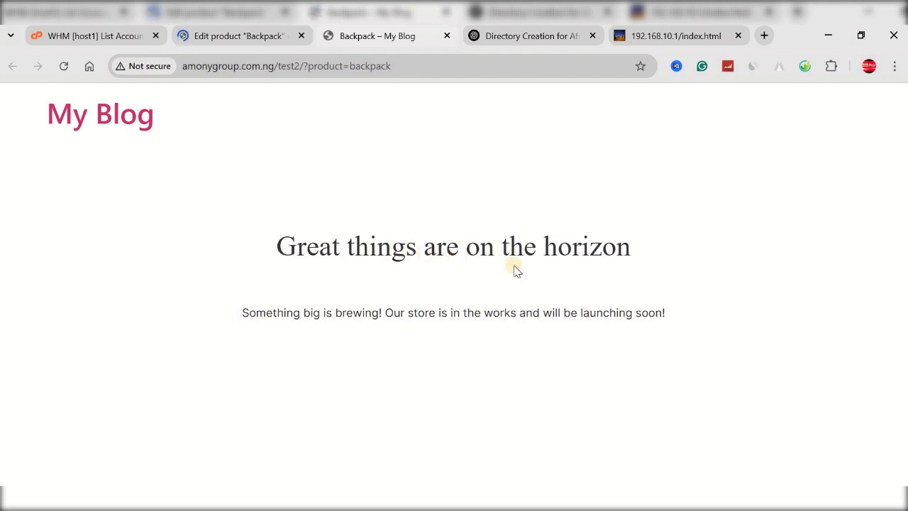
Set the WooCommerce store's site visibility to Live and save the changes.
left_click(203, 39)
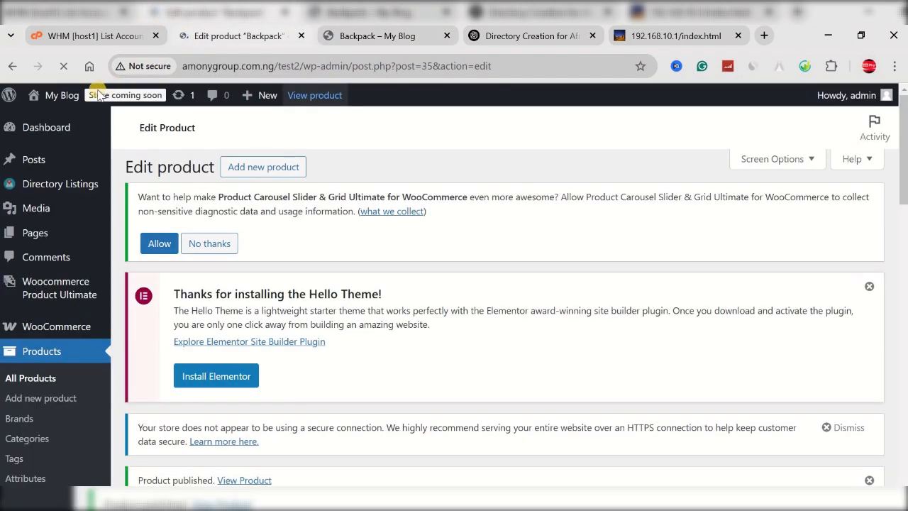
left_click(329, 39)
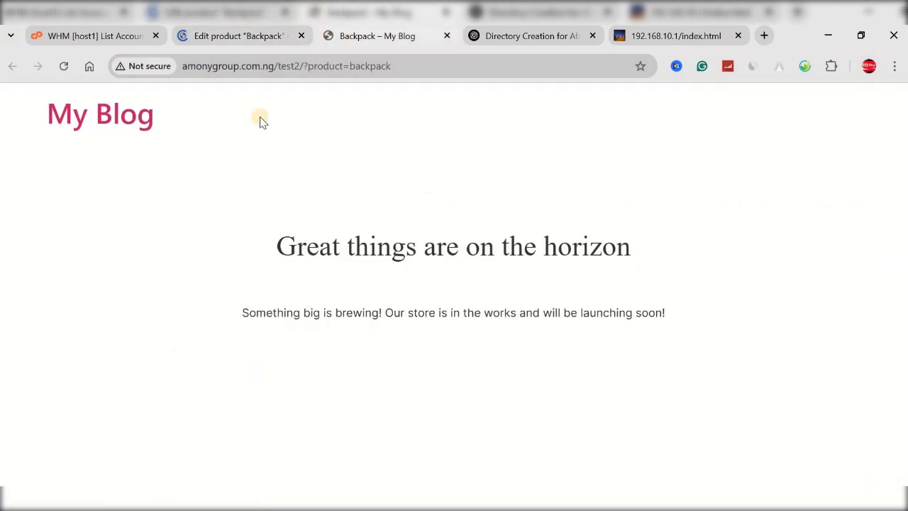
left_click(247, 44)
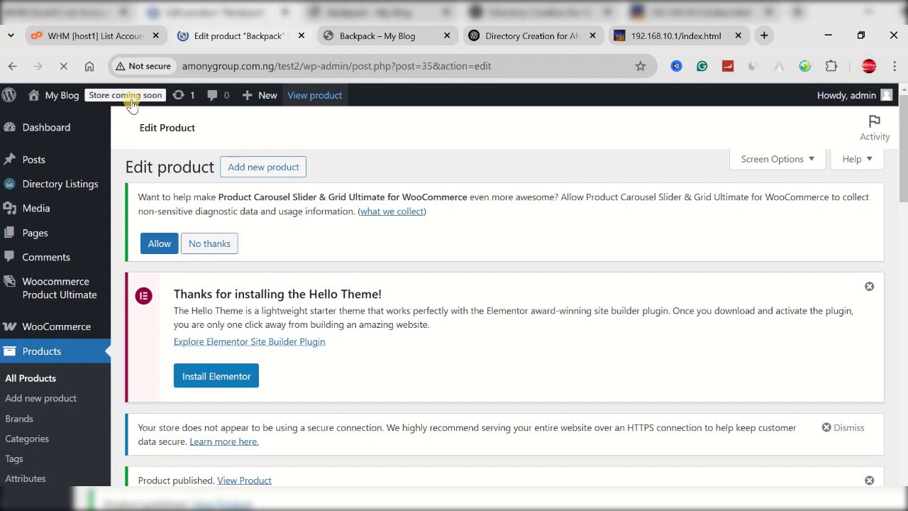
left_click(124, 100)
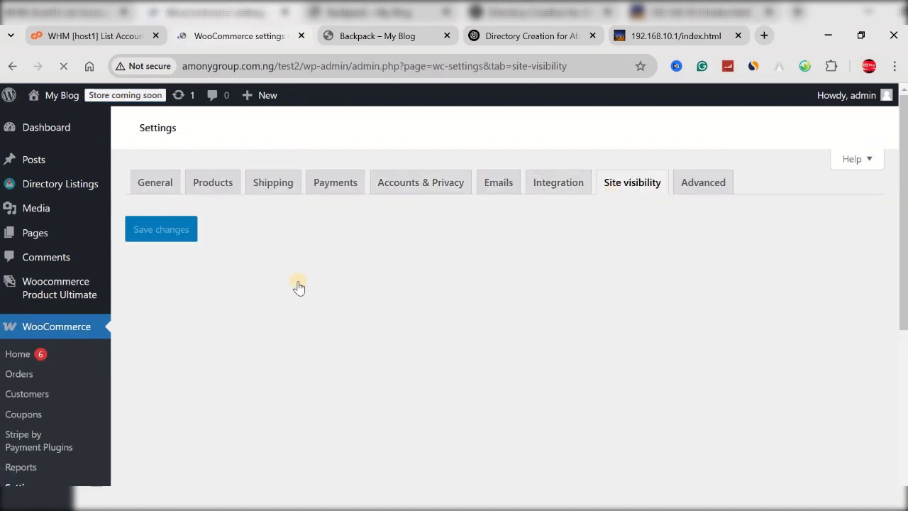
scroll(283, 289, "down", 5)
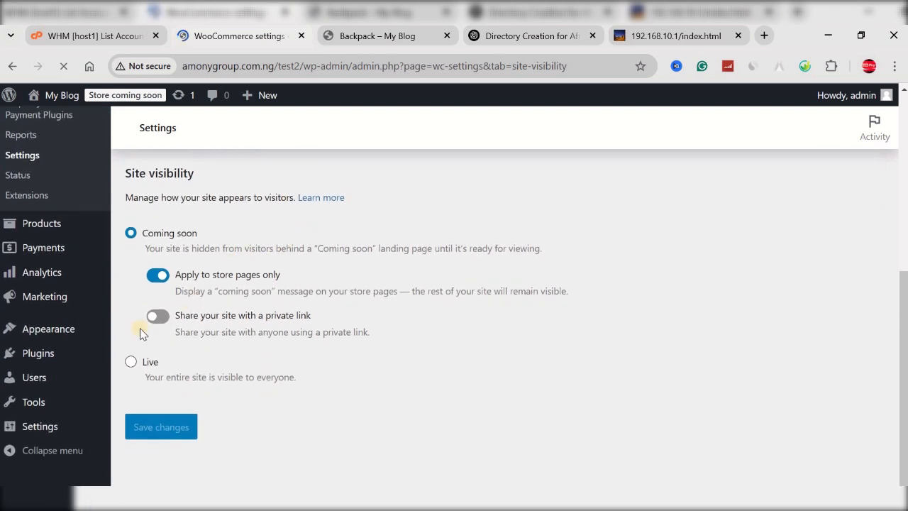
left_click(130, 362)
left_click(155, 384)
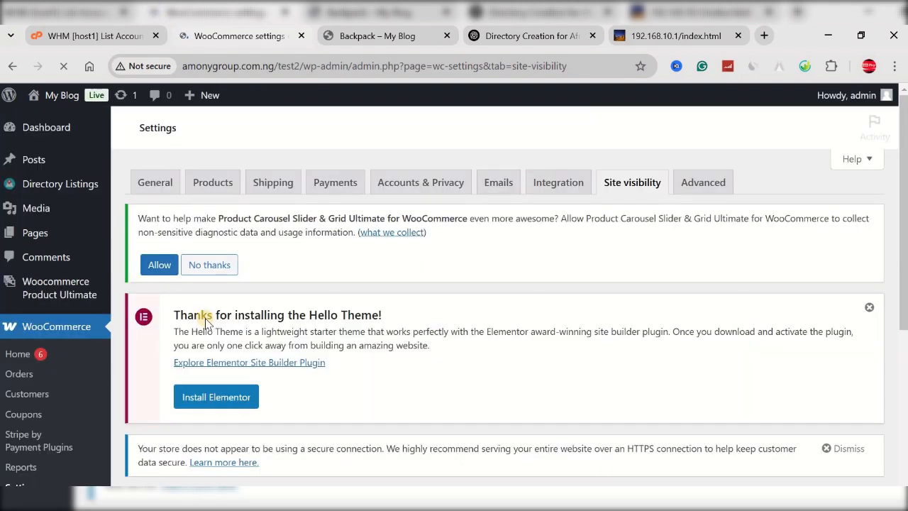
scroll(48, 348, "down", 3)
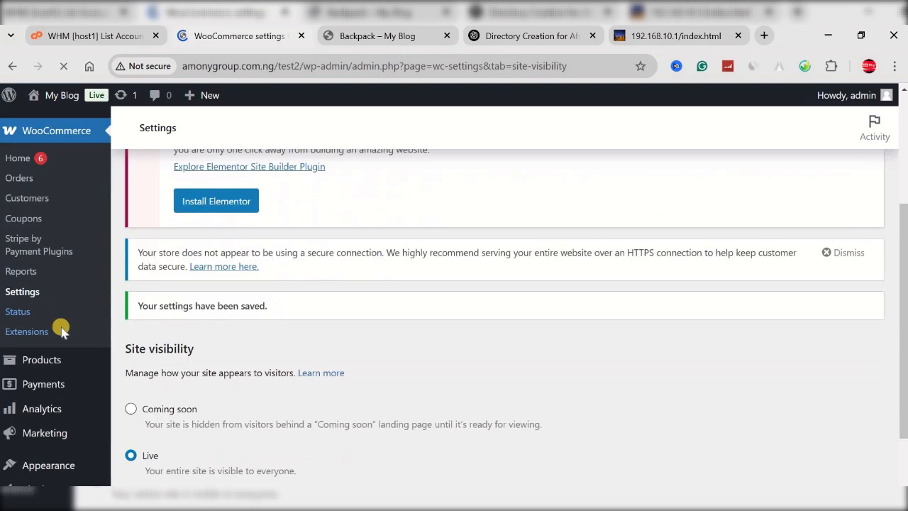
View the Backpack product from the list of all products in a new browser tab and reload its page.
mouse_move(41, 344)
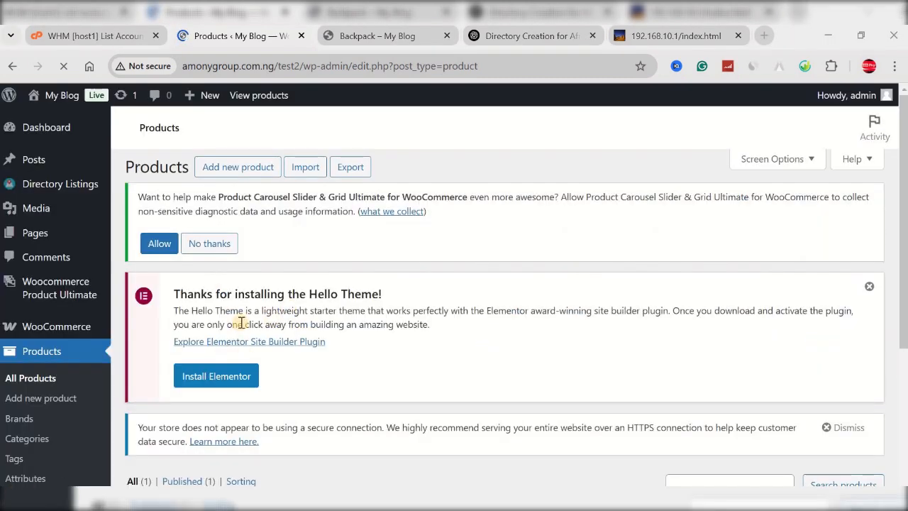
scroll(241, 323, "down", 3)
right_click(248, 362)
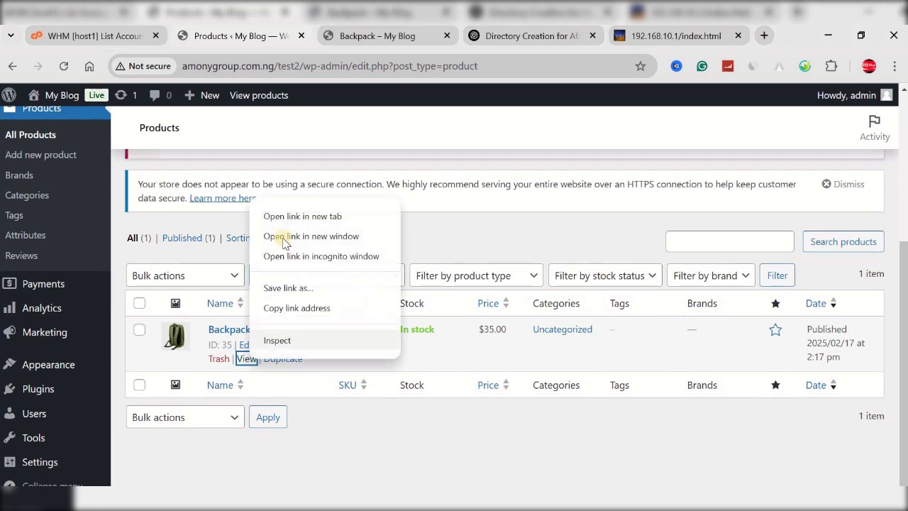
left_click(284, 220)
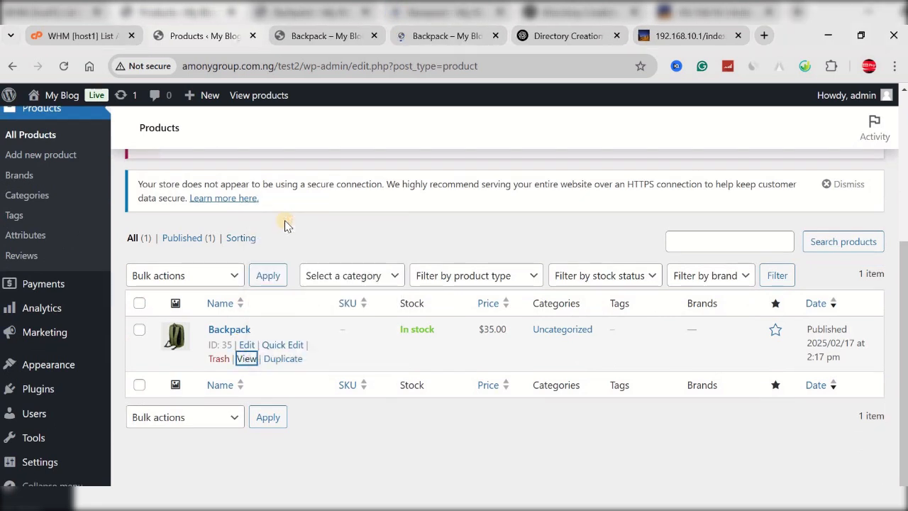
left_click(401, 37)
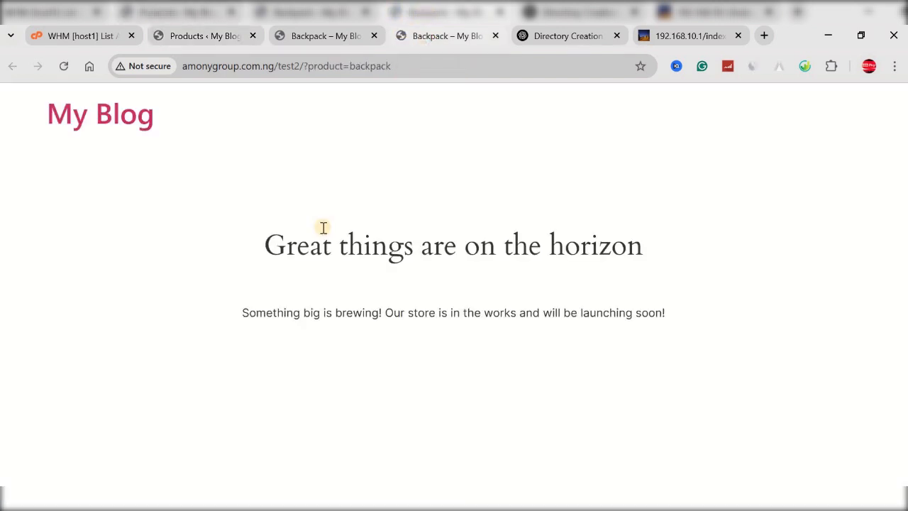
left_click(220, 65)
key("Return")
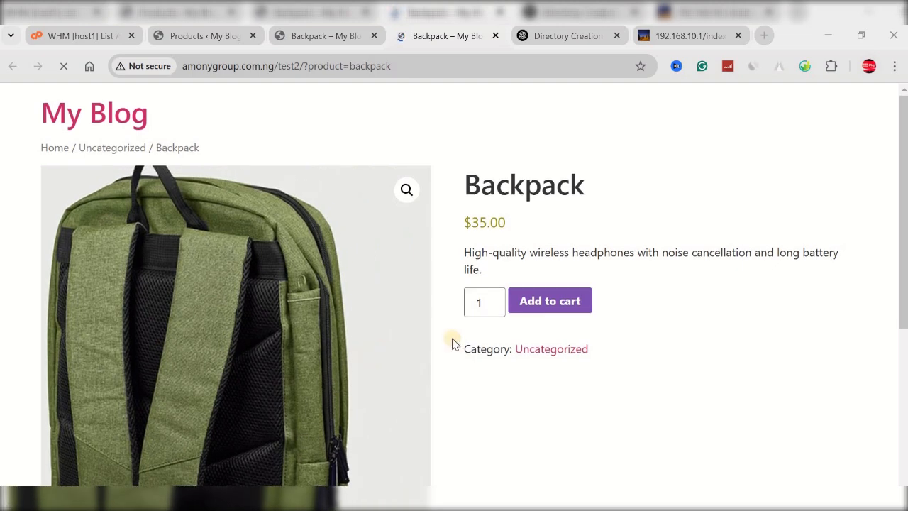
Examine the image, price, short description and full description on the live Backpack page, and compare it with the earlier opened page.
scroll(558, 318, "down", 2)
scroll(553, 322, "up", 2)
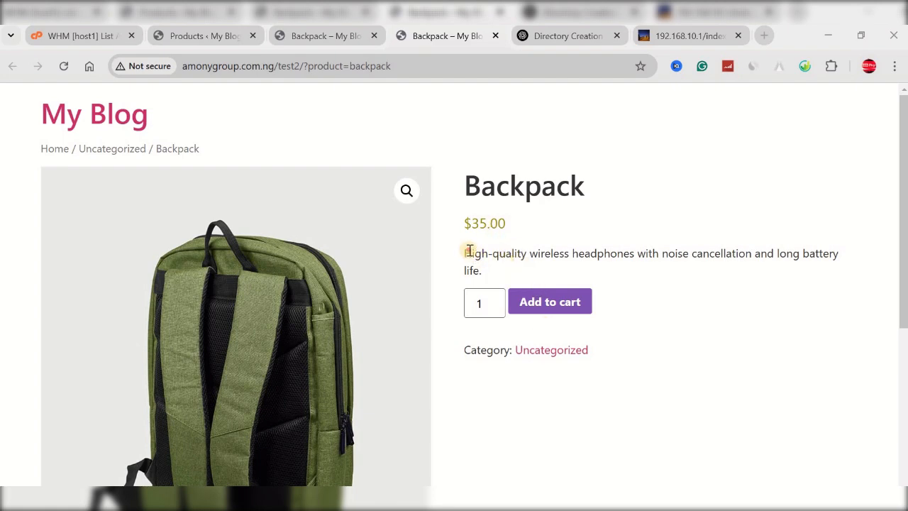
left_click_drag(469, 251, 482, 271)
left_click_drag(514, 223, 491, 222)
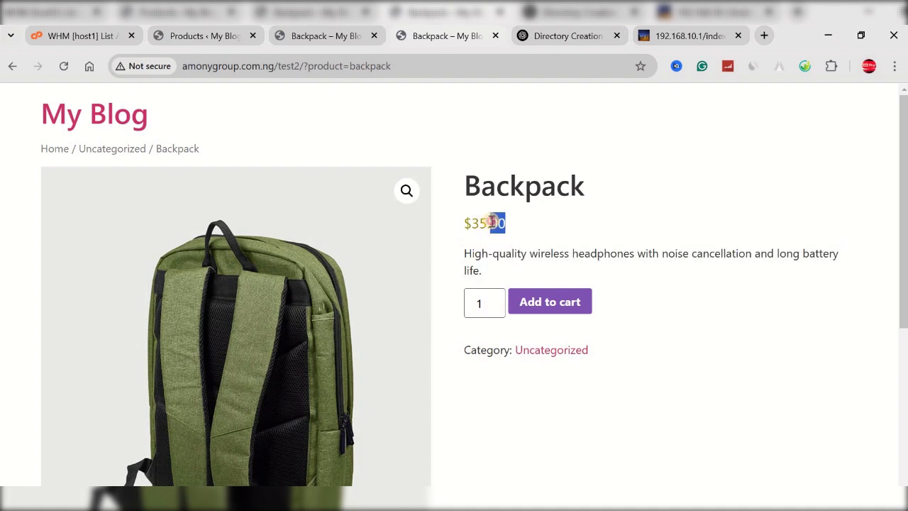
scroll(532, 248, "down", 3)
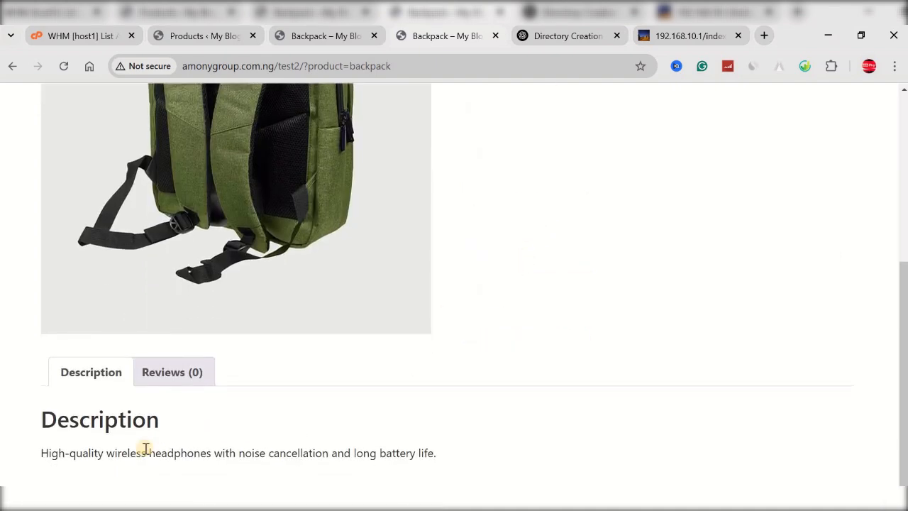
left_click_drag(148, 452, 237, 451)
scroll(403, 401, "up", 3)
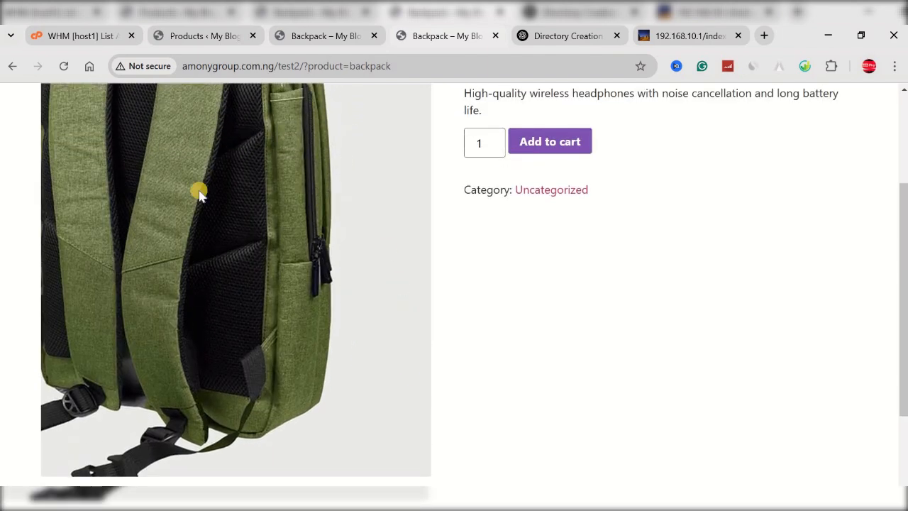
scroll(441, 336, "up", 2)
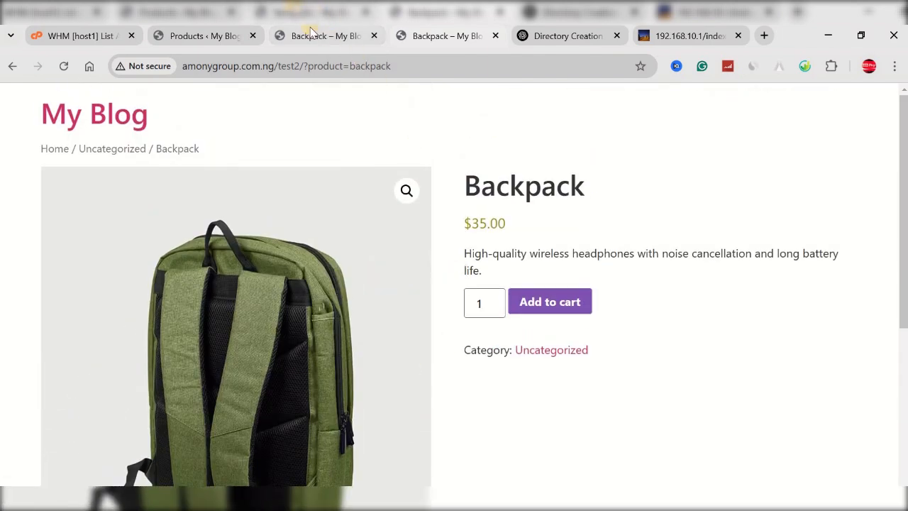
mouse_move(315, 36)
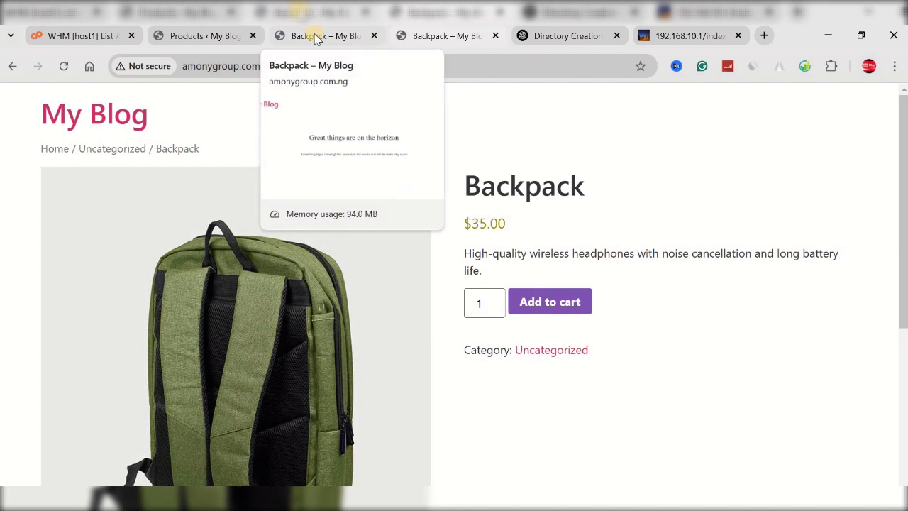
left_click(315, 36)
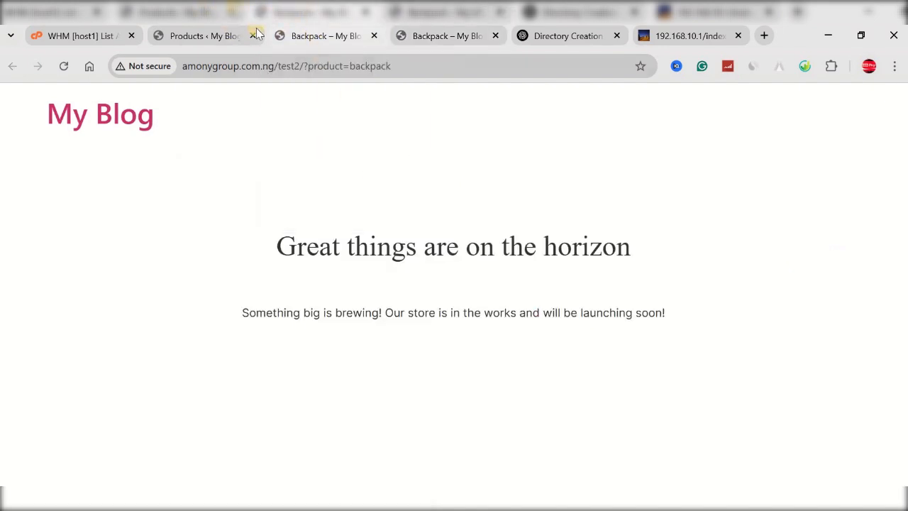
Return to the store administration and start a new product named "Sunglass".
left_click(197, 35)
mouse_move(198, 93)
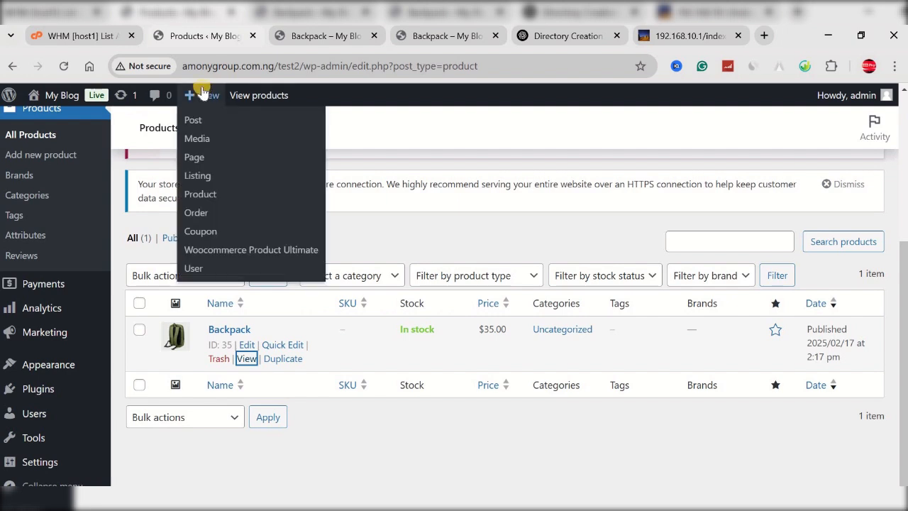
left_click(196, 195)
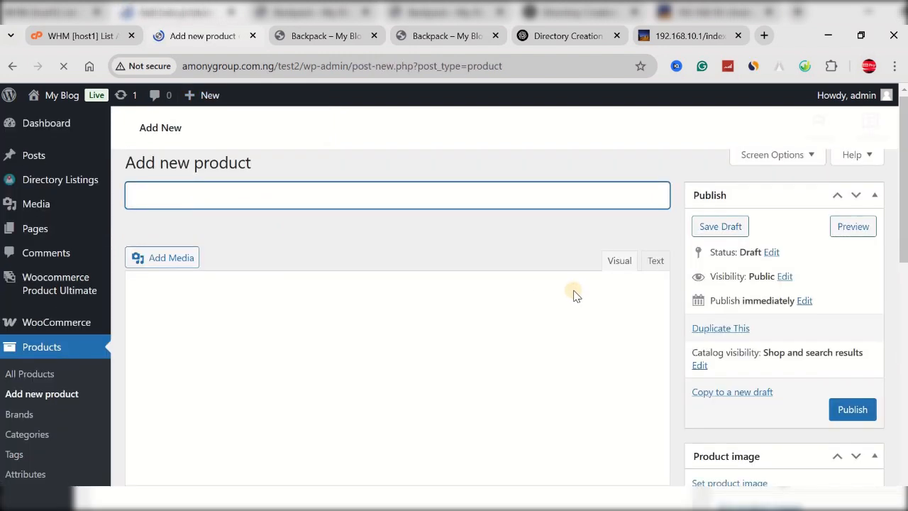
scroll(573, 294, "down", 2)
scroll(526, 313, "up", 1)
scroll(345, 318, "down", 2)
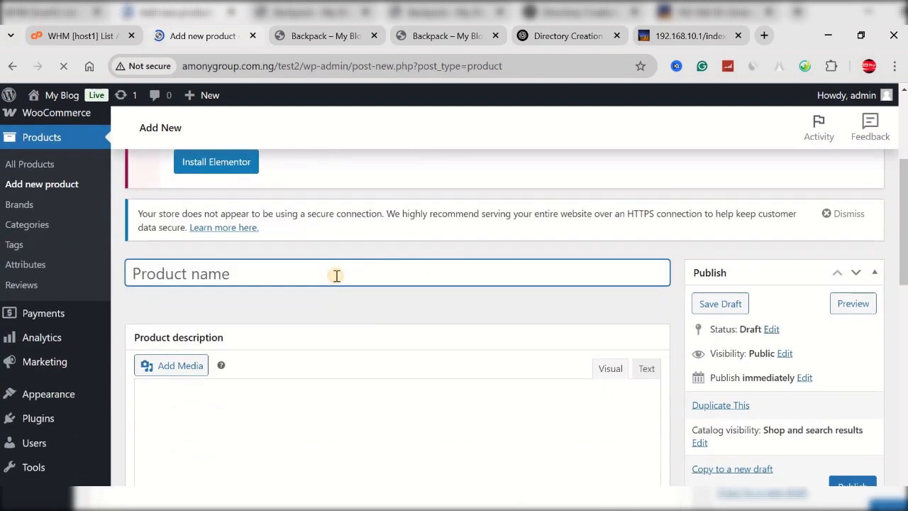
type("Sunglass")
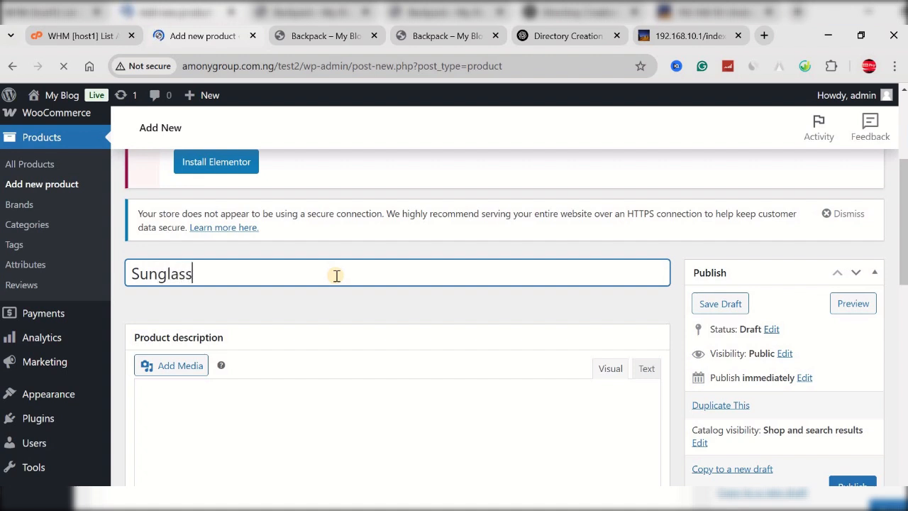
Fill the product description with "High-quality wireless headphones with noise cancellation and long battery life." from the Word document and remove its bullet formatting.
scroll(314, 319, "down", 2)
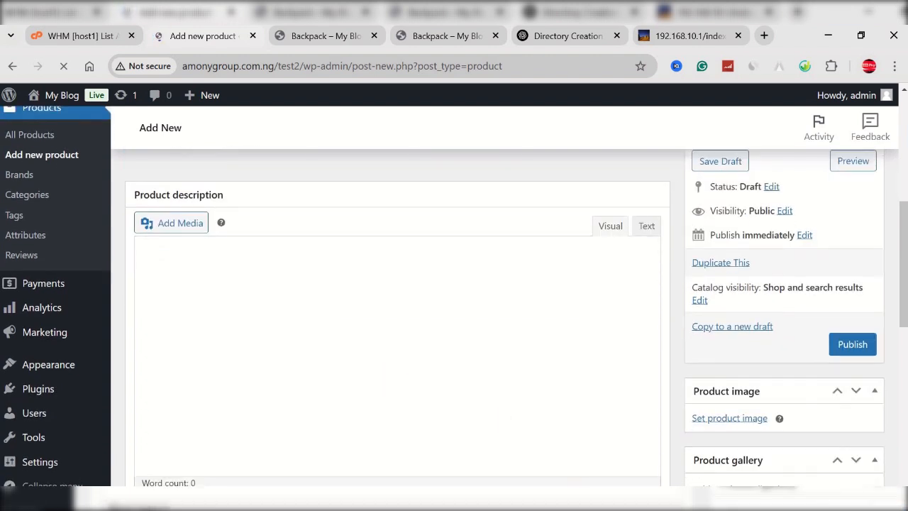
mouse_move(589, 502)
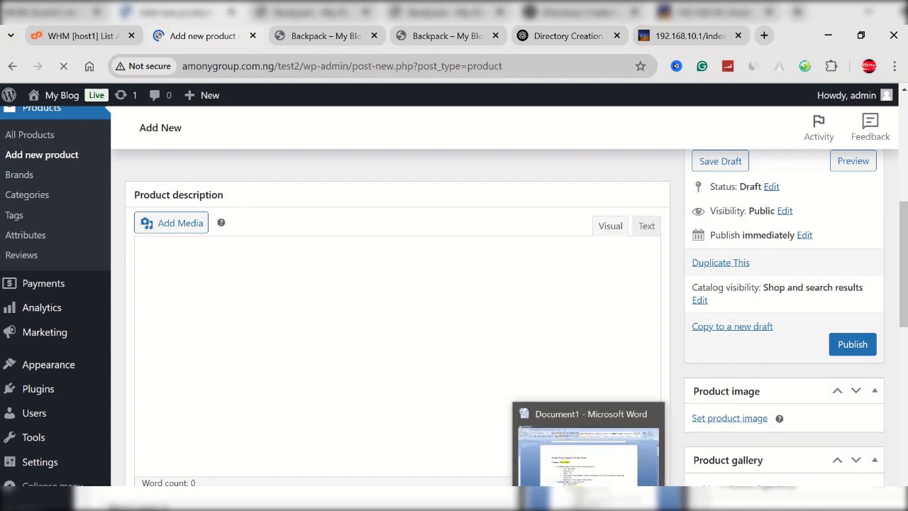
left_click(588, 502)
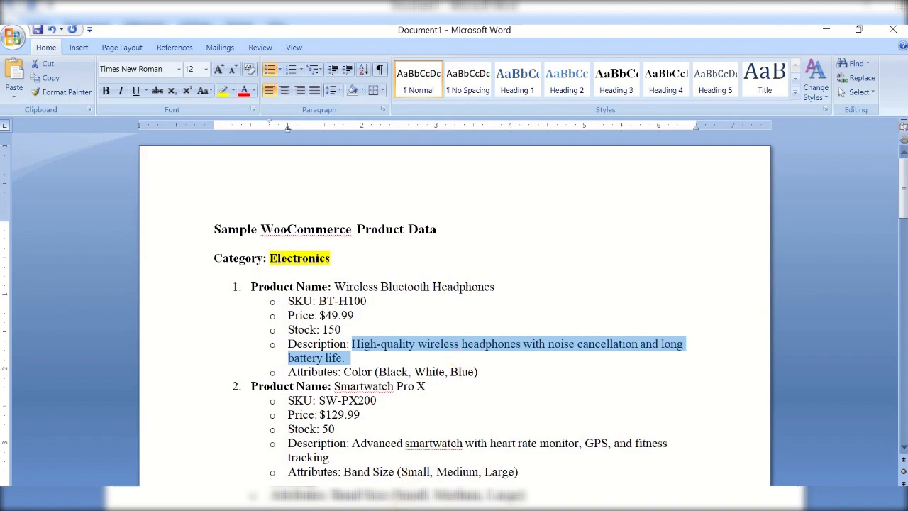
left_click(389, 499)
left_click(288, 342)
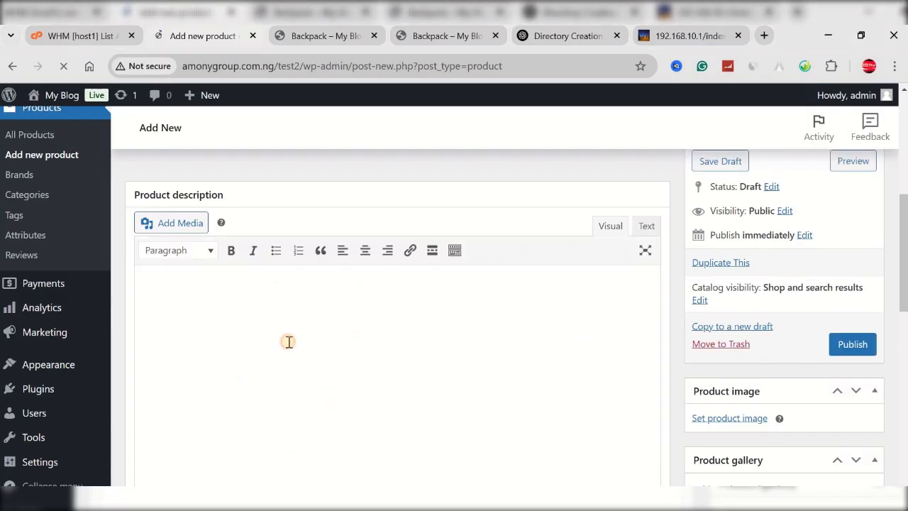
type("High-quality wireless headphones with noise cancellation and long battery life.")
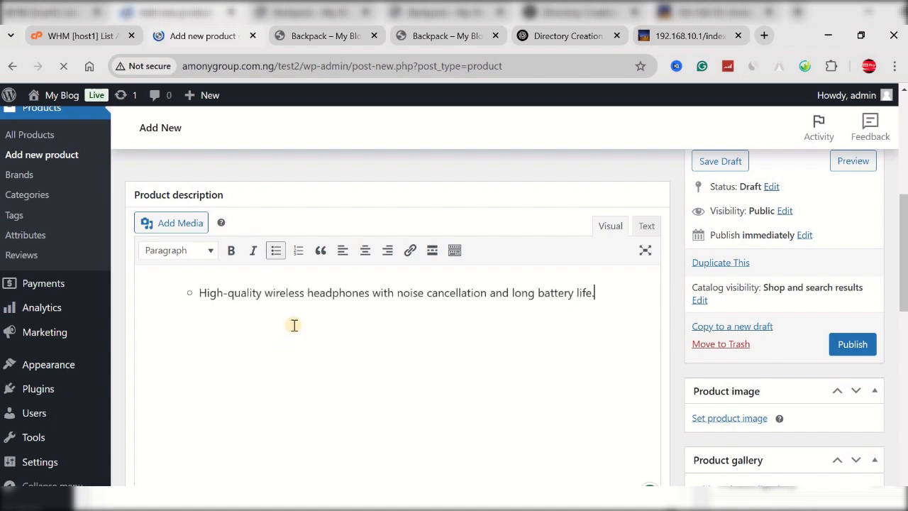
left_click(244, 290)
left_click(275, 250)
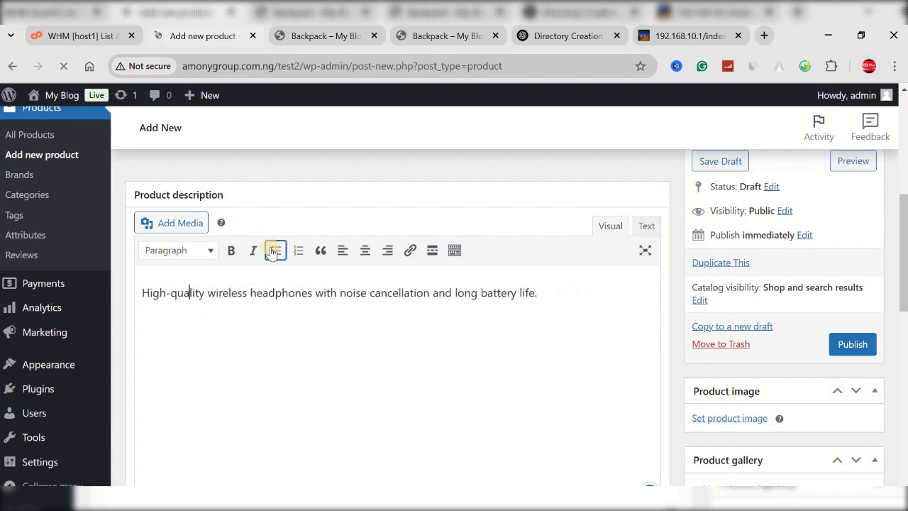
Copy the whole product description into the product short description.
key("ctrl+a")
key("ctrl+c")
scroll(266, 326, "down", 10)
left_click(255, 302)
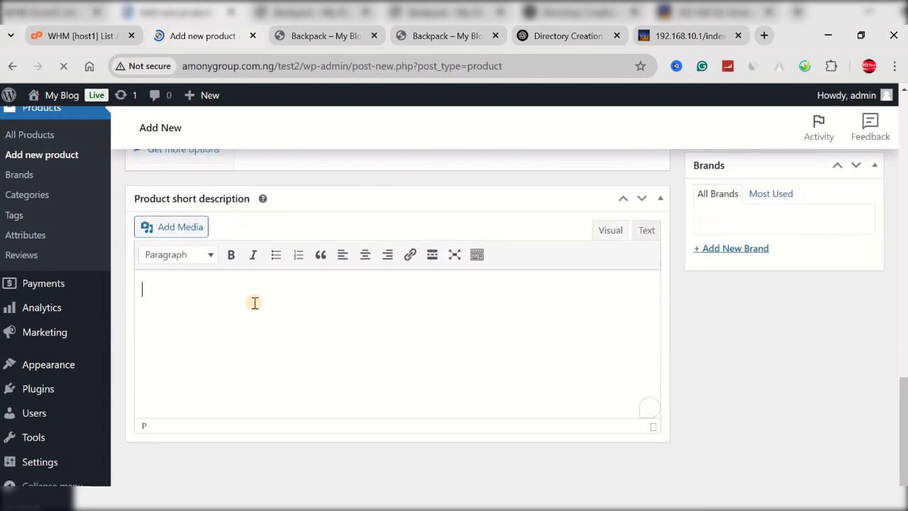
key("ctrl+v")
scroll(284, 344, "up", 4)
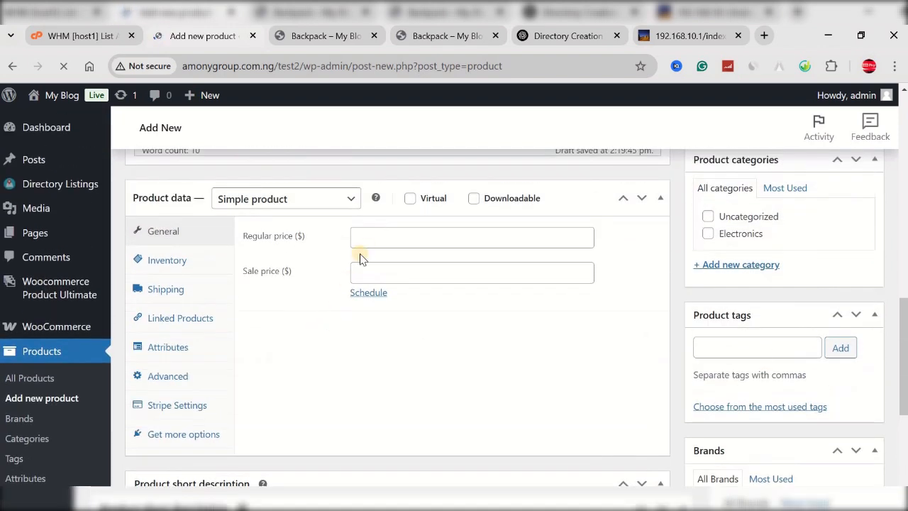
Set the Sunglass product's regular price to 20 and its sale price to 15.
left_click(366, 238)
type("10")
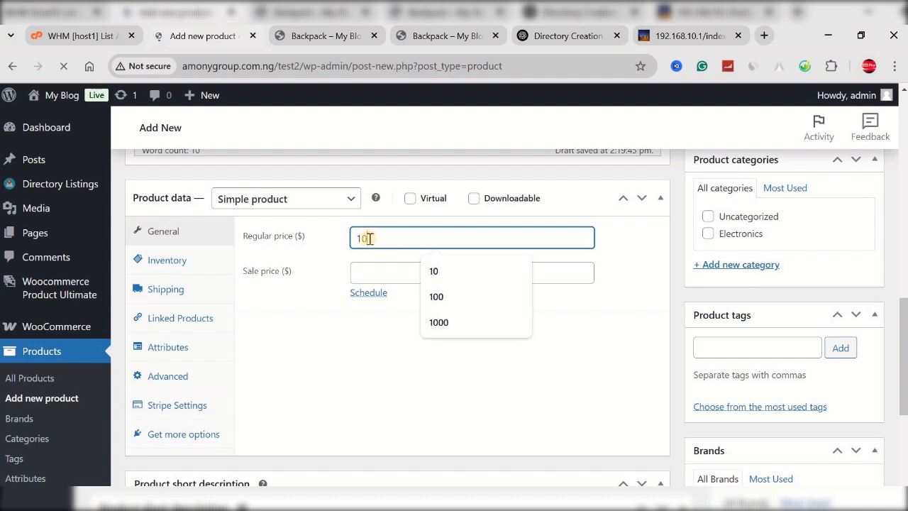
left_click_drag(360, 238, 350, 239)
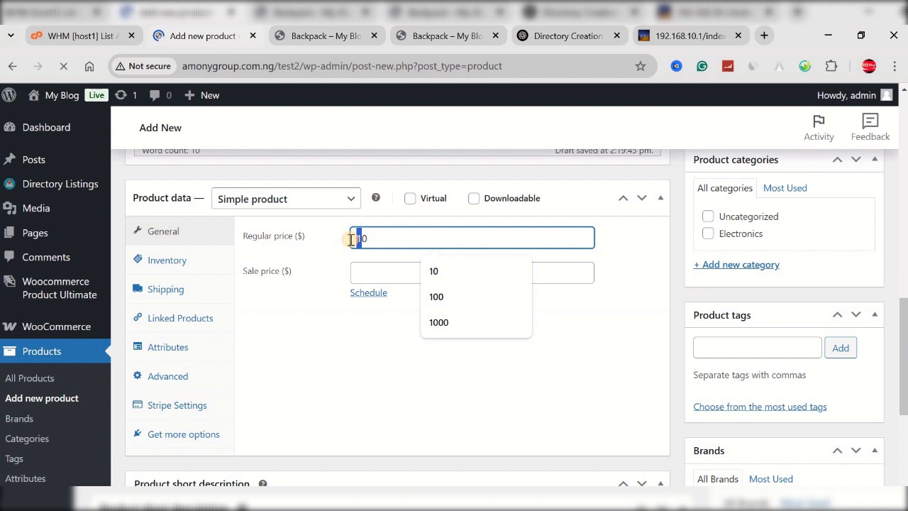
type("2")
left_click(367, 268)
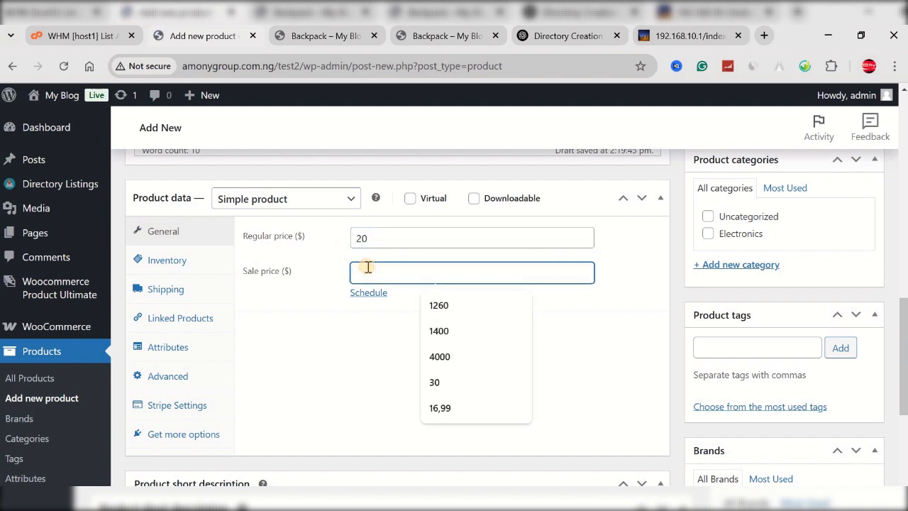
type("15")
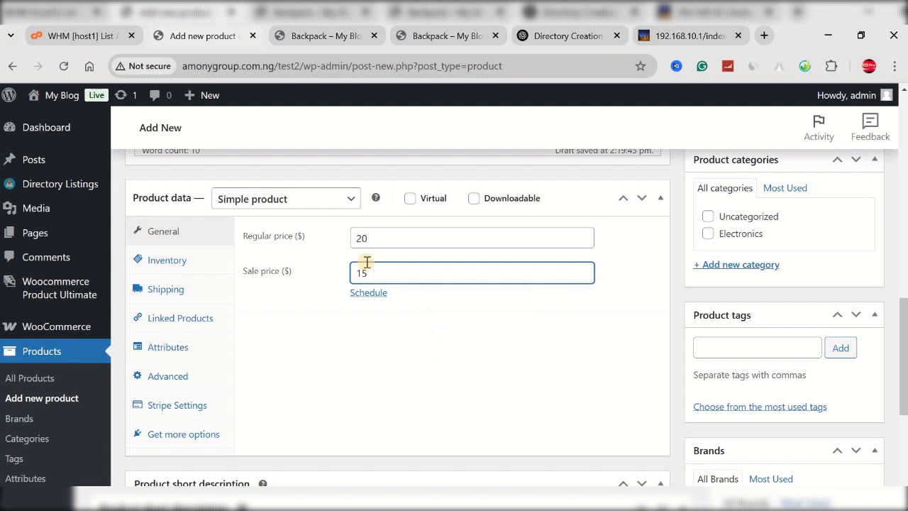
Create a new product category named "Wears" and assign it to the Sunglass product.
scroll(722, 348, "up", 1)
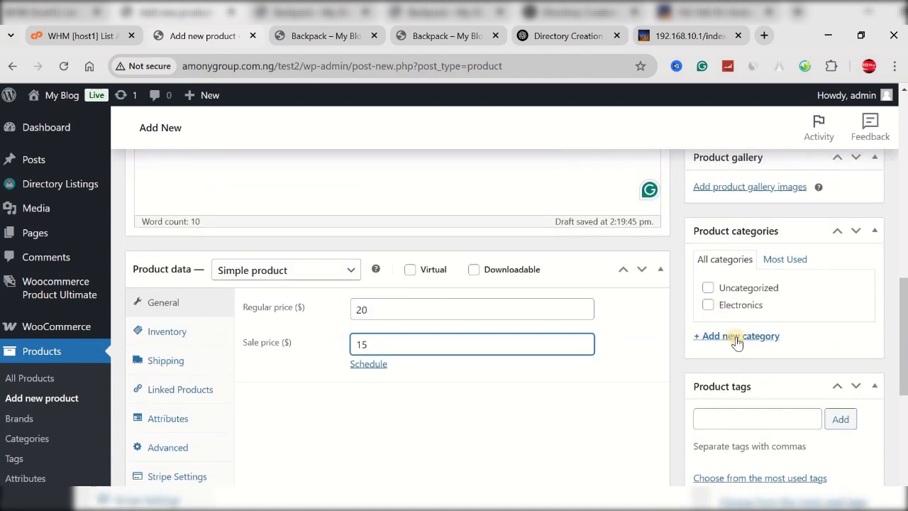
left_click(737, 338)
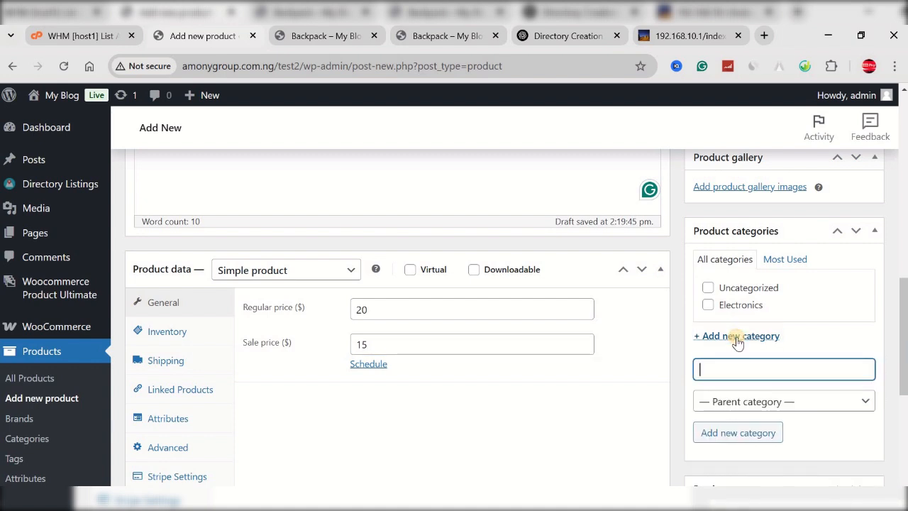
type("Wears")
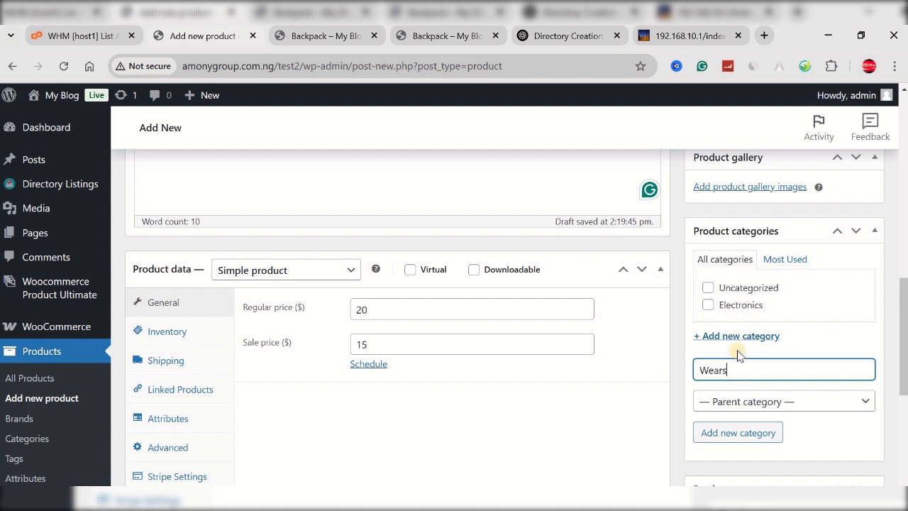
left_click(725, 436)
left_click(738, 431)
Set the blue-lensed sunglasses picture from the media library as the product image.
scroll(739, 422, "up", 1)
scroll(739, 422, "up", 1)
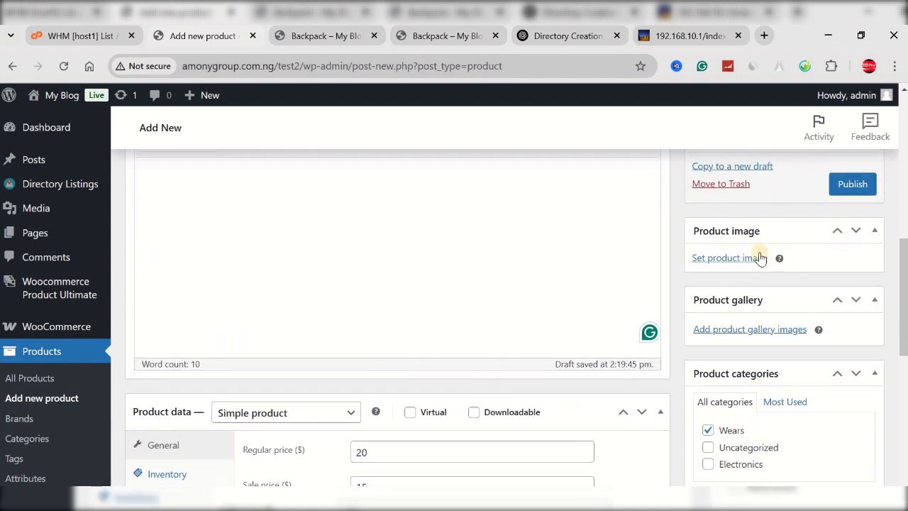
left_click(735, 259)
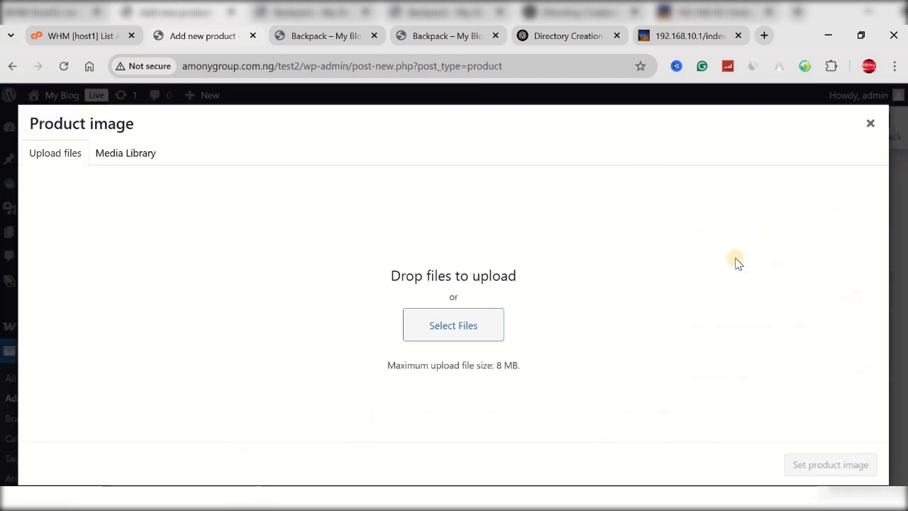
left_click(141, 157)
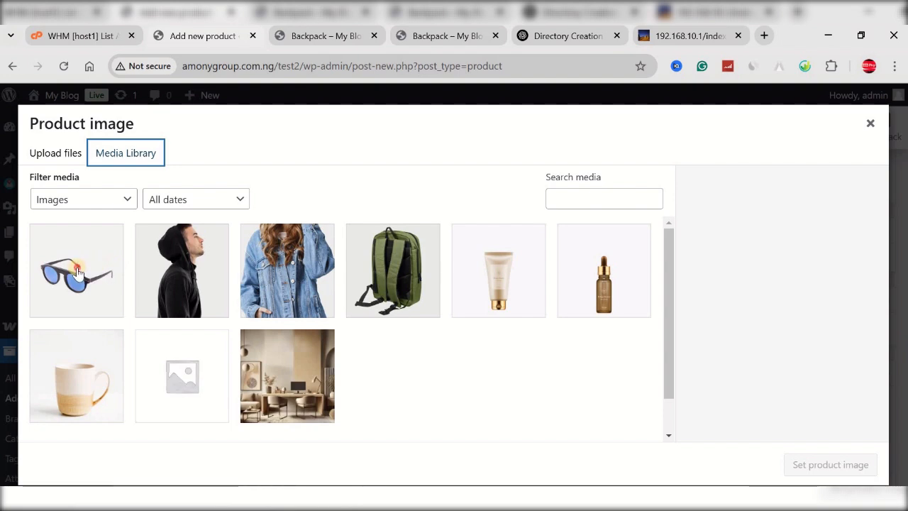
left_click(76, 271)
scroll(819, 344, "down", 3)
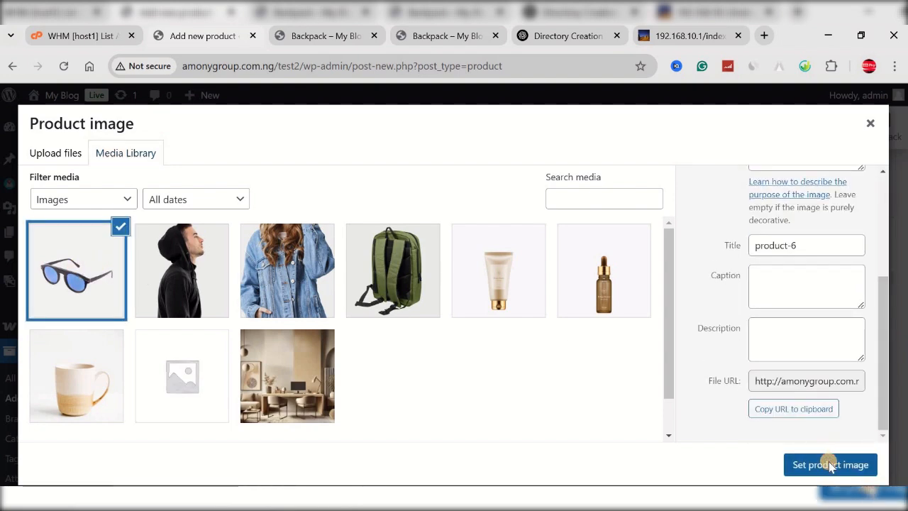
left_click(829, 465)
Review the Sunglass product's image, prices and category, and publish the product.
scroll(681, 371, "down", 2)
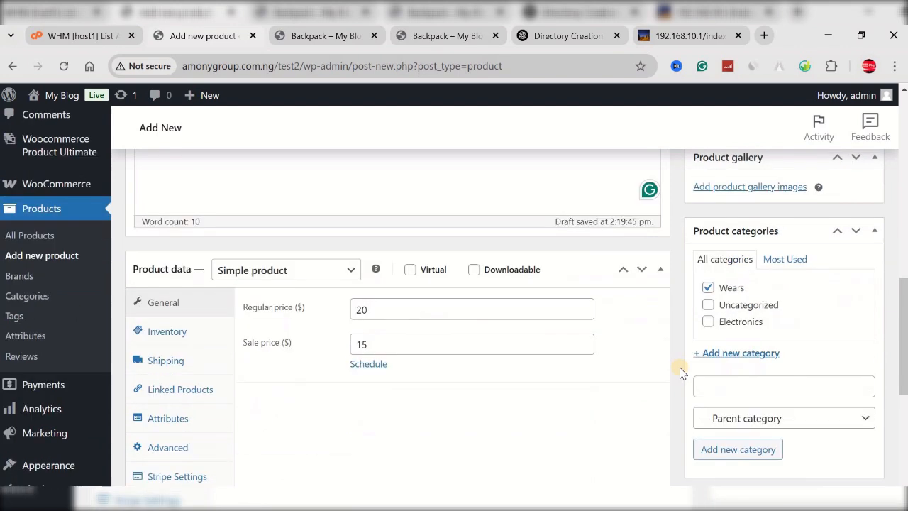
scroll(680, 372, "up", 3)
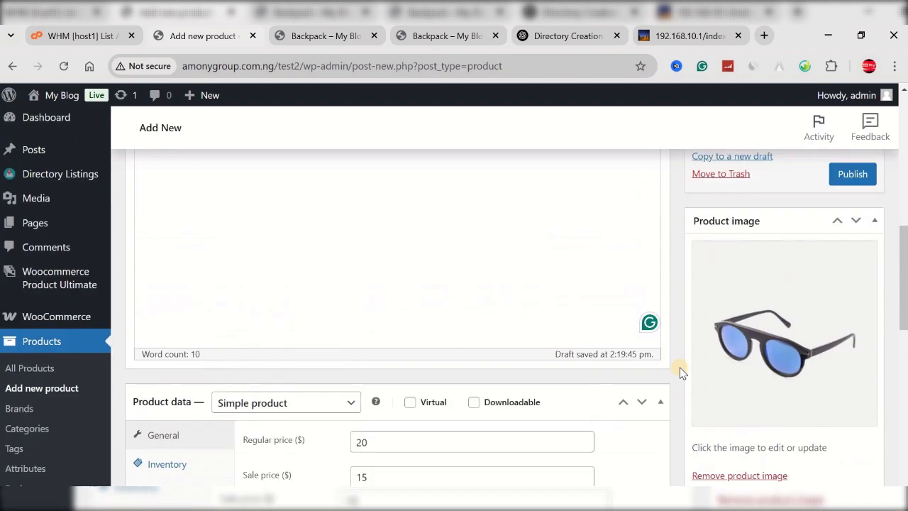
left_click(846, 259)
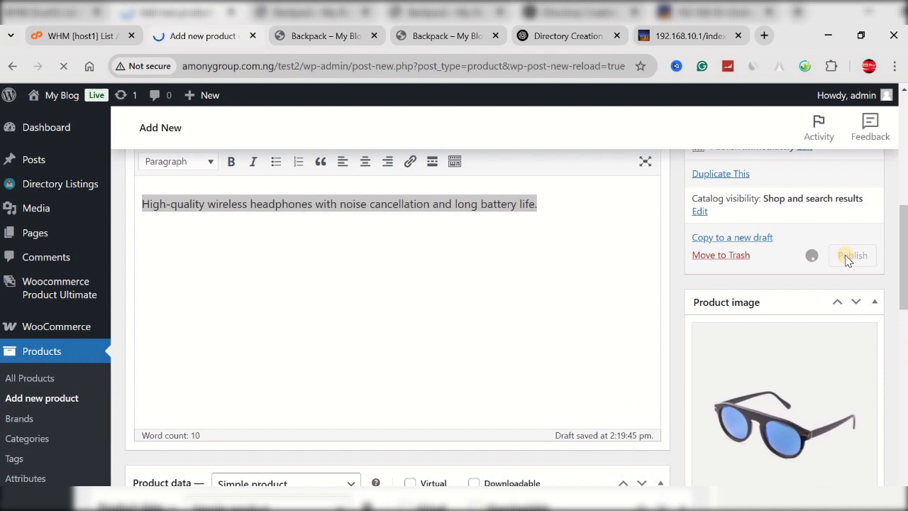
scroll(656, 311, "up", 2)
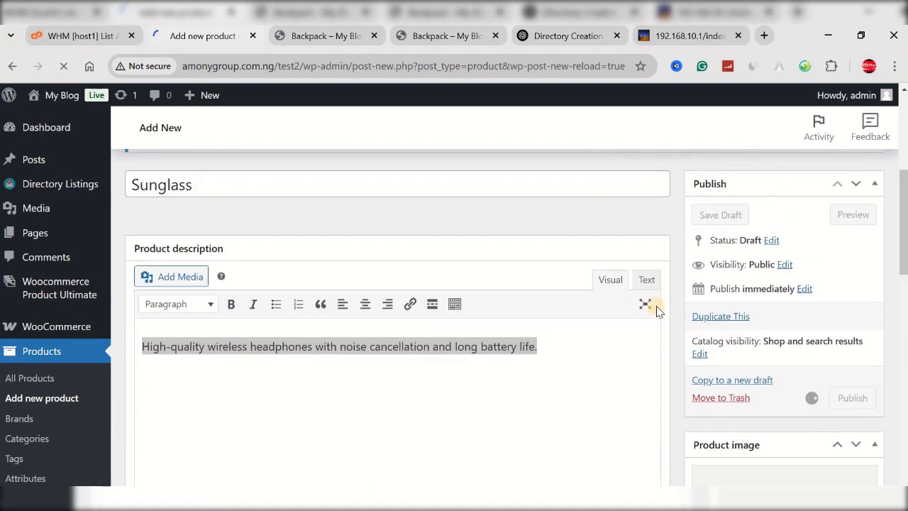
scroll(656, 311, "up", 1)
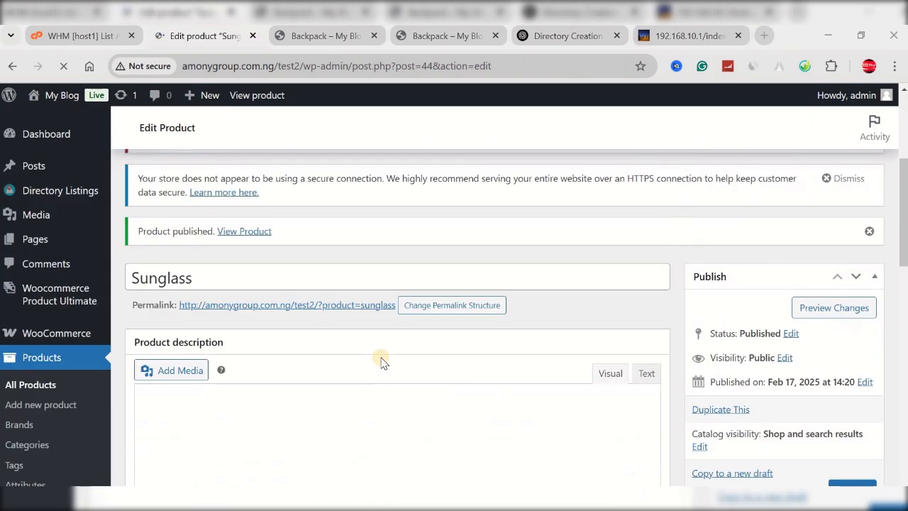
Start another new product and name it "Hoody".
scroll(384, 363, "up", 4)
left_click(270, 171)
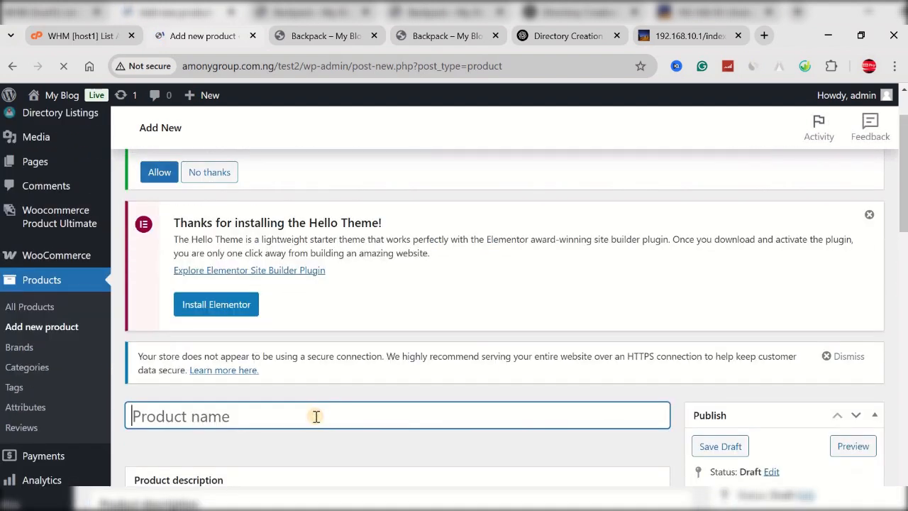
type("H")
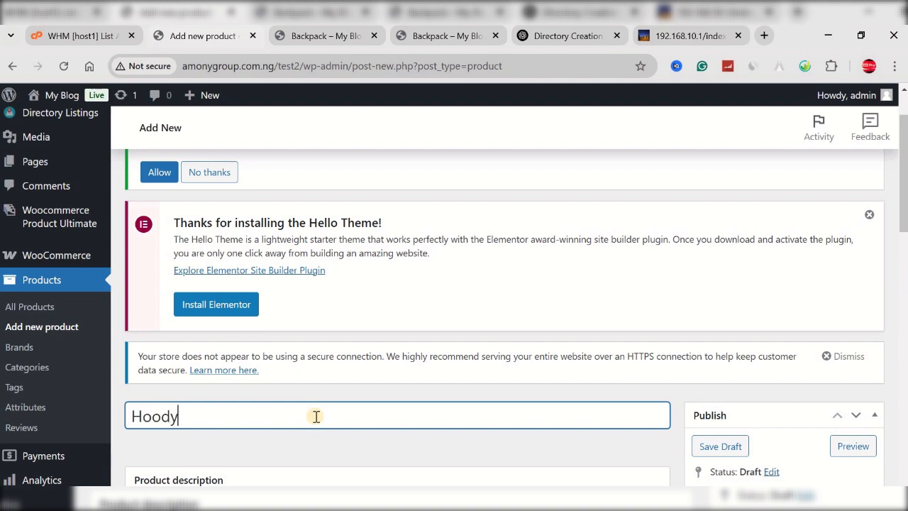
type("oody")
Fill the Hoody description with "High-quality wireless headphones with noise cancellation and long battery life." and set the regular price to 45.
scroll(314, 385, "down", 4)
left_click(284, 327)
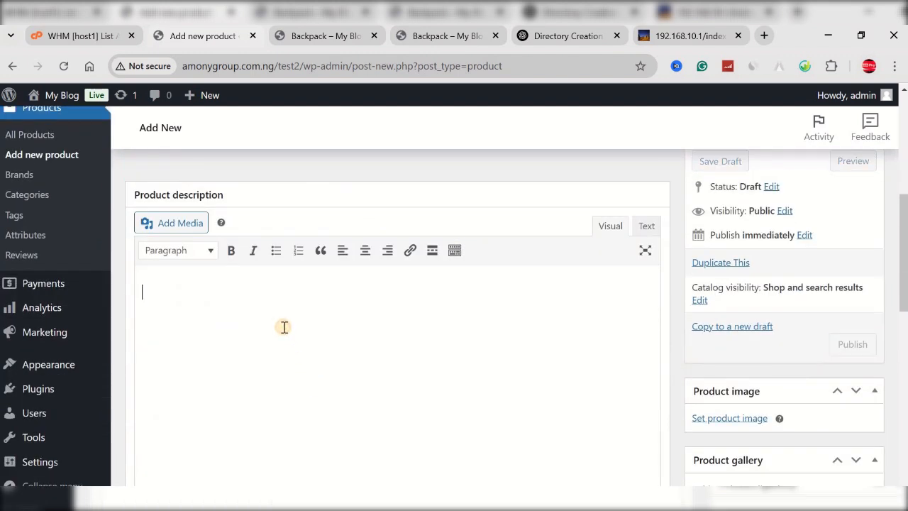
type("High-quality wireless headphones with noise cancellation and long battery life.")
scroll(283, 330, "down", 5)
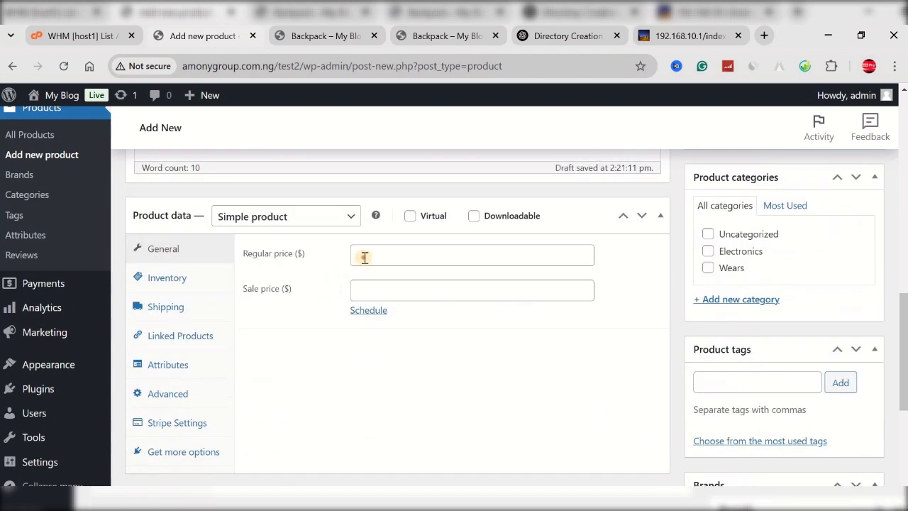
left_click(365, 257)
type("45")
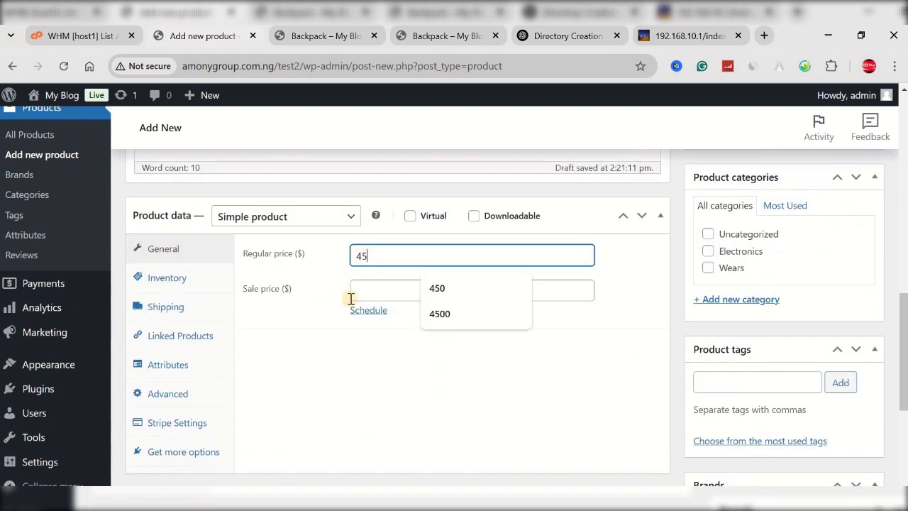
Fill the Hoody short description with "High-quality wireless headphones with noise cancellation and long battery life.".
scroll(349, 302, "down", 3)
scroll(348, 312, "down", 2)
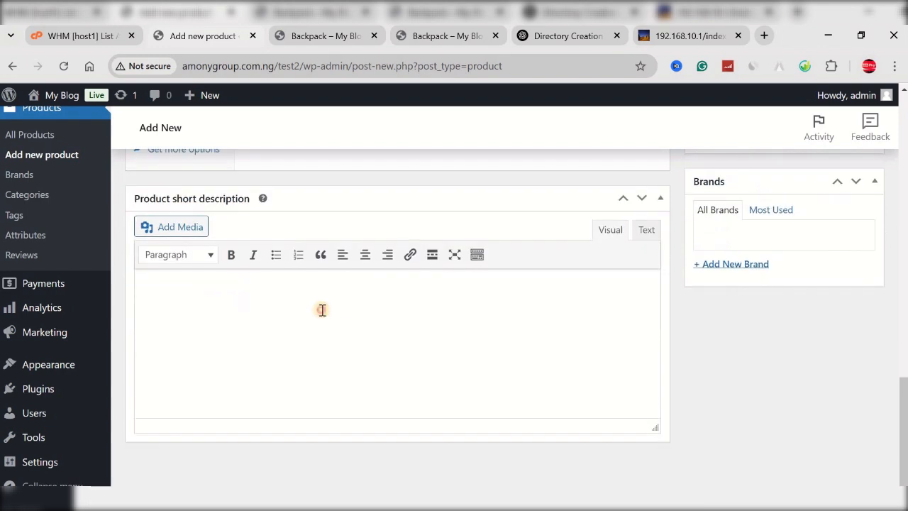
left_click(320, 308)
type("High-quality wireless headphones with noise cancellation and long battery life.")
Assign the Hoody to the Wears category and set the media library picture of the man in a black hoodie as its product image.
scroll(719, 368, "up", 5)
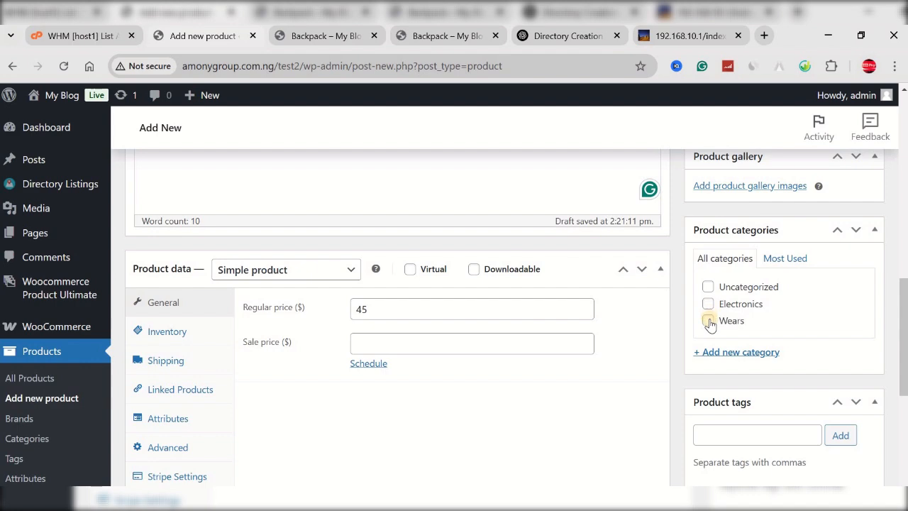
left_click(709, 320)
scroll(699, 369, "up", 3)
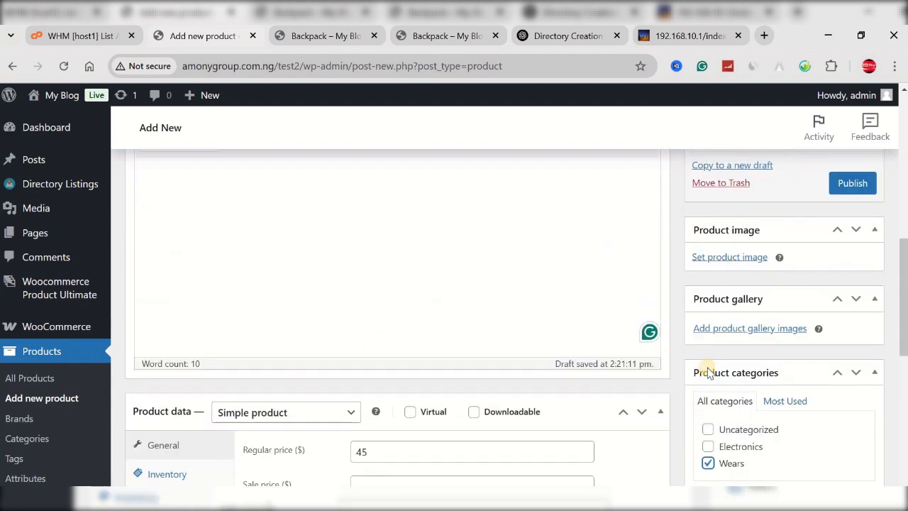
left_click(728, 328)
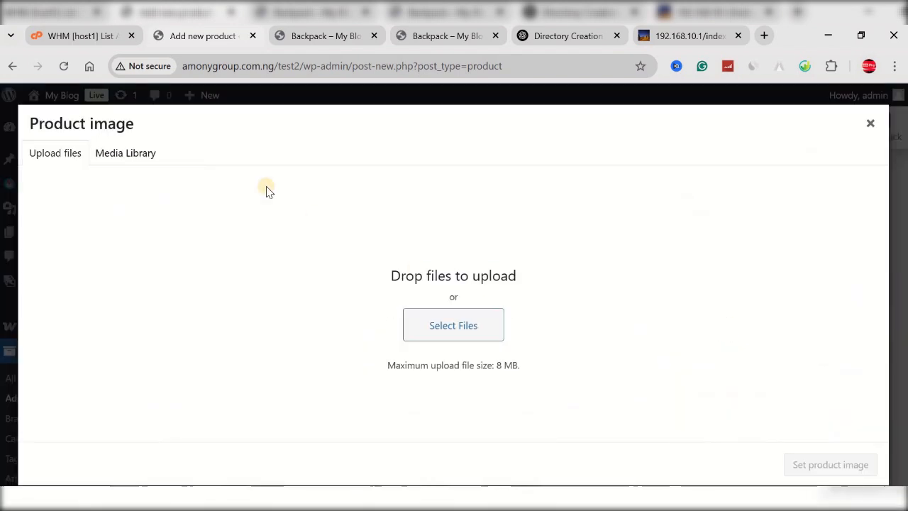
left_click(134, 159)
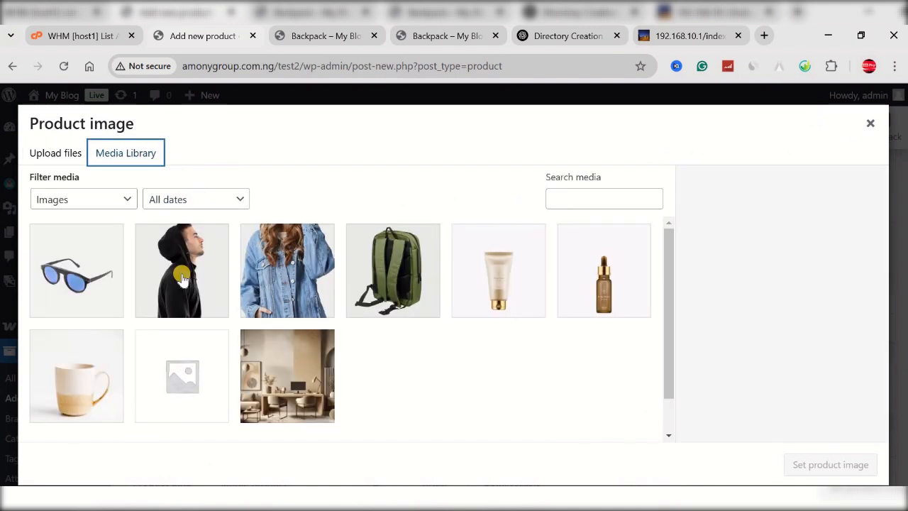
left_click(182, 273)
left_click(808, 465)
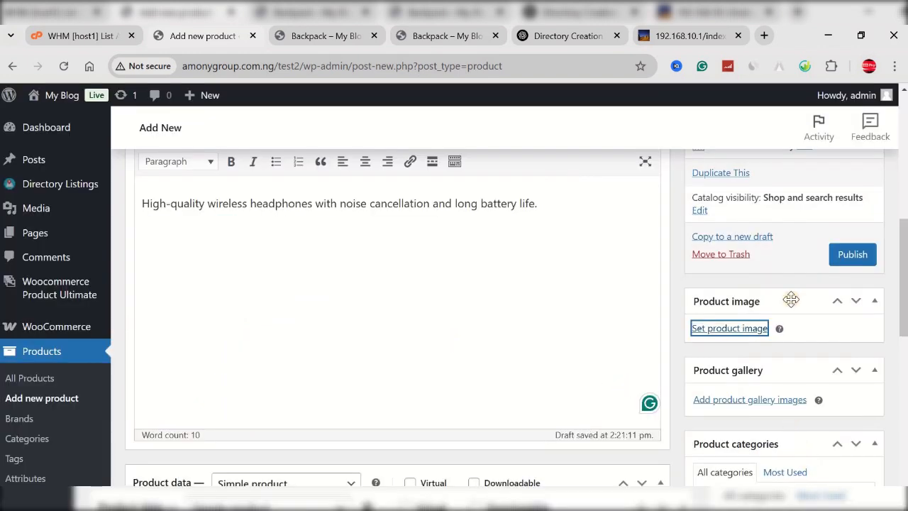
Publish the Hoody product and close the outdated Backpack page showing the coming-soon notice.
left_click(851, 256)
left_click(290, 39)
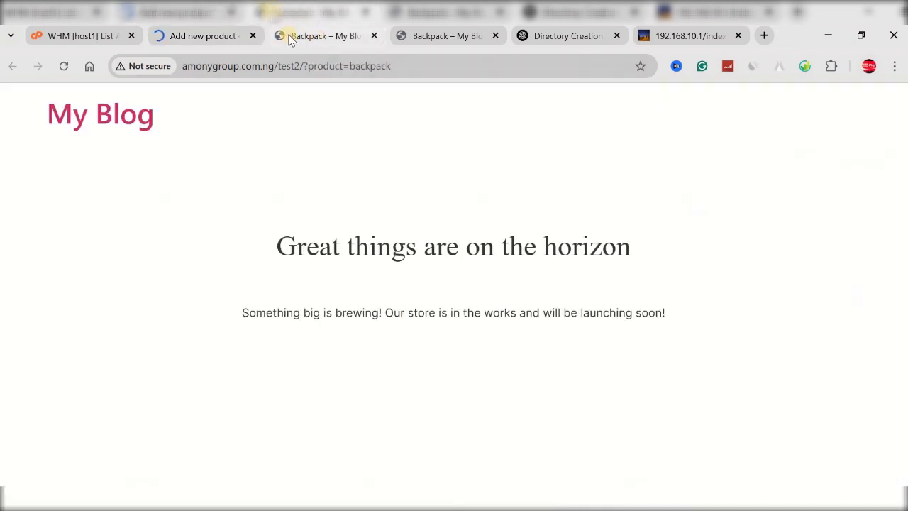
left_click(202, 36)
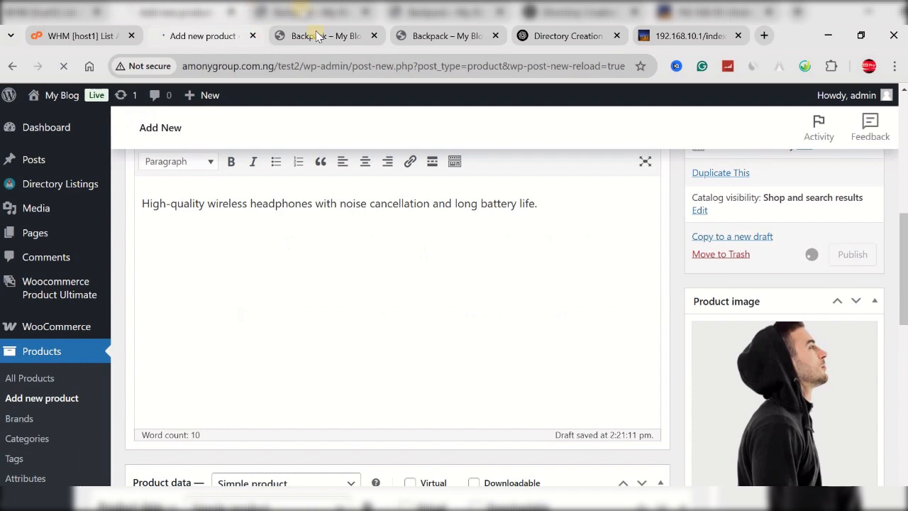
left_click(374, 36)
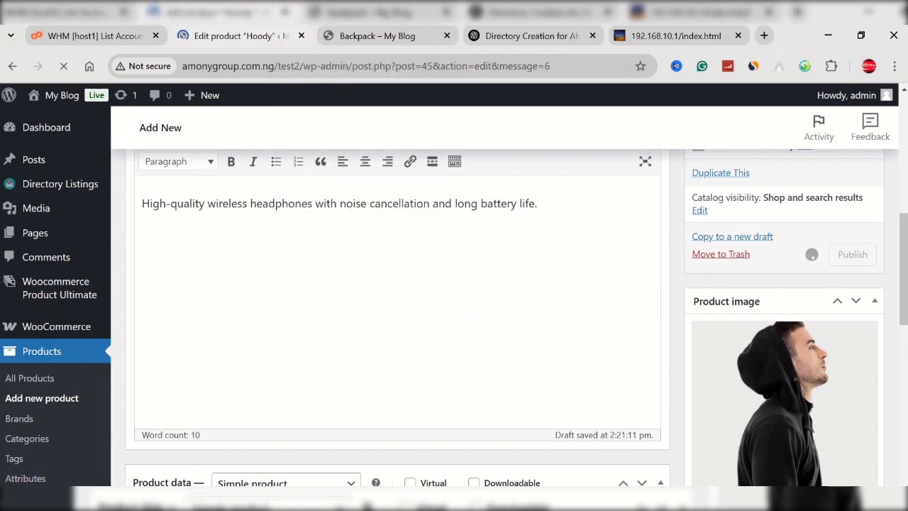
Start a new product from the published Hoody's edit page and name it "Lady's Jacket".
scroll(365, 325, "down", 8)
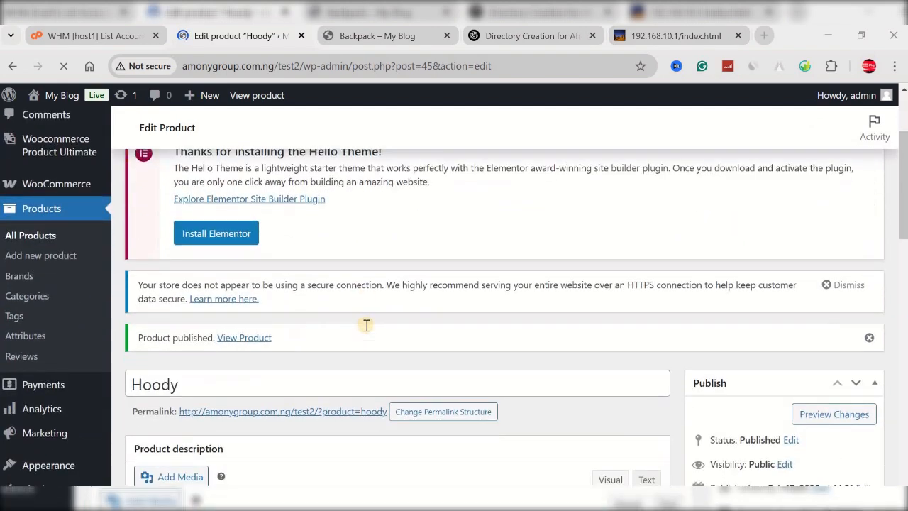
scroll(373, 330, "up", 6)
scroll(376, 333, "up", 3)
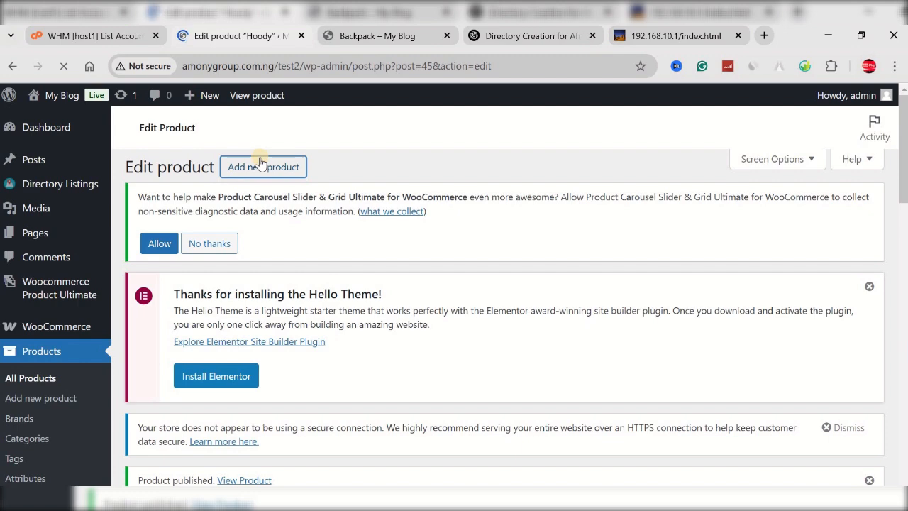
left_click(261, 165)
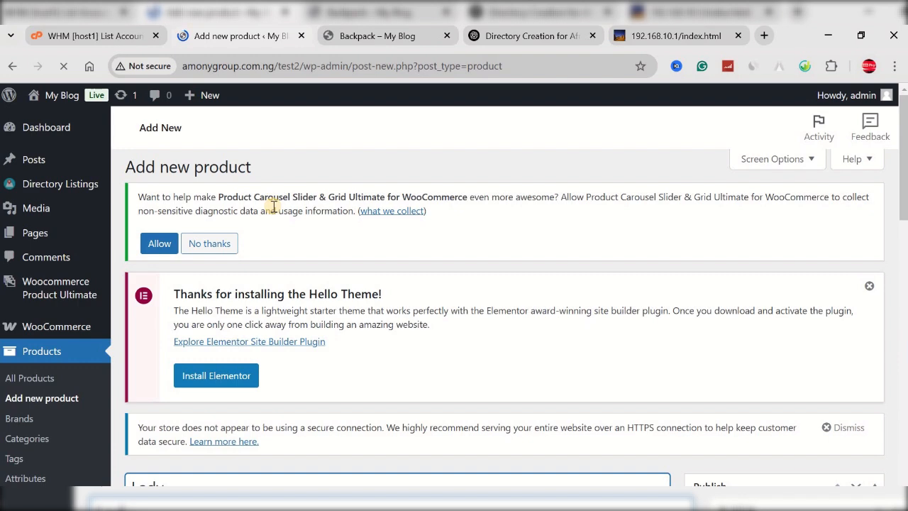
scroll(310, 263, "down", 2)
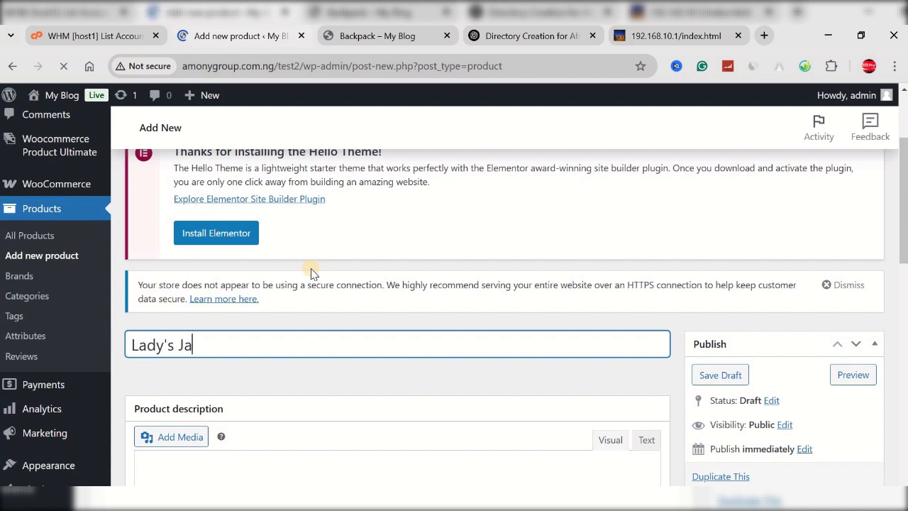
type("ke")
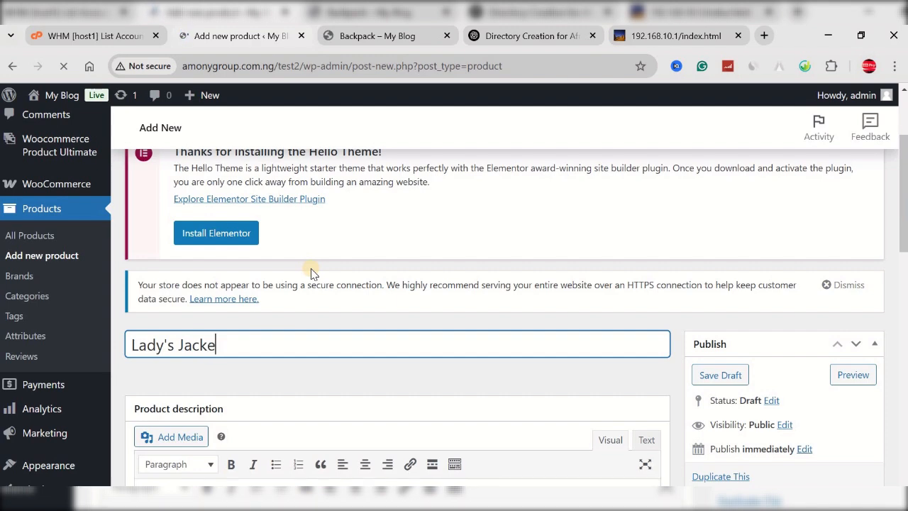
type("t")
Fill the Lady's Jacket product description with "High-quality wireless headphones with noise cancellation and long battery life.".
scroll(416, 340, "down", 5)
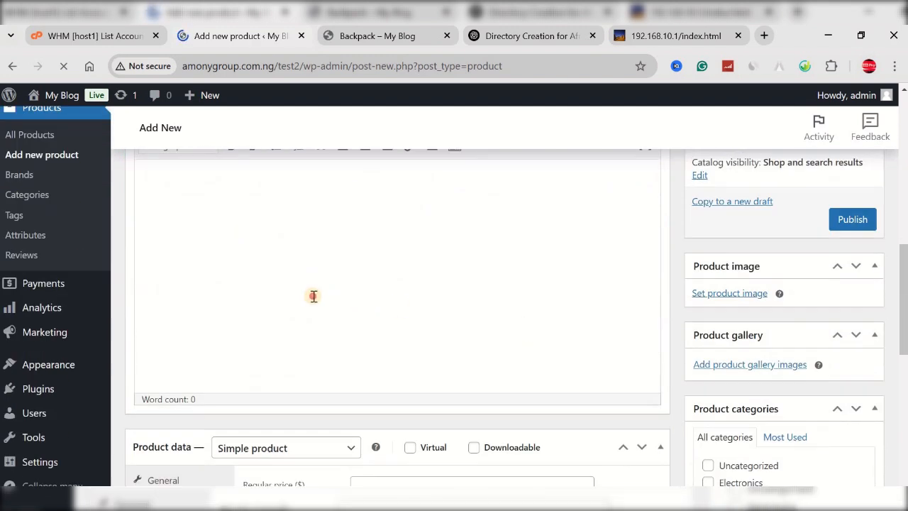
scroll(296, 331, "up", 1)
type("High-quality wireless headphones with noise cancellation and long battery life.")
Set the Lady's Jacket regular price to 57 and its sale price to 50.
scroll(296, 331, "down", 4)
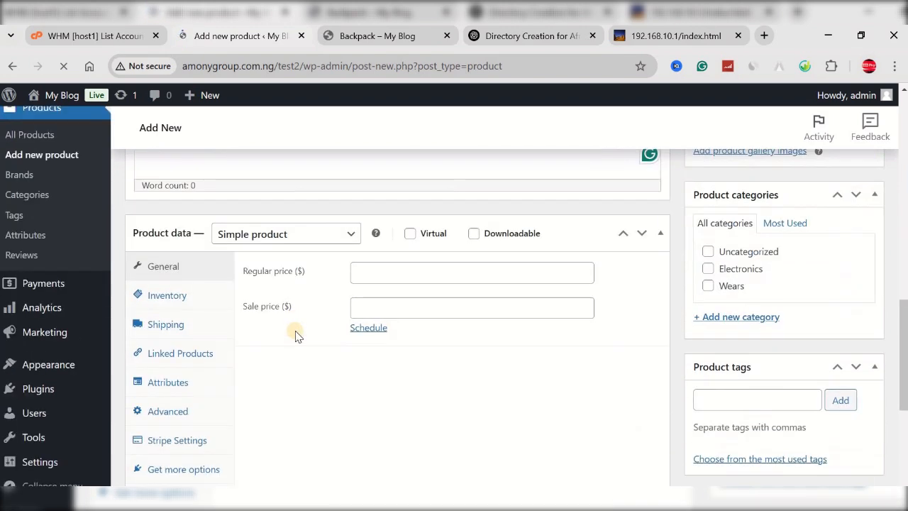
scroll(312, 305, "down", 3)
scroll(355, 241, "up", 2)
left_click(378, 198)
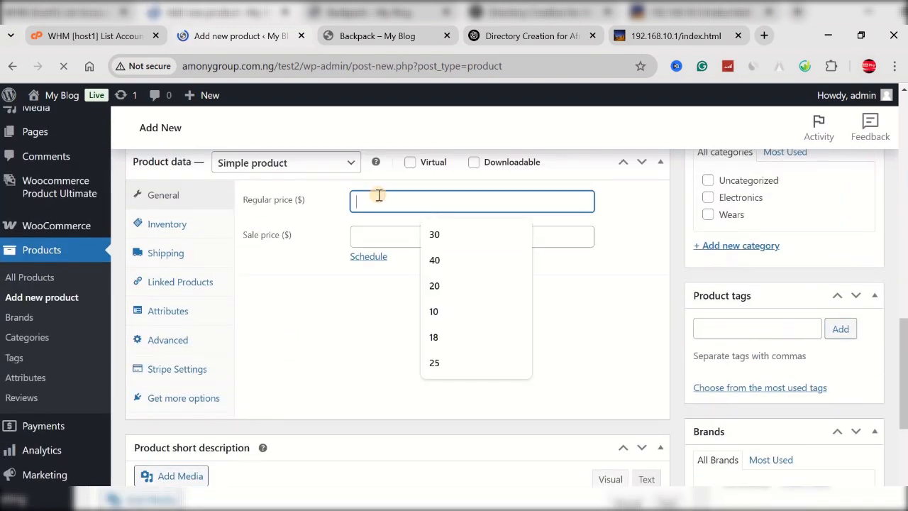
type("57")
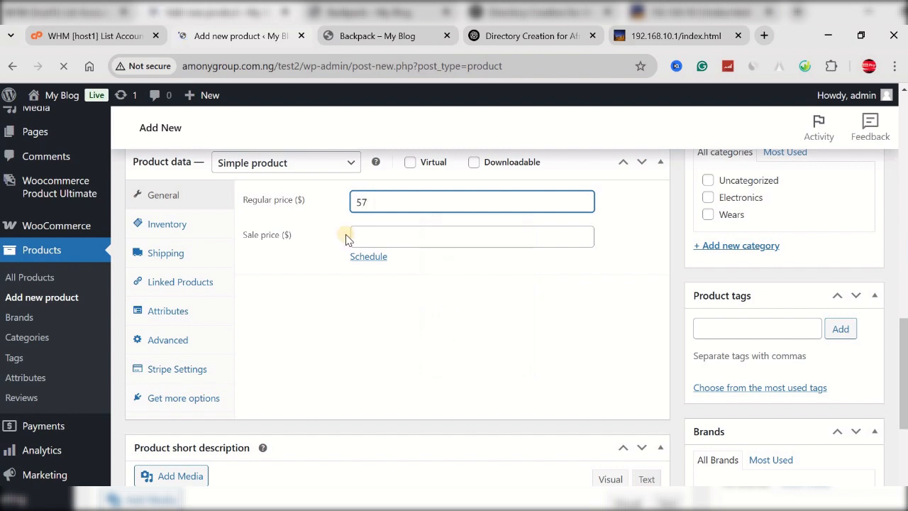
left_click(358, 236)
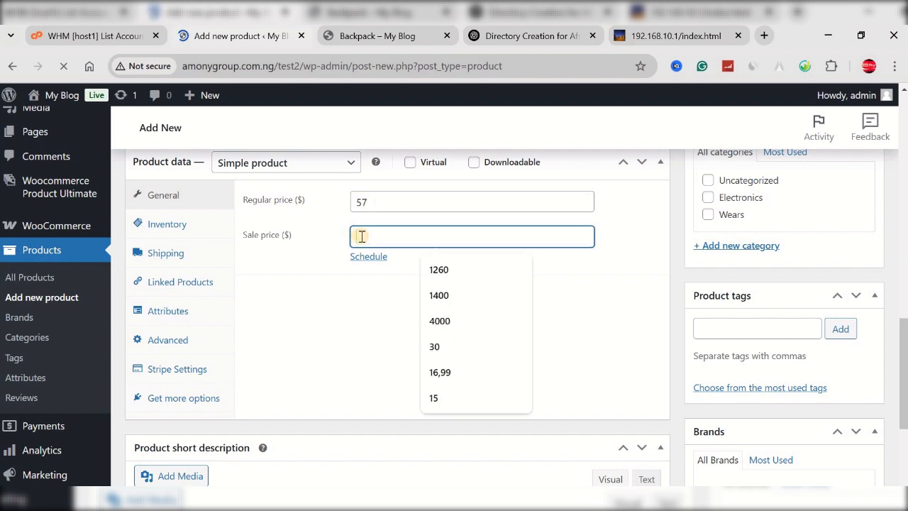
type("50")
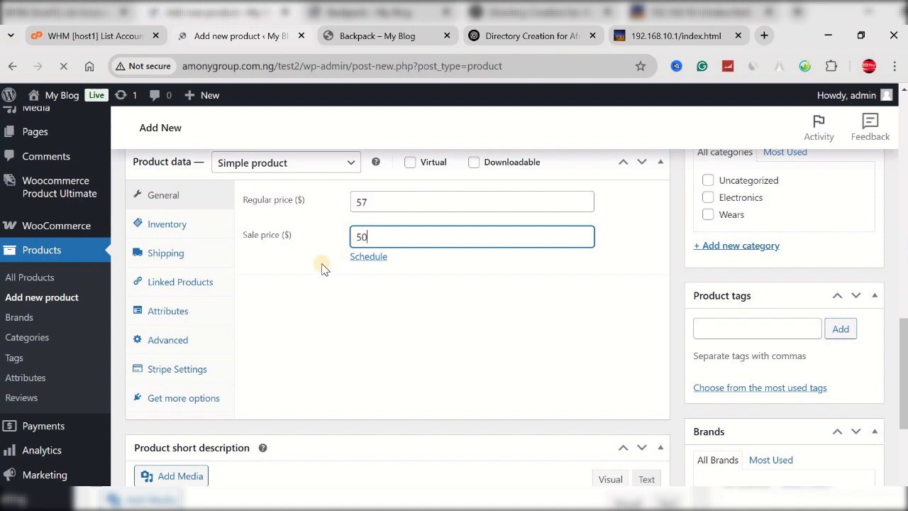
Fill the Lady's Jacket short description with "High-quality wireless headphones with noise cancellation and long battery life.".
scroll(304, 298, "down", 4)
left_click(348, 323)
type("High-quality wireless headphones with noise cancellation and long battery life.")
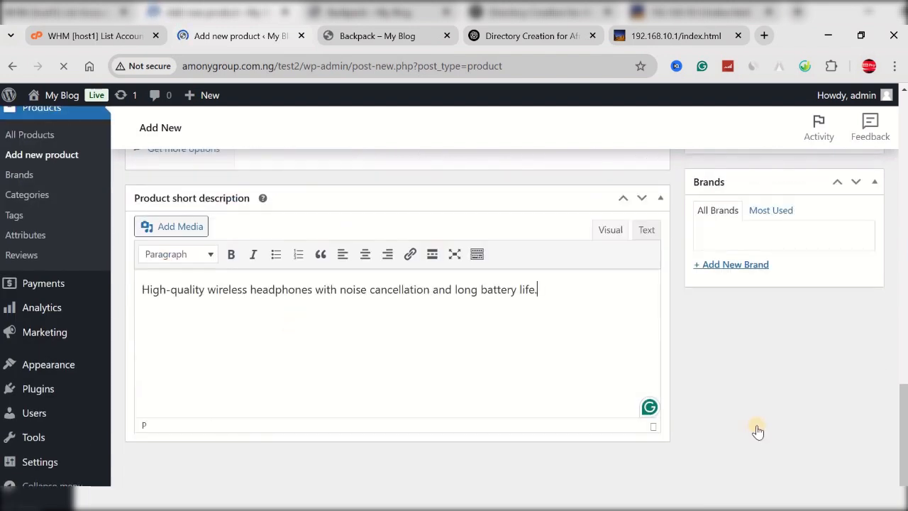
Assign the Lady's Jacket to the Wears category and set the media library picture of the denim jacket as its product image.
scroll(756, 397, "up", 5)
left_click(707, 394)
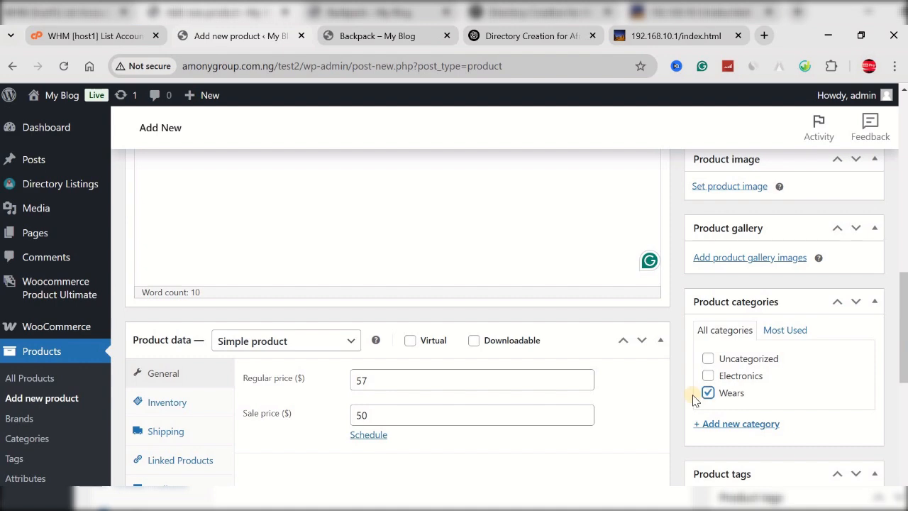
scroll(707, 393, "up", 2)
left_click(721, 329)
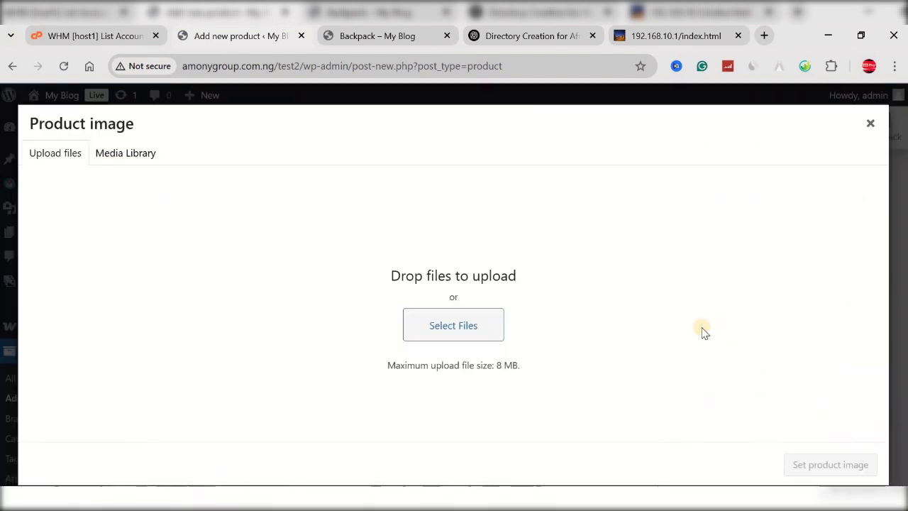
left_click(139, 154)
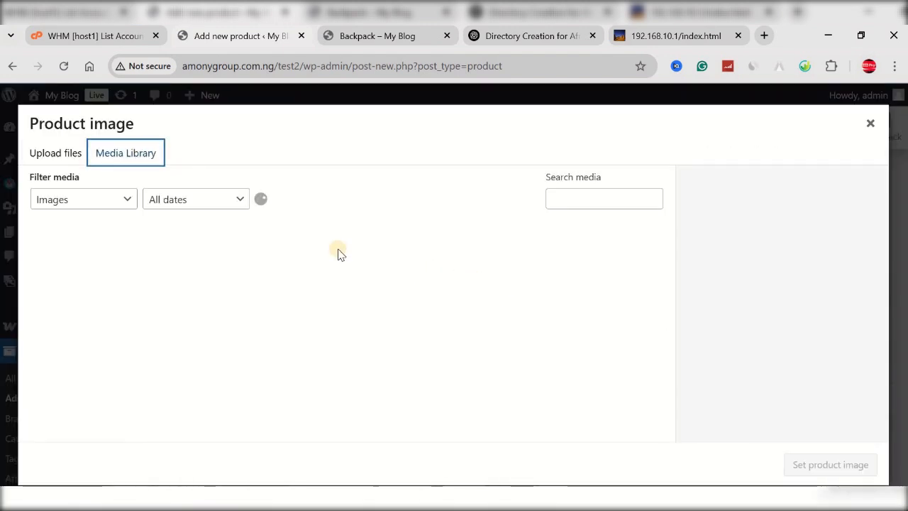
left_click(288, 265)
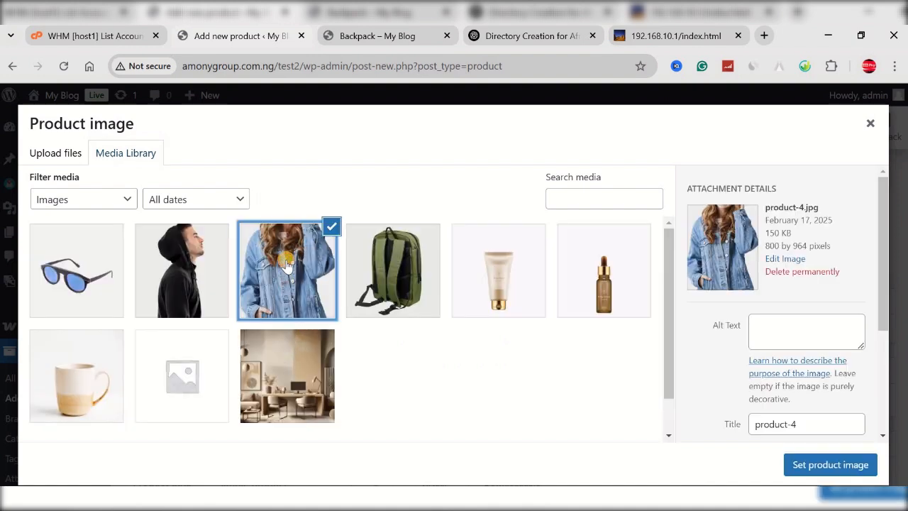
left_click(823, 465)
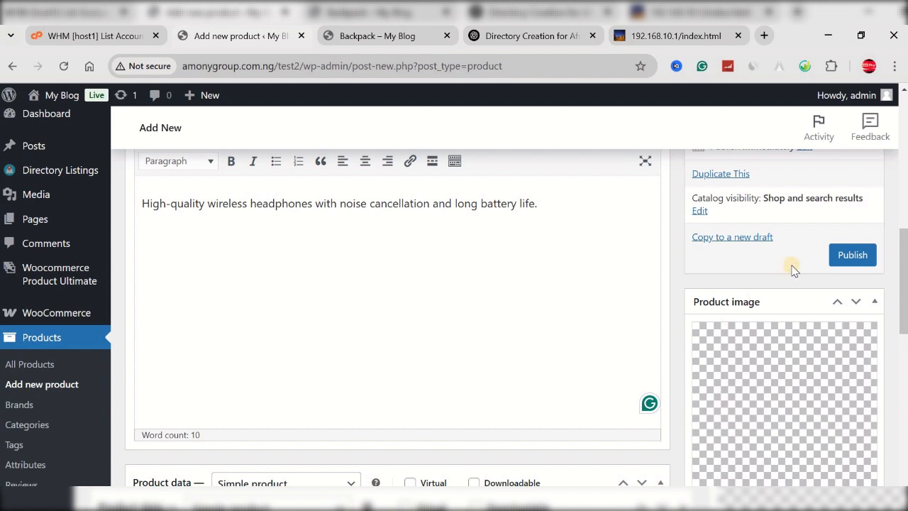
Publish the Lady's Jacket product.
left_click(834, 260)
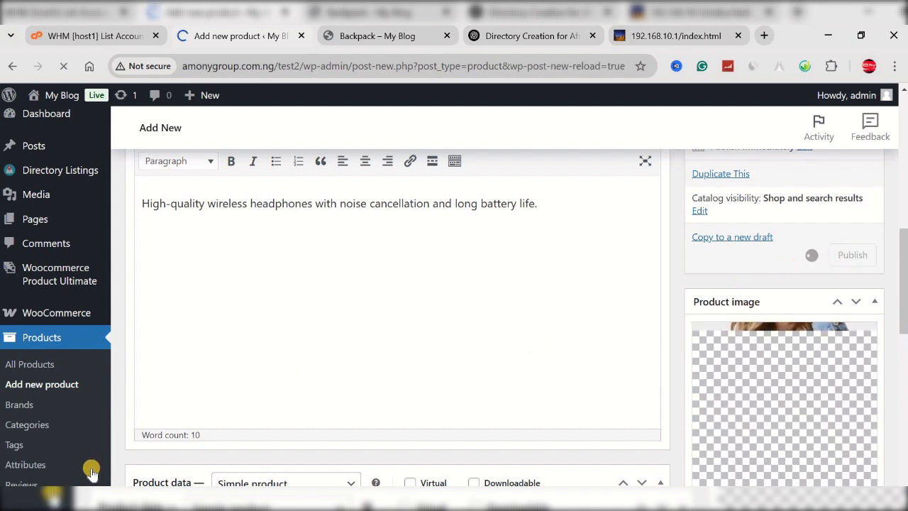
scroll(264, 440, "down", 5)
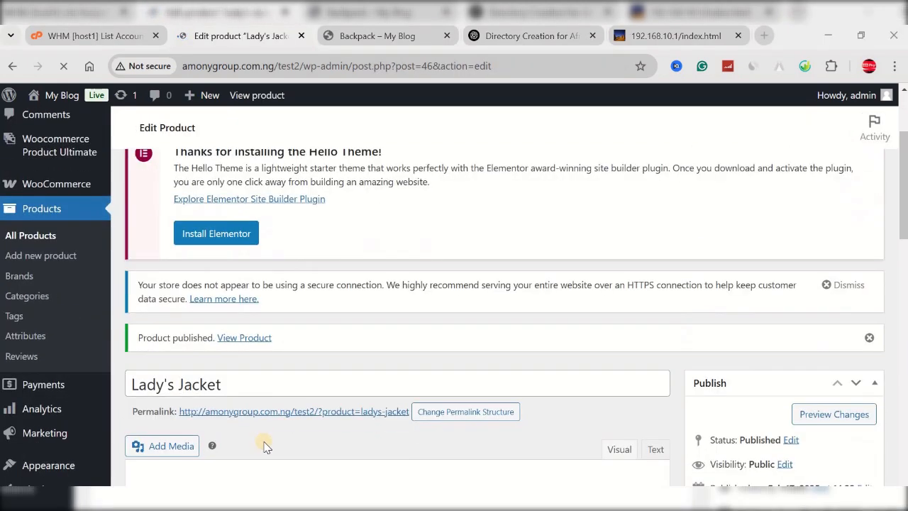
scroll(264, 440, "down", 1)
Start another new product and name it "Body Cream".
scroll(263, 439, "up", 5)
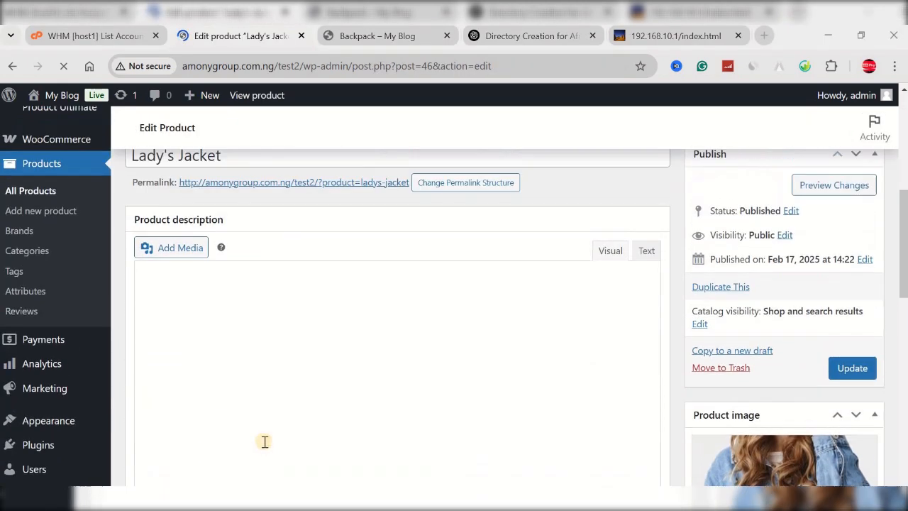
scroll(277, 287, "up", 3)
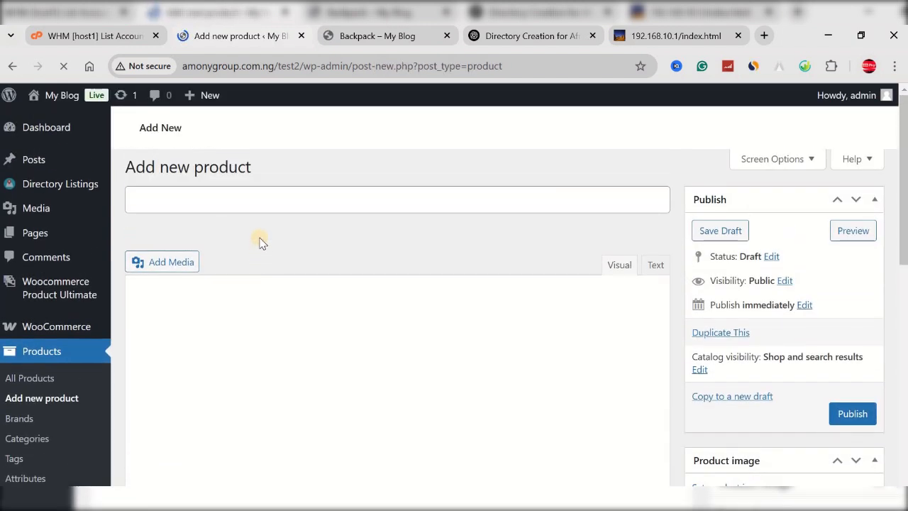
left_click(250, 204)
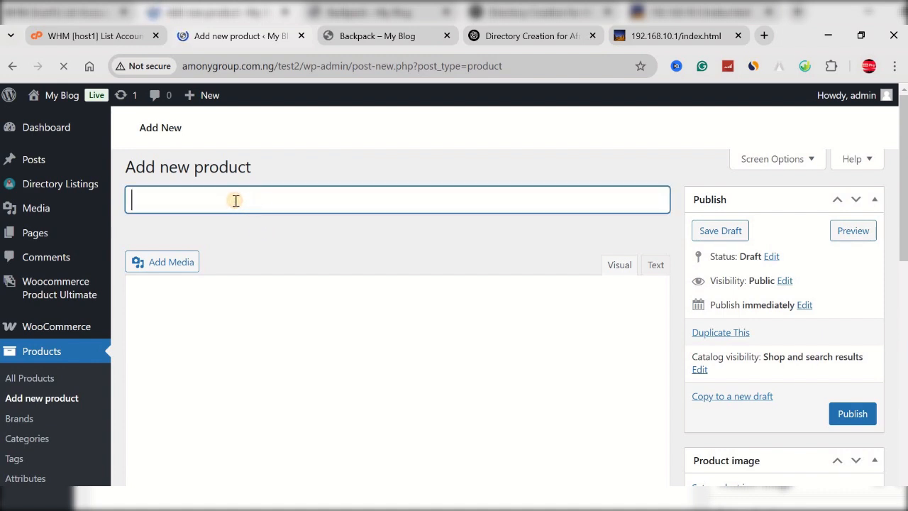
type("Creat")
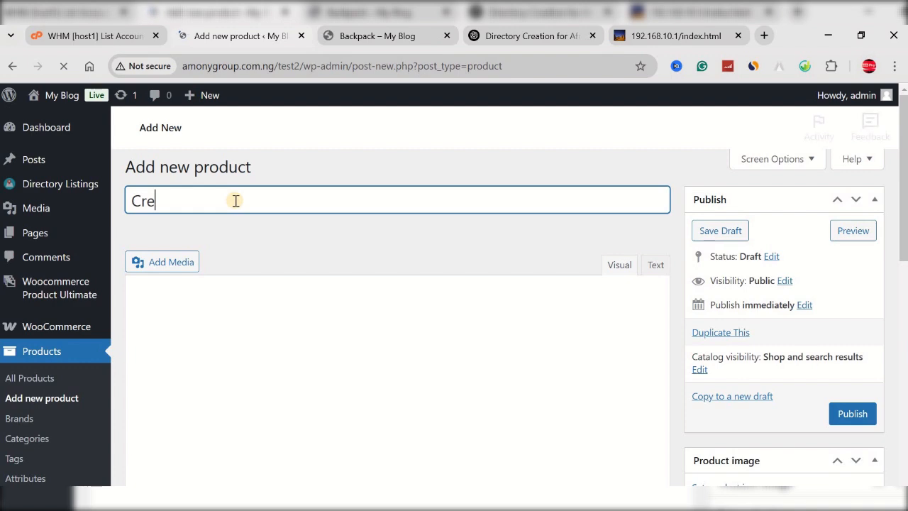
scroll(229, 333, "down", 3)
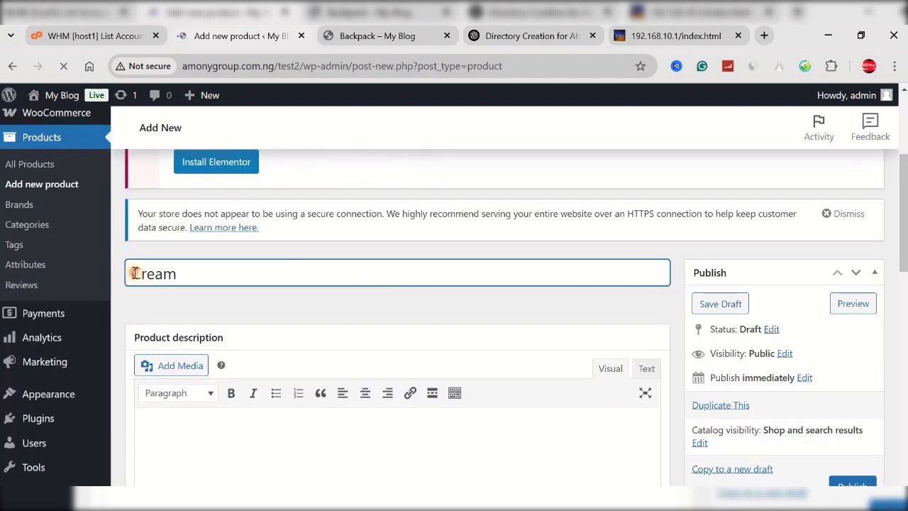
left_click_drag(132, 273, 191, 268)
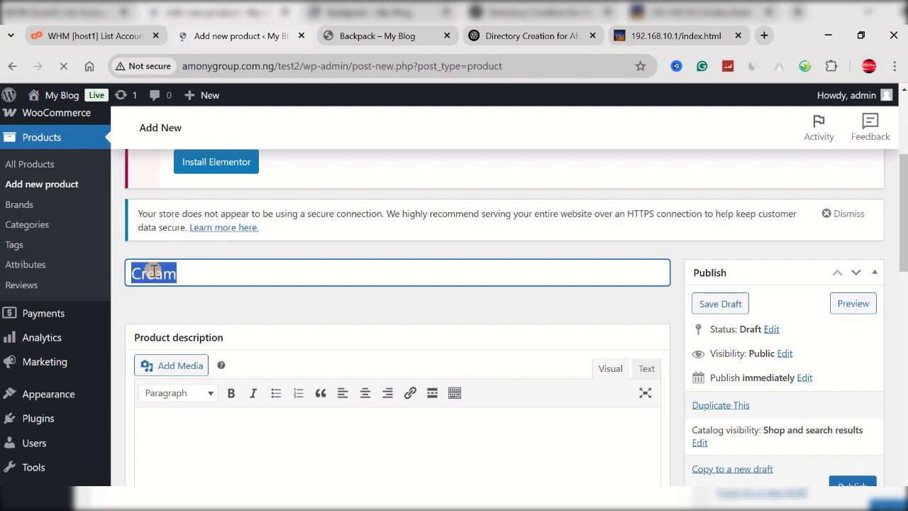
key("Left")
type("Body")
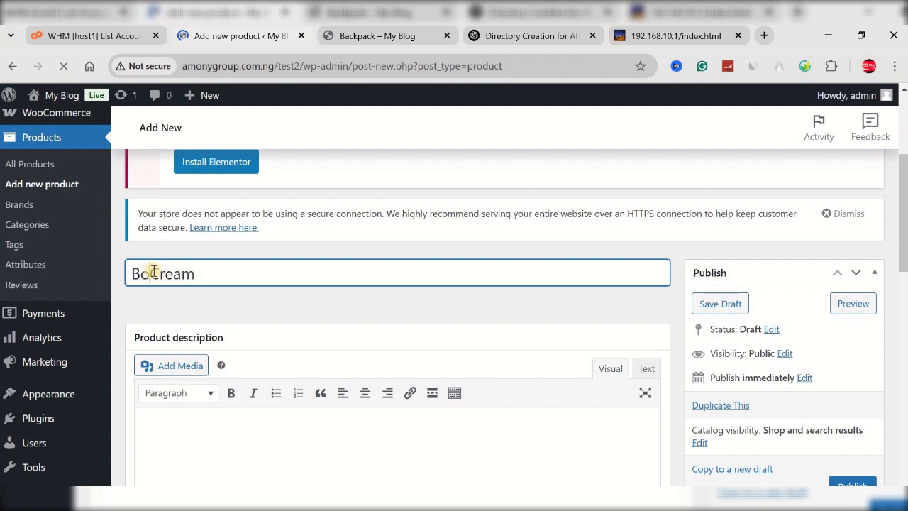
Fill the Body Cream description with "High-quality wireless headphones with noise cancellation and long battery life." and set the regular price to 34.
scroll(241, 319, "down", 2)
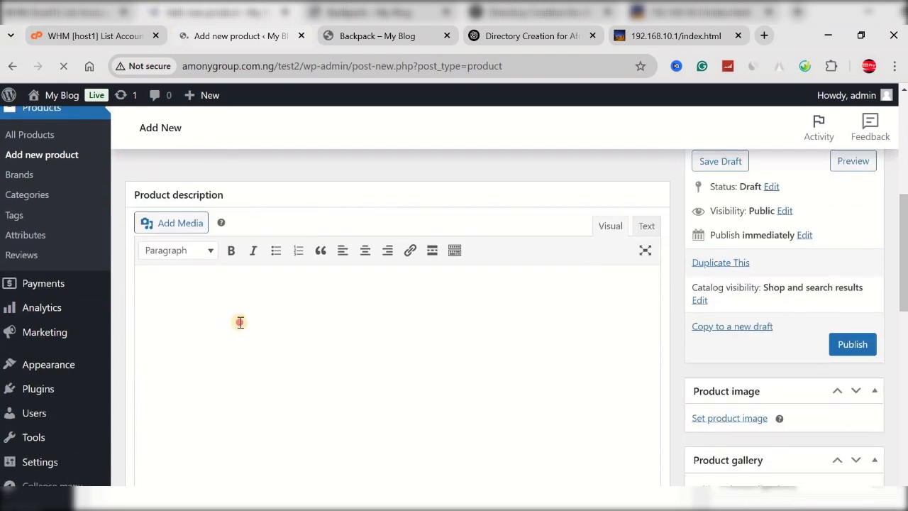
left_click(241, 322)
type("High-quality wireless headphones with noise cancellation and long battery life.")
scroll(283, 330, "down", 5)
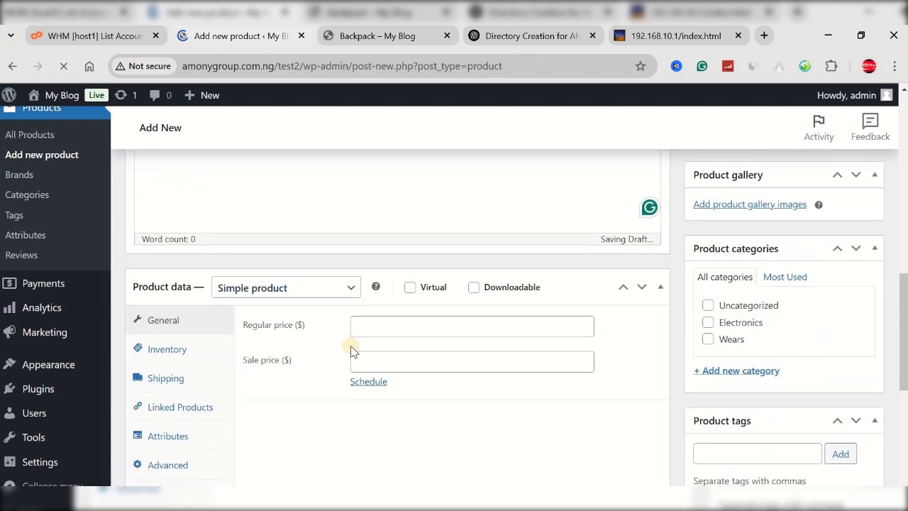
left_click(364, 327)
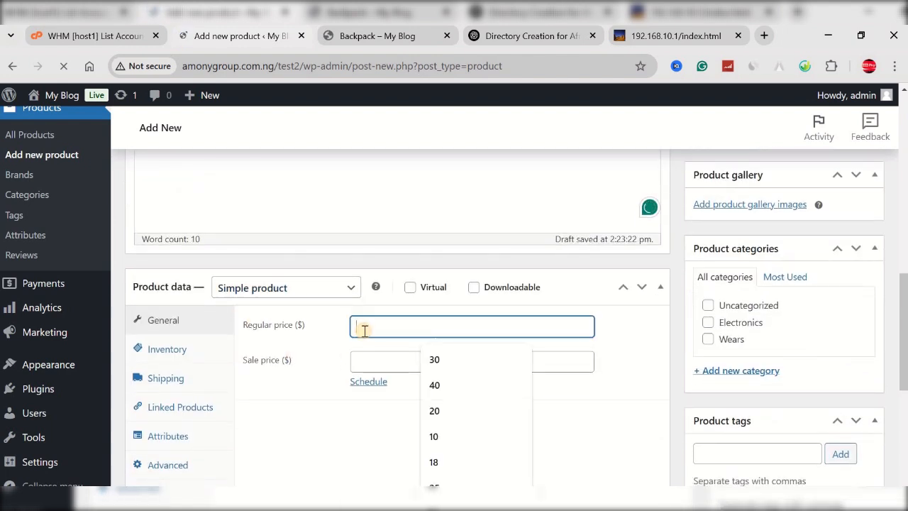
type("34")
Fill the Body Cream short description with "High-quality wireless headphones with noise cancellation and long battery life.".
scroll(284, 352, "down", 5)
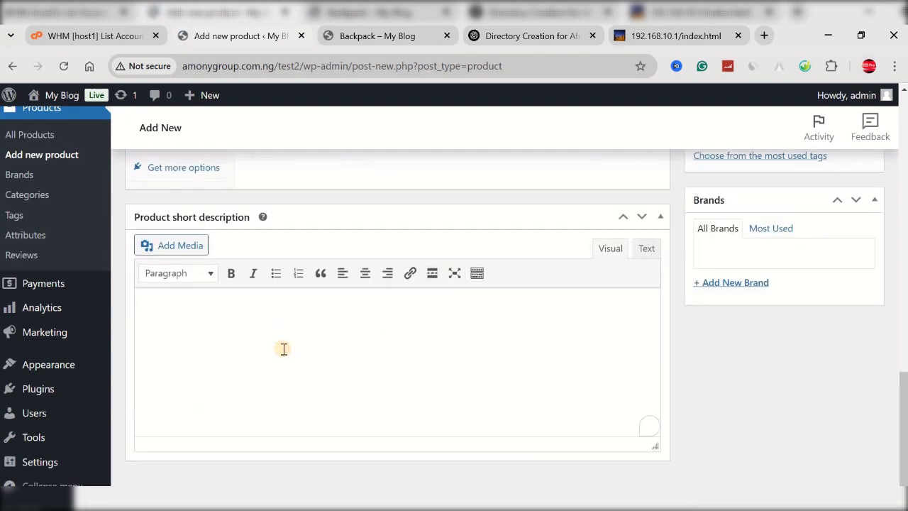
left_click(283, 348)
type("High-quality wireless headphones with noise cancellation and long battery life.")
Create a new product category named "Cream" for the Body Cream, without choosing a parent category.
scroll(835, 416, "up", 5)
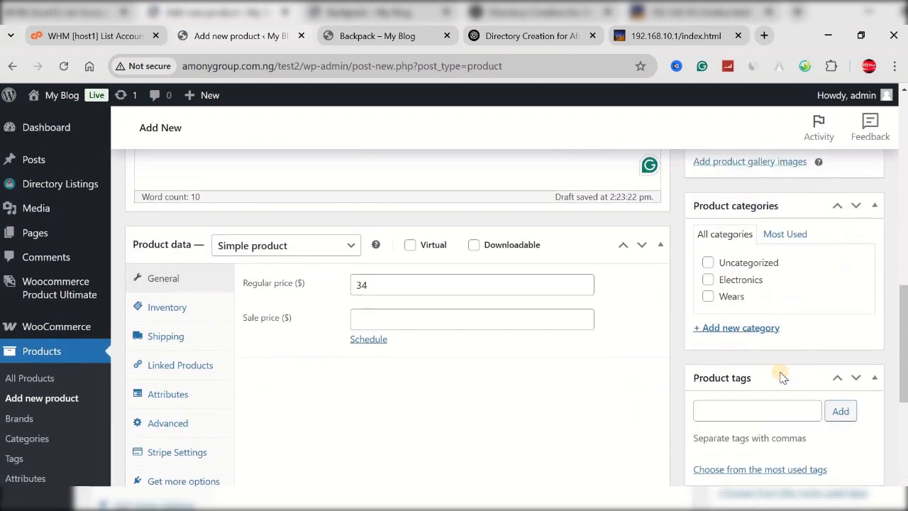
scroll(782, 377, "up", 1)
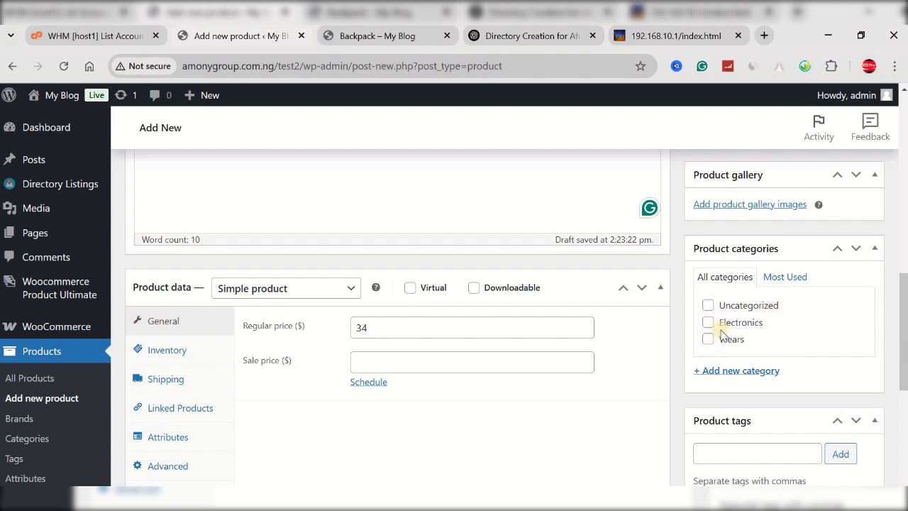
left_click(722, 371)
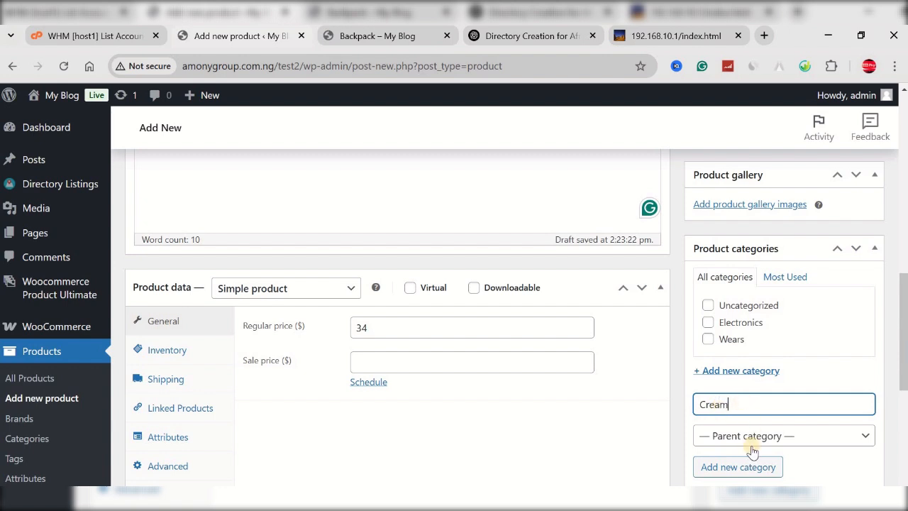
left_click(735, 468)
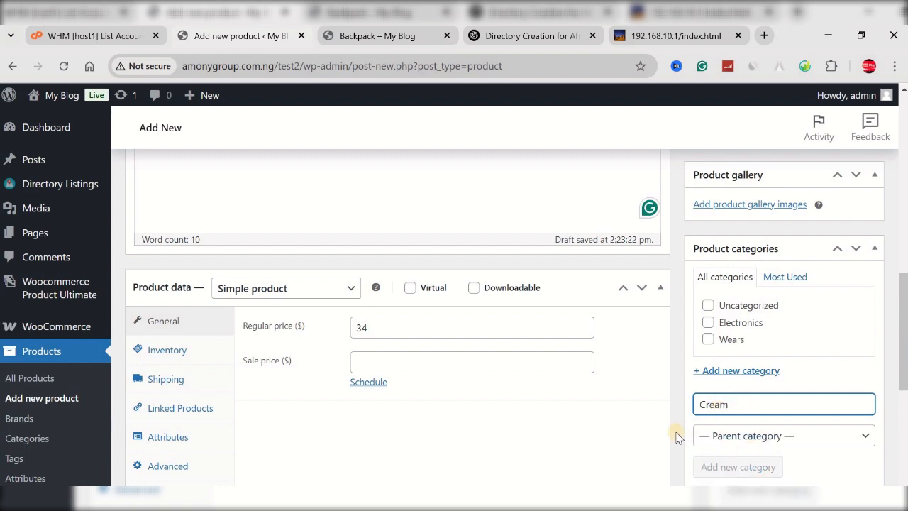
scroll(675, 432, "up", 1)
scroll(709, 397, "down", 2)
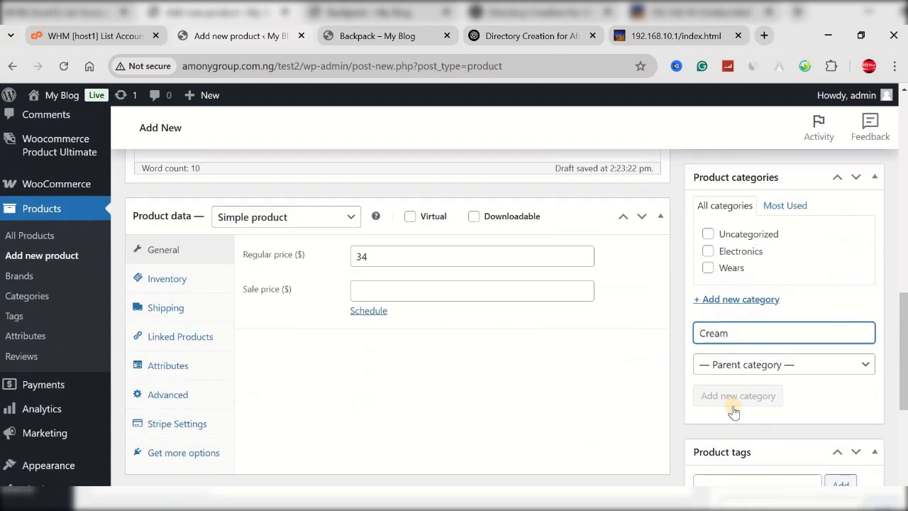
Set the Body Cream's product image to prod-img-6-1.jpg, the cream tube, from the media library.
scroll(725, 383, "up", 3)
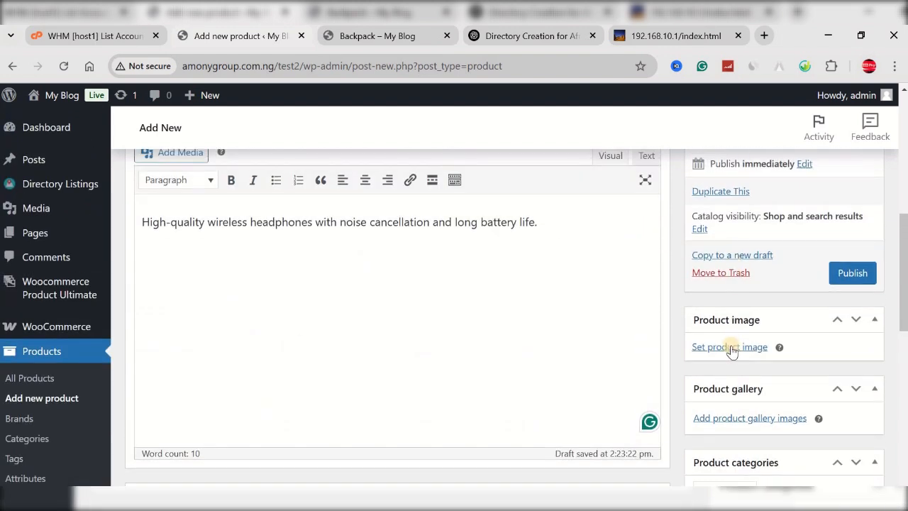
left_click(712, 348)
left_click(134, 153)
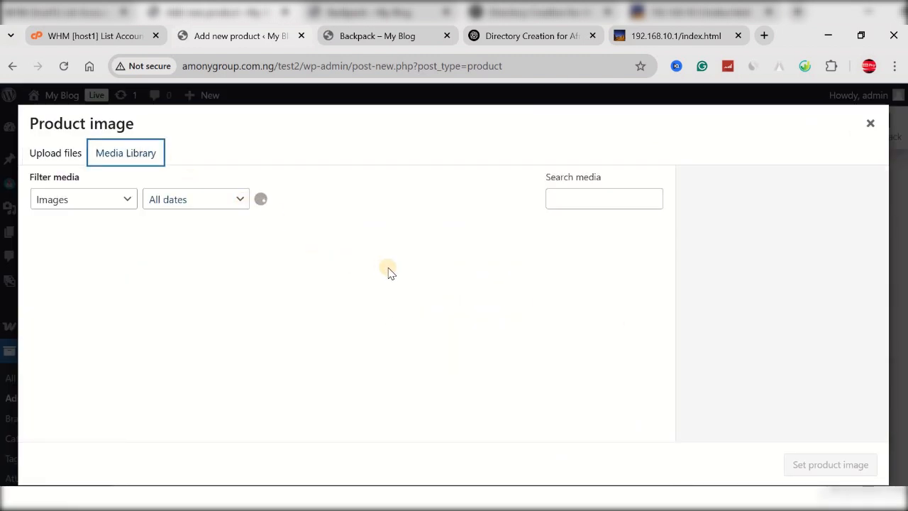
left_click(510, 282)
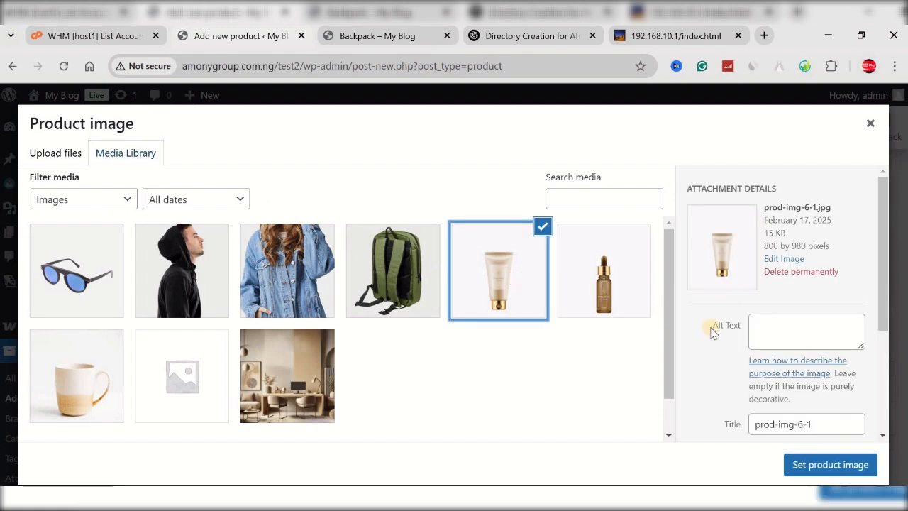
left_click(816, 465)
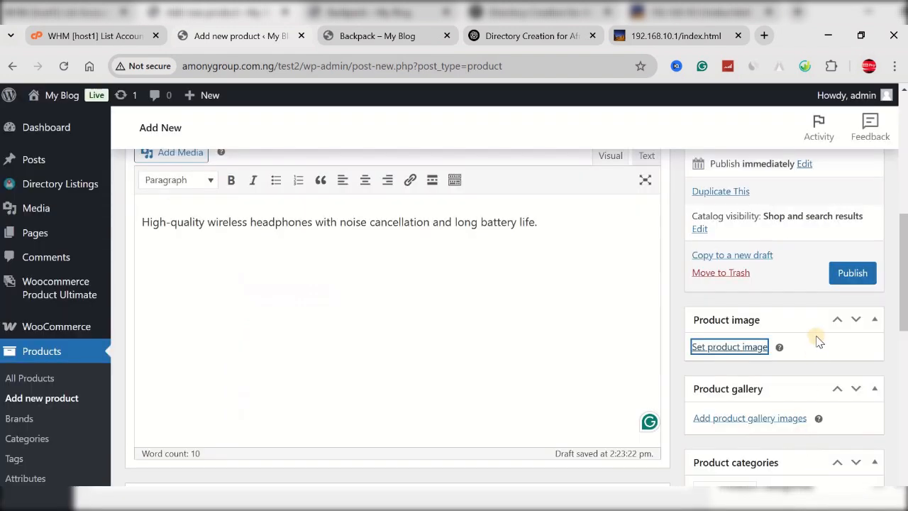
Publish the Body Cream product and look over its published product page in the editor.
left_click(848, 274)
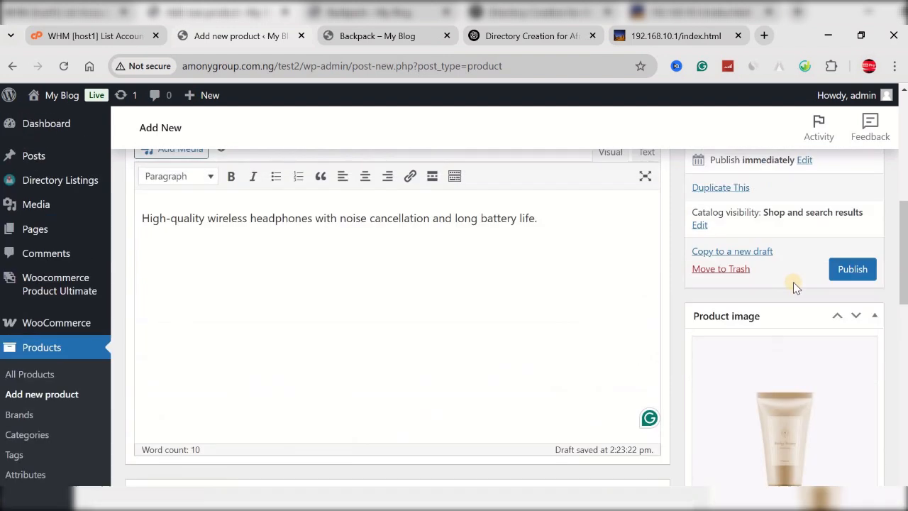
left_click(849, 274)
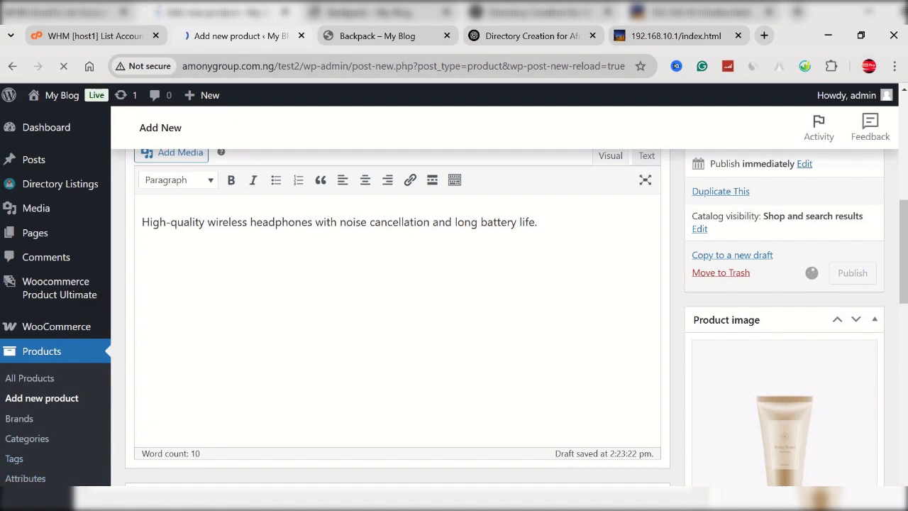
scroll(361, 305, "down", 4)
scroll(362, 304, "up", 1)
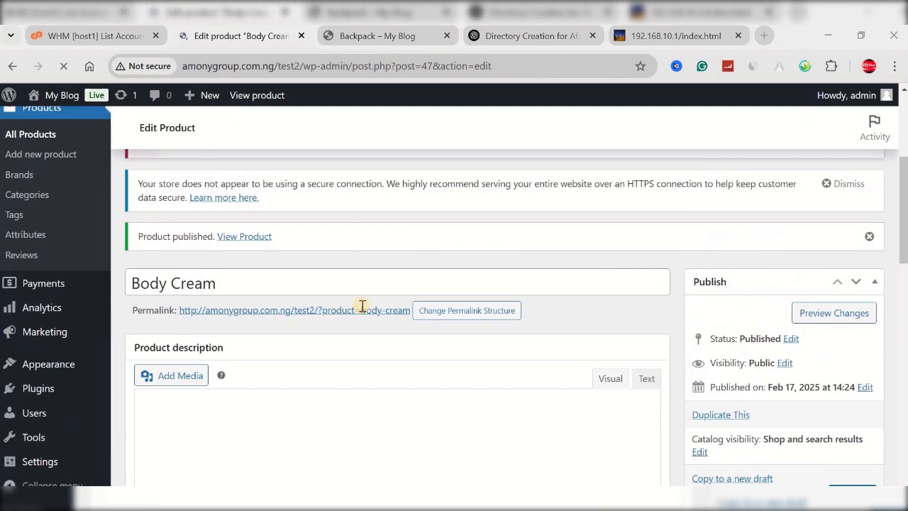
scroll(361, 305, "up", 1)
scroll(362, 305, "down", 3)
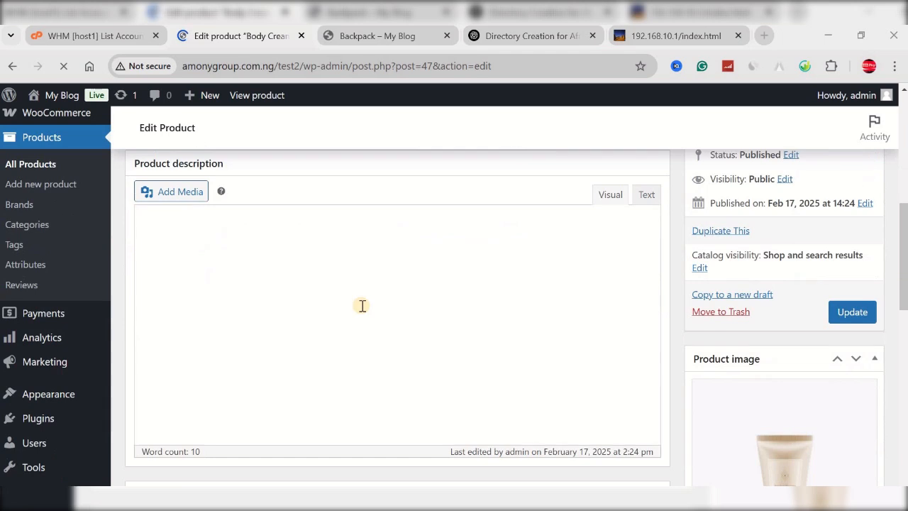
scroll(361, 305, "up", 2)
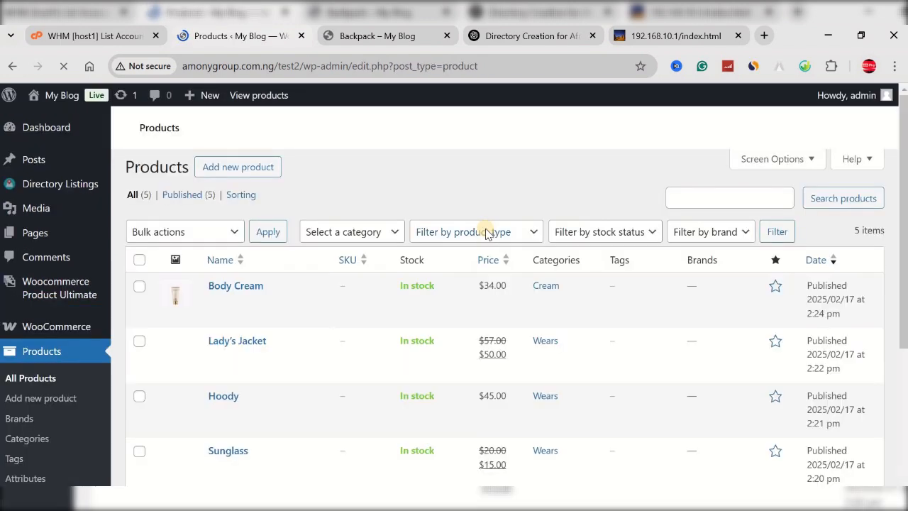
Review the published products and their prices and categories in the full product list.
scroll(487, 233, "down", 3)
scroll(357, 257, "up", 1)
scroll(248, 214, "up", 5)
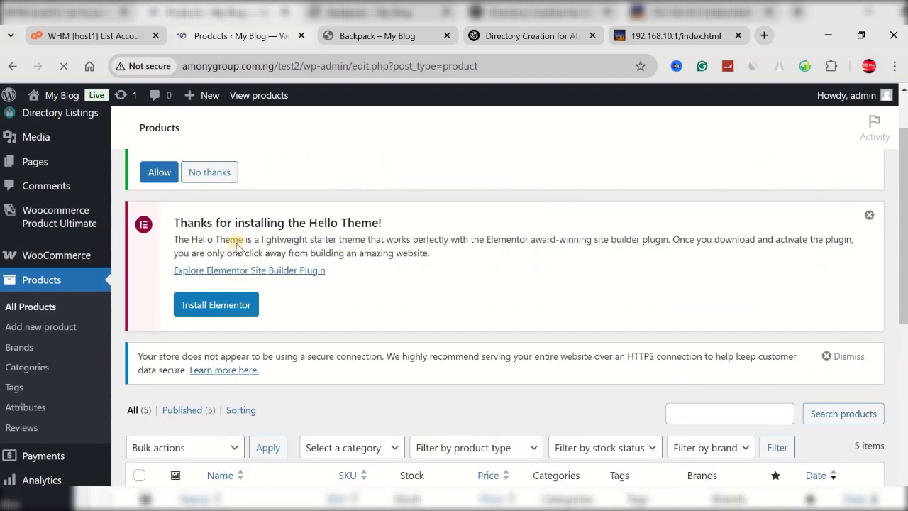
scroll(237, 233, "down", 5)
scroll(237, 266, "up", 1)
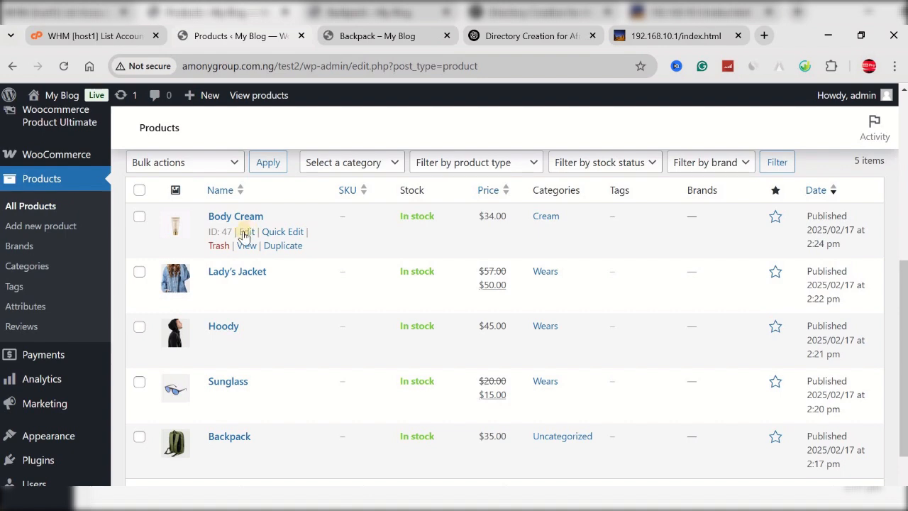
Examine the Quick Edit settings of the Body Cream and close them without saving.
left_click(275, 232)
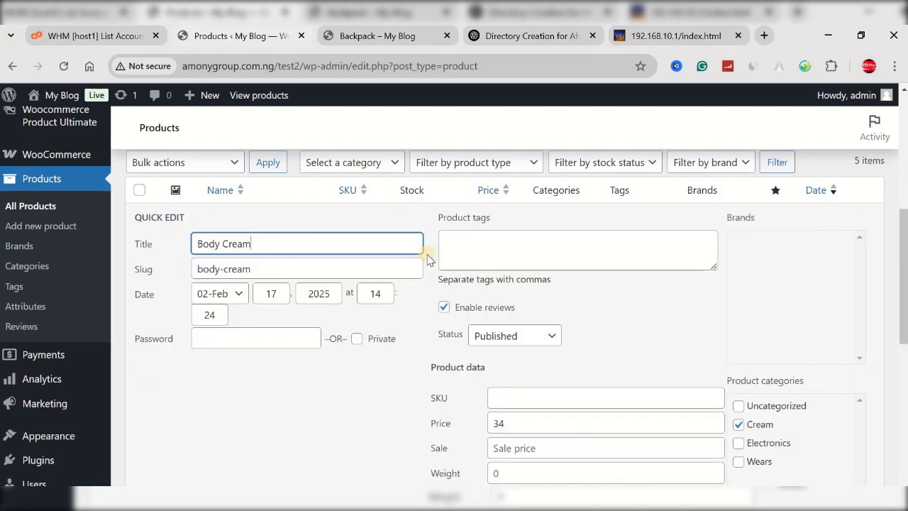
scroll(478, 304, "down", 1)
scroll(510, 354, "down", 1)
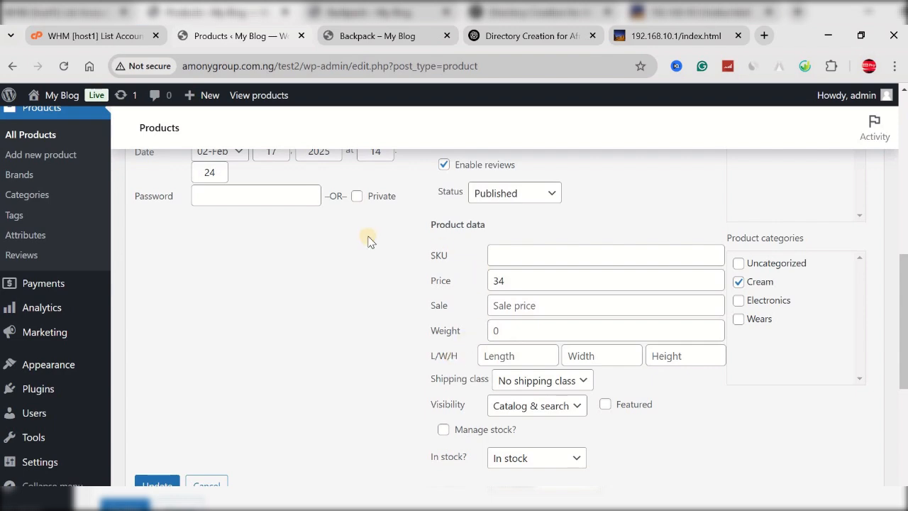
scroll(324, 298, "up", 1)
scroll(426, 333, "down", 2)
scroll(525, 401, "down", 2)
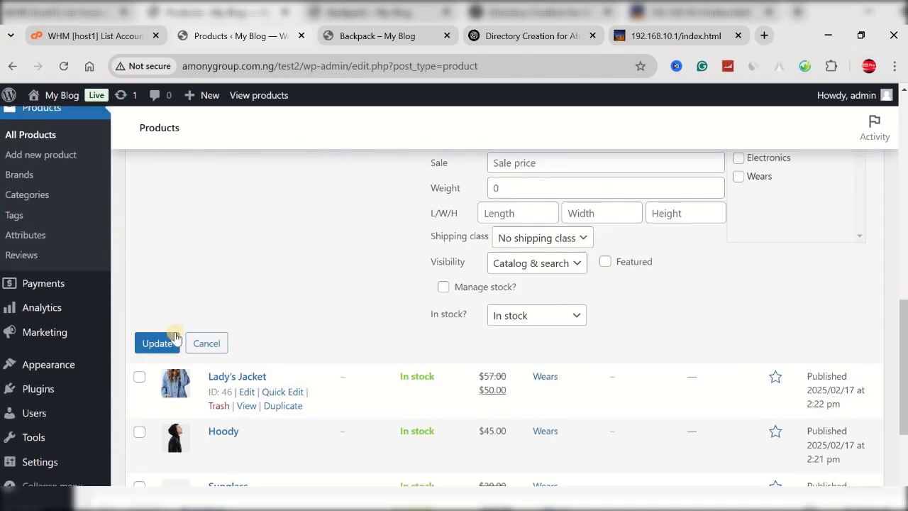
left_click(216, 343)
scroll(224, 339, "up", 2)
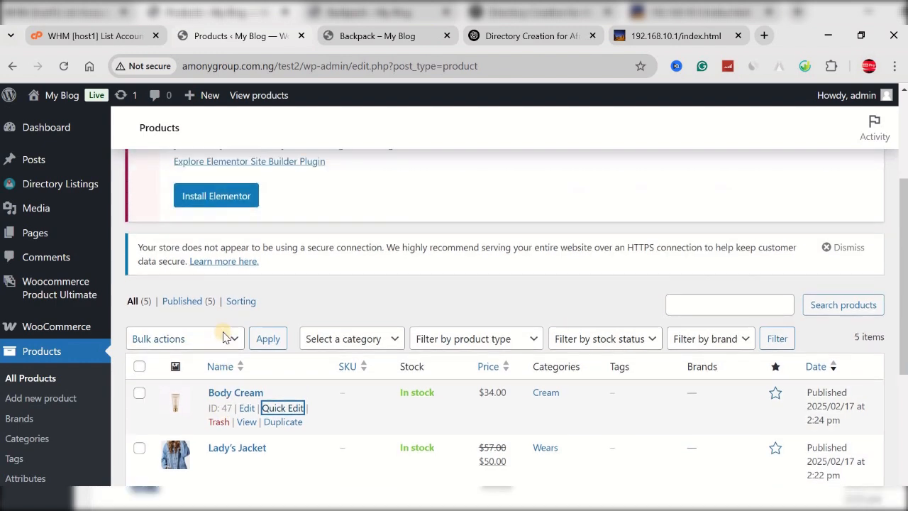
Open the list of all site pages and review the Cart, Checkout, My account and Shop pages.
scroll(118, 411, "down", 3)
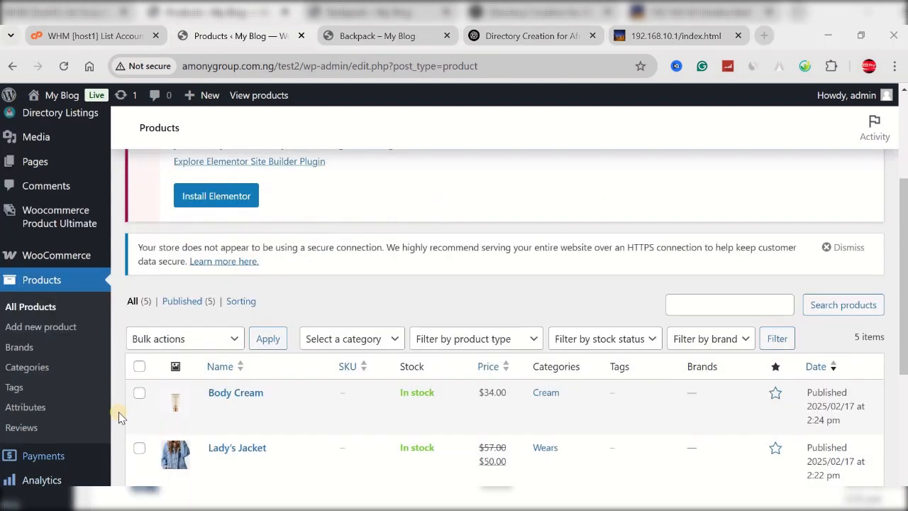
scroll(117, 412, "up", 4)
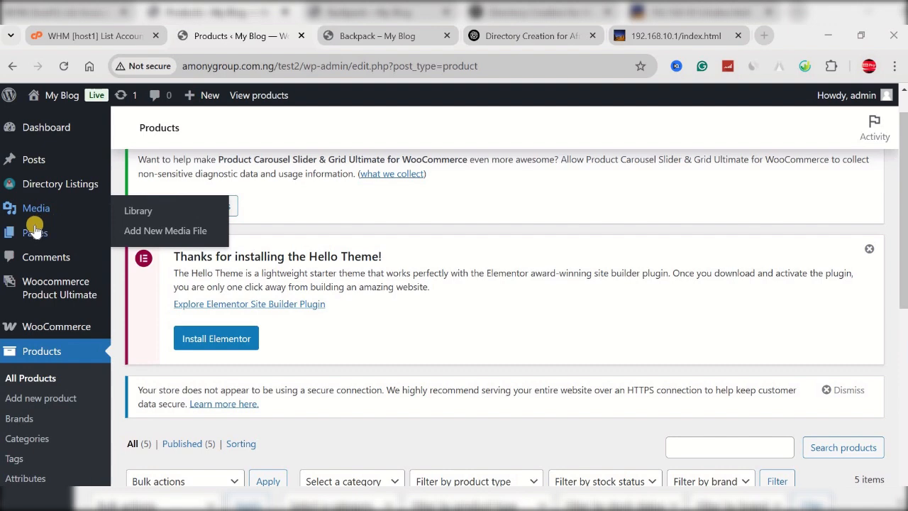
left_click(31, 237)
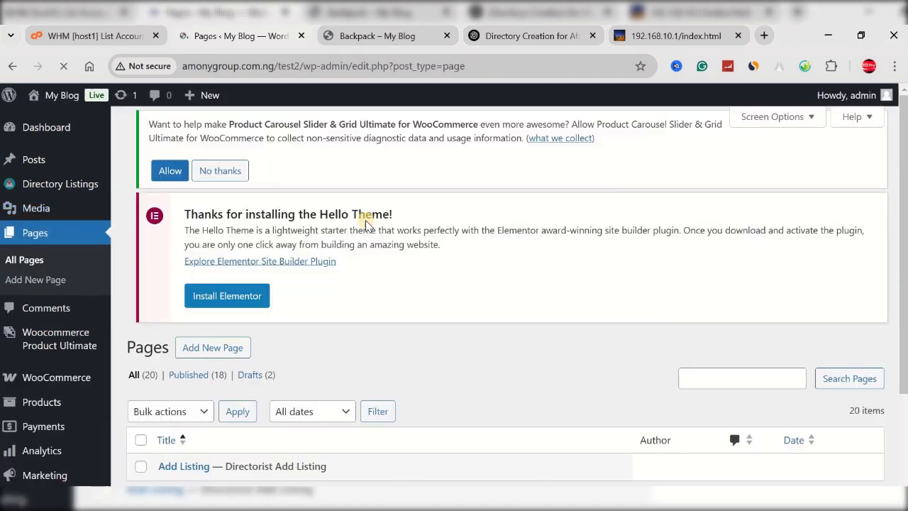
scroll(366, 223, "down", 3)
scroll(365, 226, "down", 1)
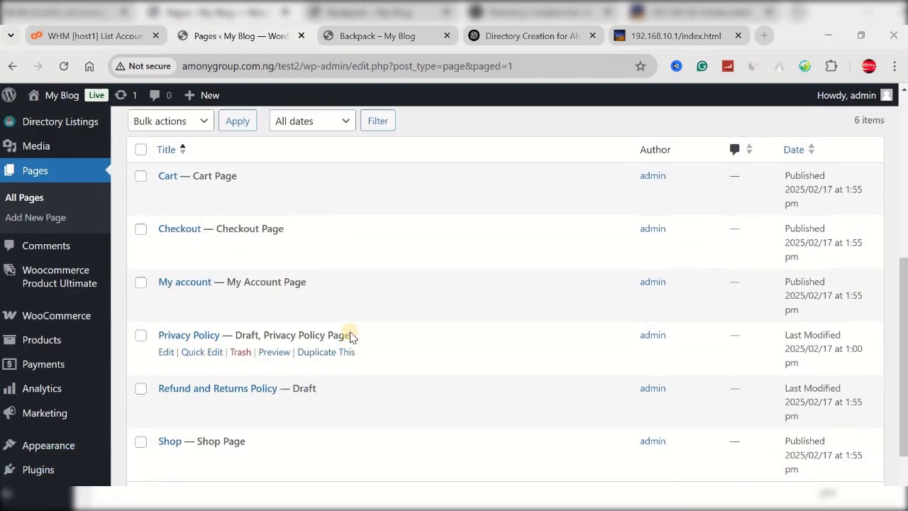
scroll(348, 312, "up", 1)
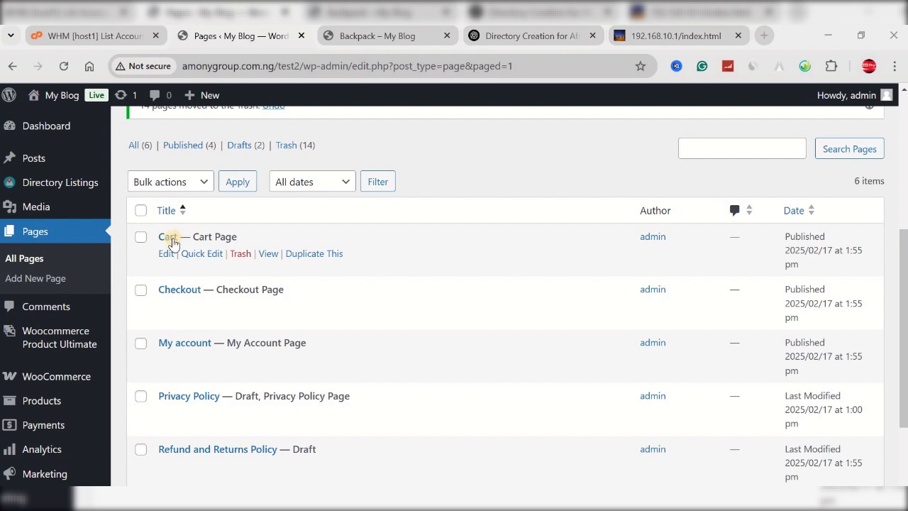
scroll(213, 287, "down", 1)
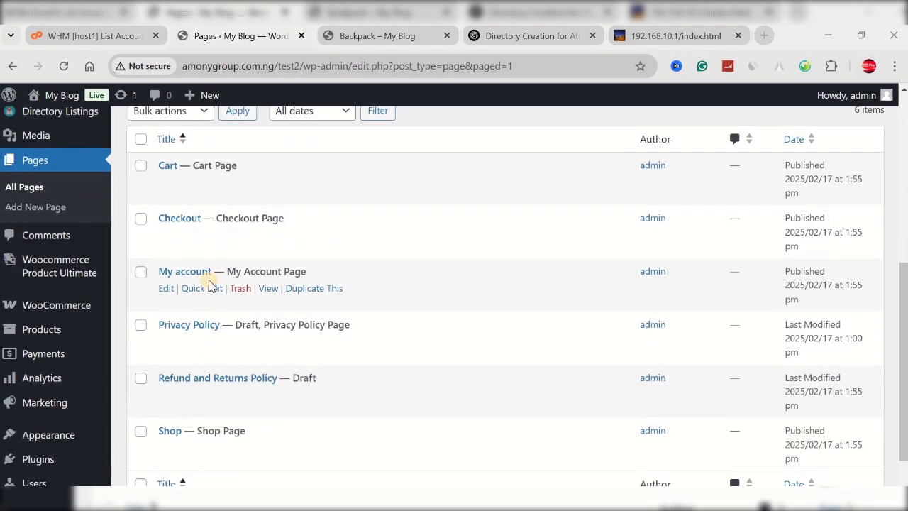
scroll(223, 284, "down", 1)
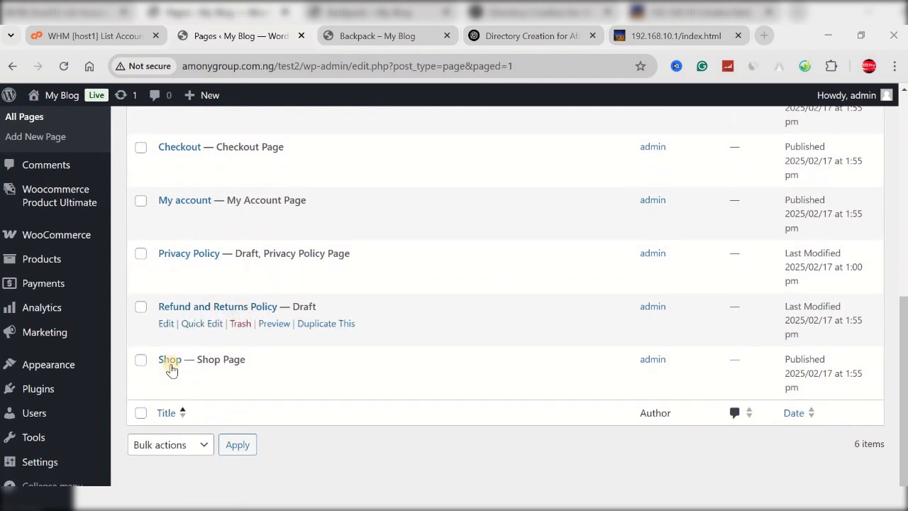
scroll(200, 362, "up", 1)
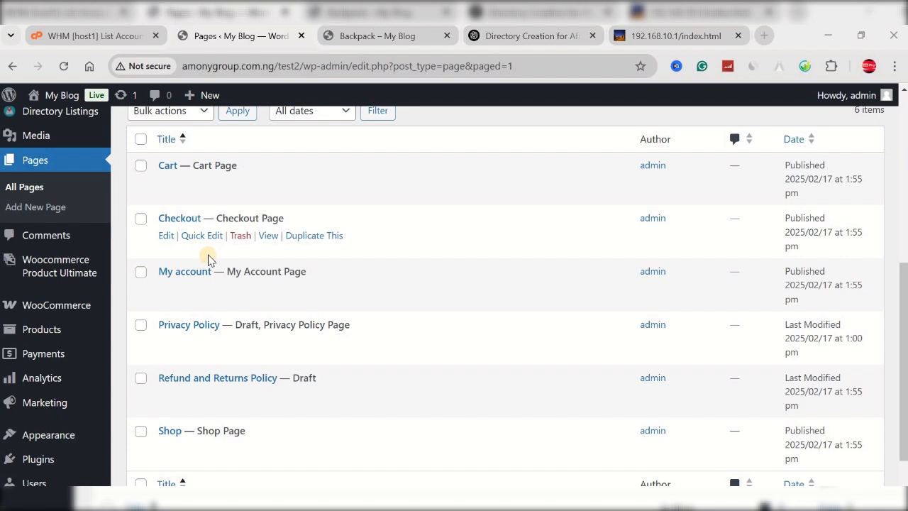
scroll(195, 287, "down", 1)
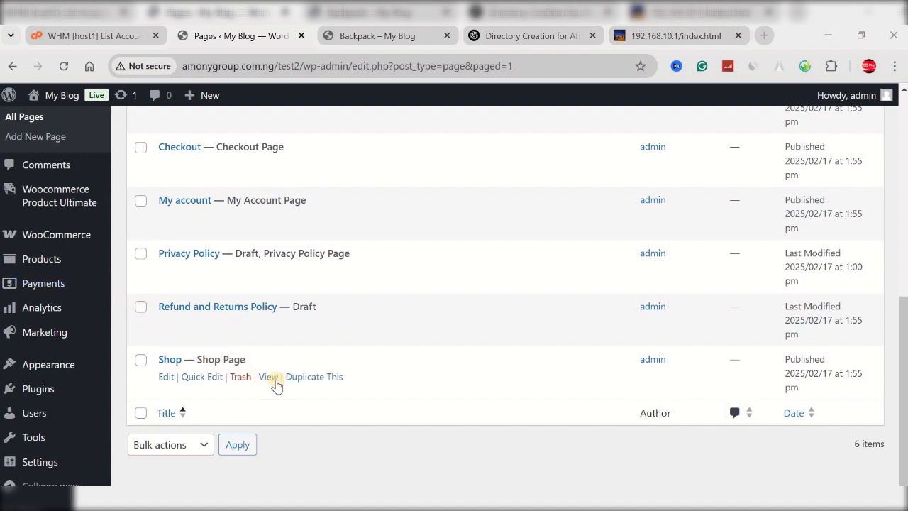
View the Shop page in a new browser tab and look through the products it lists.
right_click(270, 378)
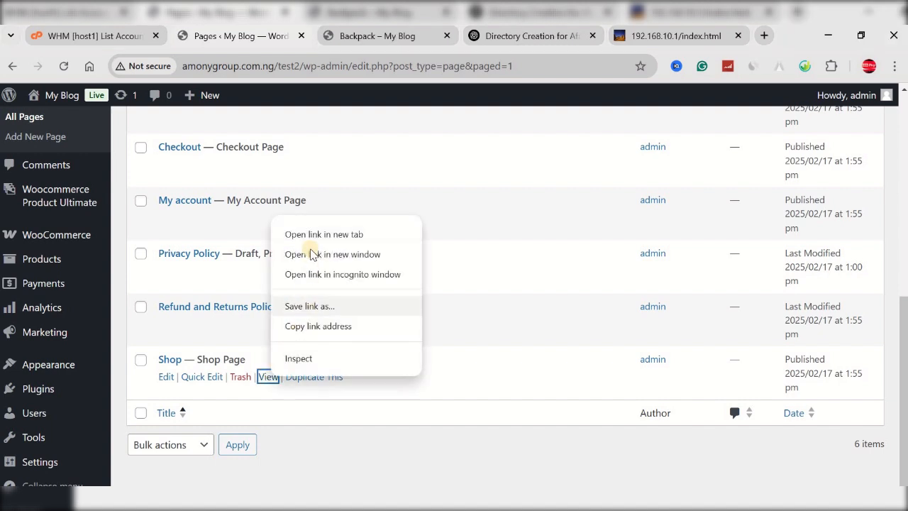
left_click(297, 179)
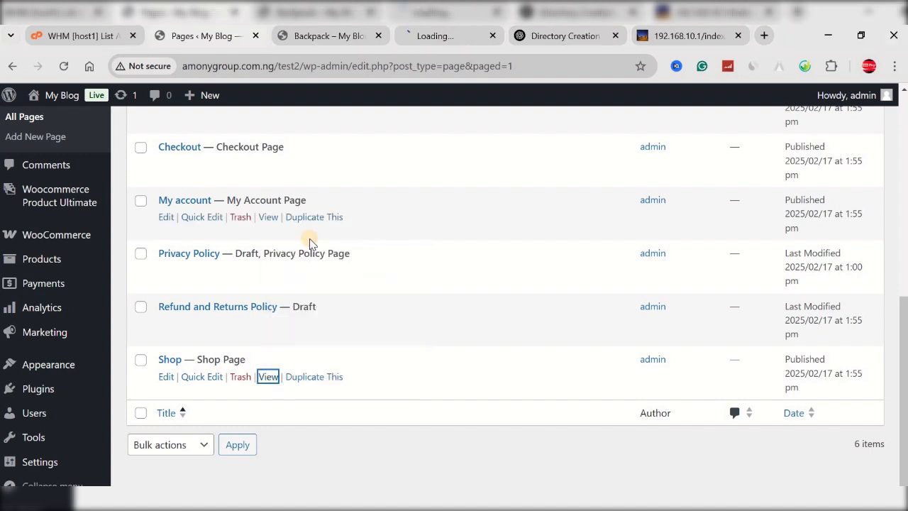
left_click(432, 40)
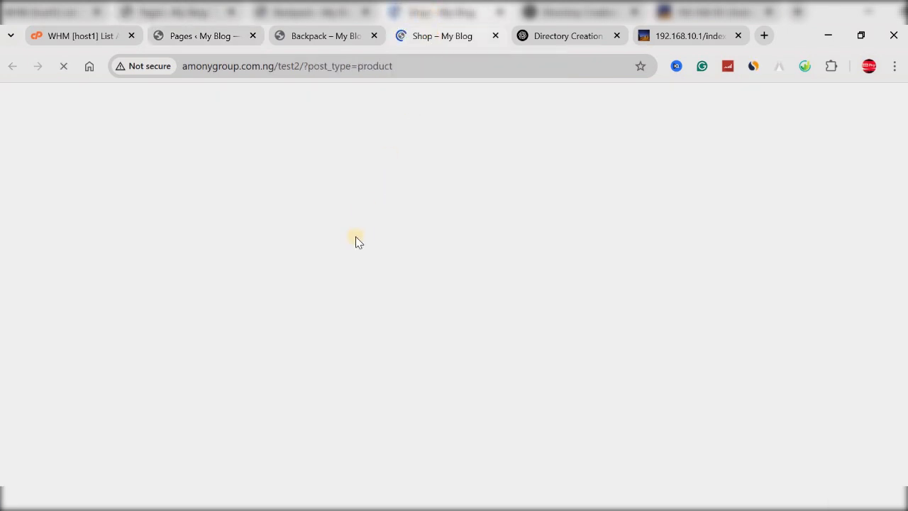
scroll(339, 316, "down", 3)
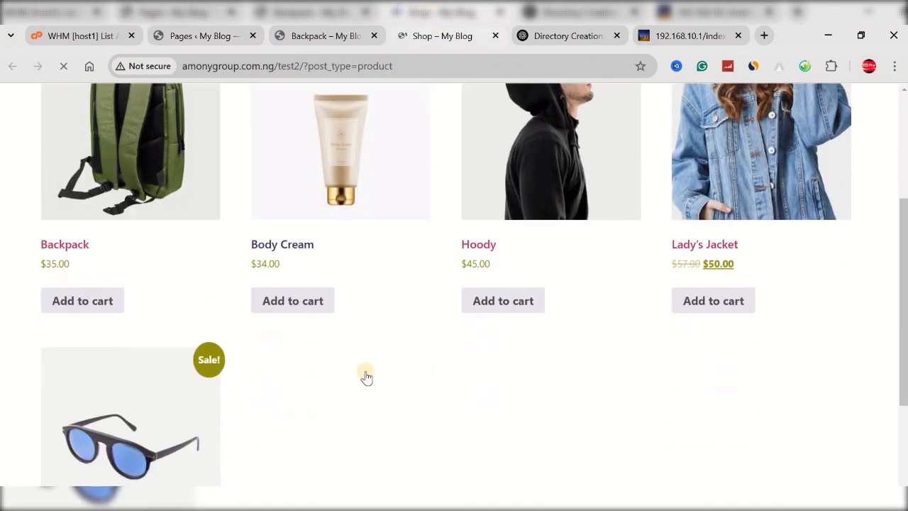
scroll(365, 377, "up", 2)
scroll(366, 374, "down", 1)
scroll(365, 371, "up", 3)
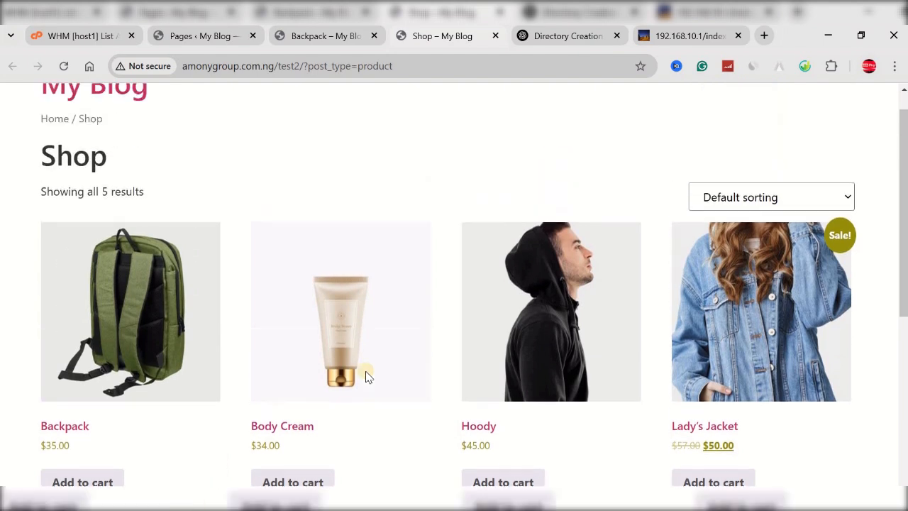
scroll(364, 365, "down", 3)
scroll(366, 365, "down", 1)
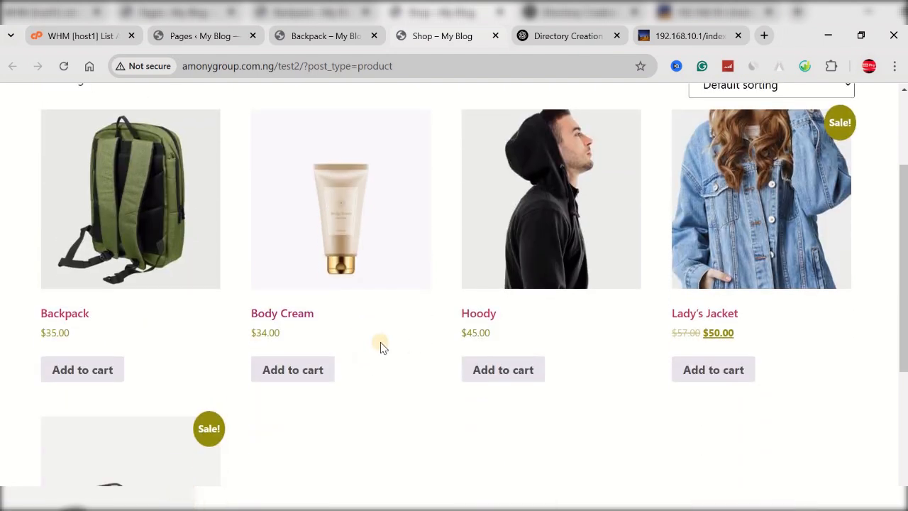
Add the Body Cream to the cart, and proceed from the cart to the checkout's billing details form.
left_click(294, 379)
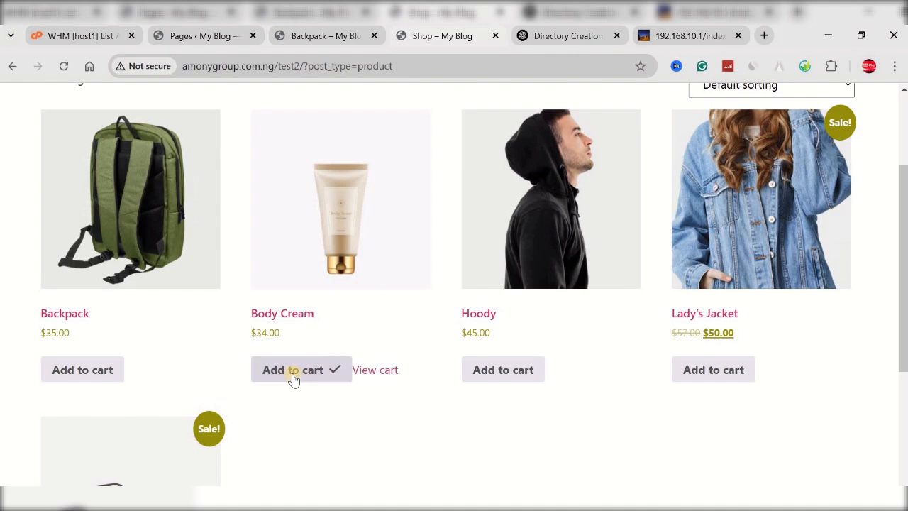
left_click(369, 373)
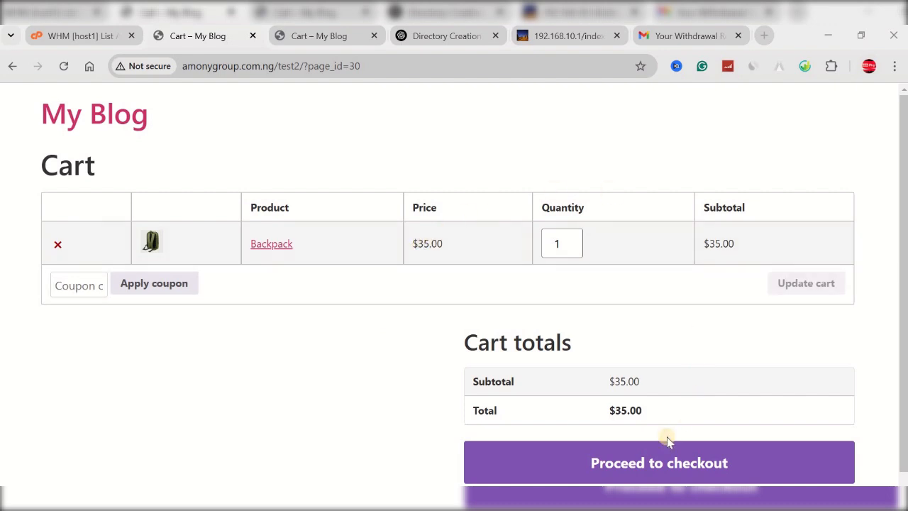
left_click(639, 468)
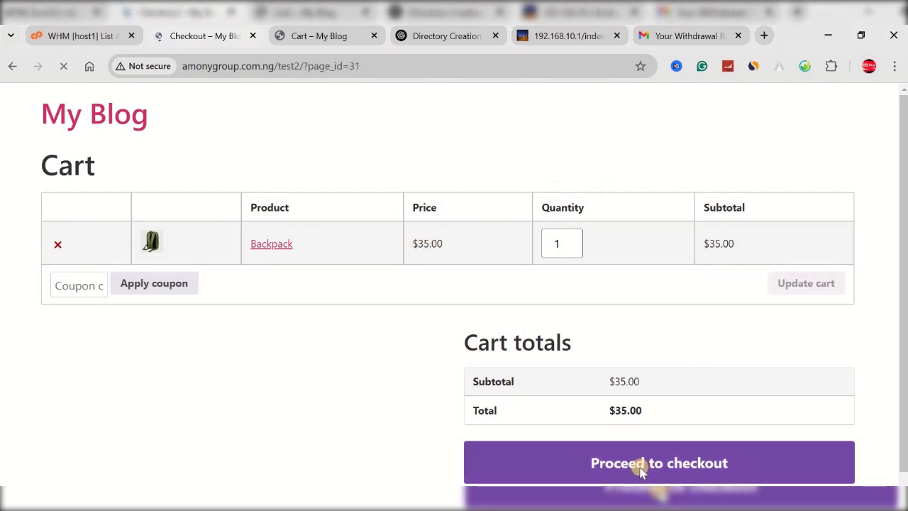
scroll(455, 361, "down", 1)
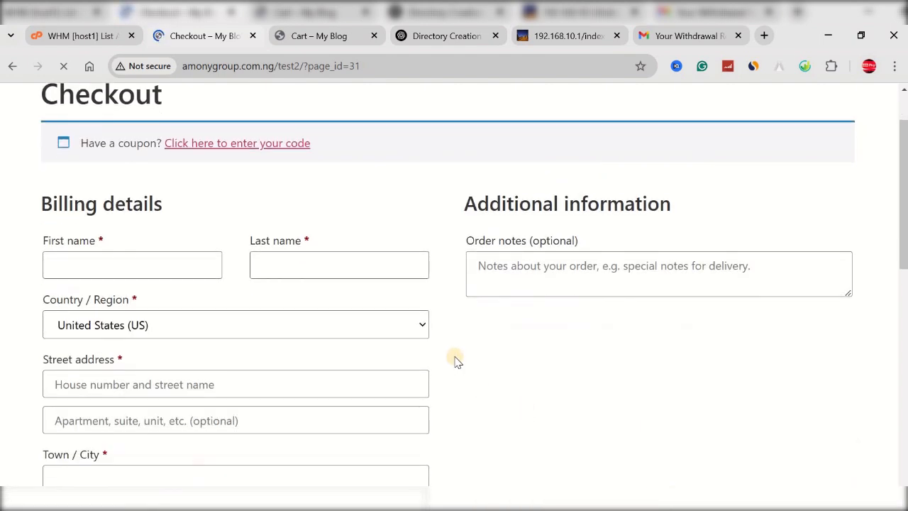
scroll(456, 361, "up", 1)
scroll(456, 361, "down", 1)
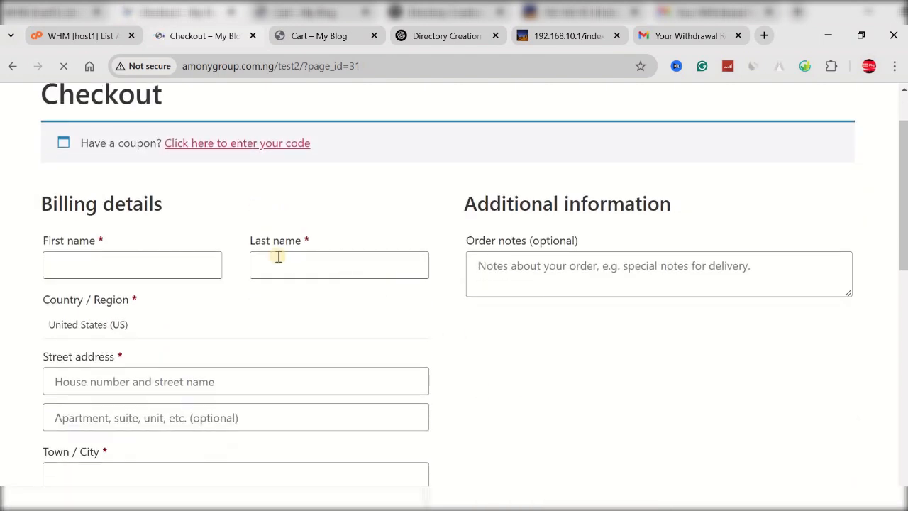
Examine the checkout page's billing fields, order summary and Credit/Debit Cards payment section.
scroll(310, 256, "down", 3)
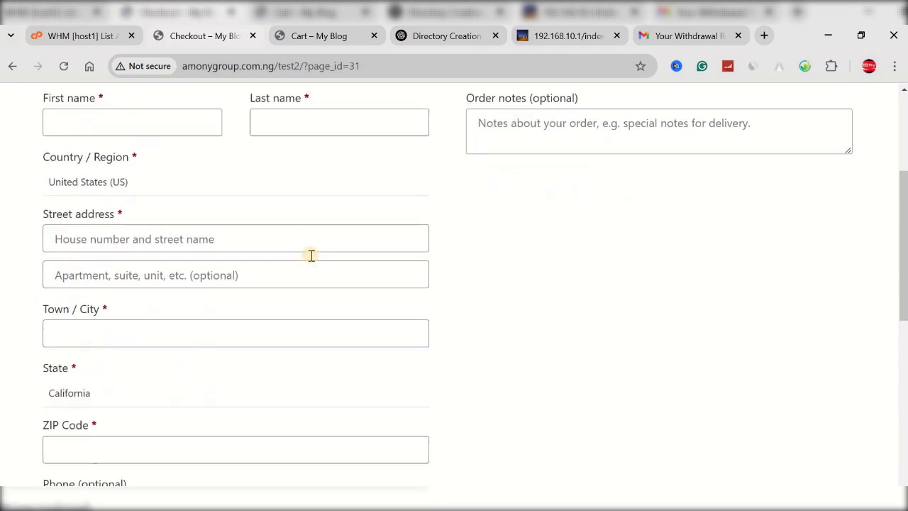
scroll(310, 255, "down", 5)
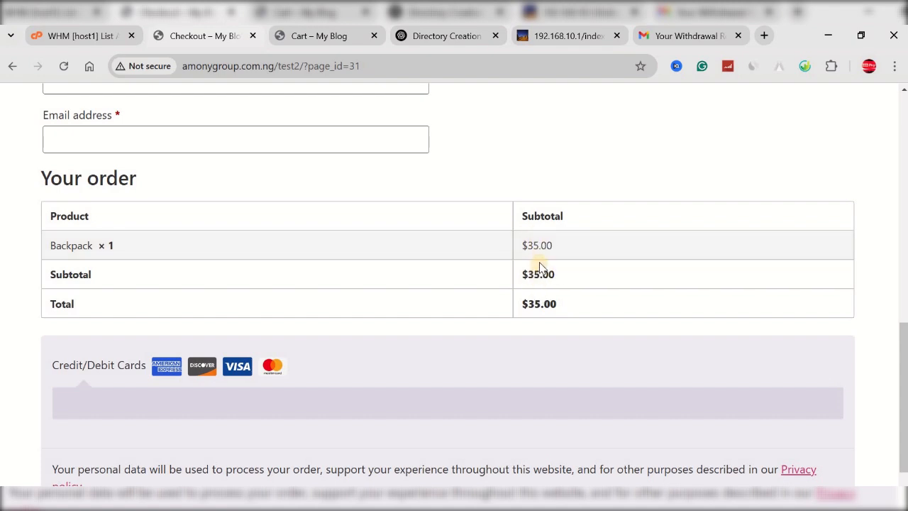
scroll(541, 255, "down", 1)
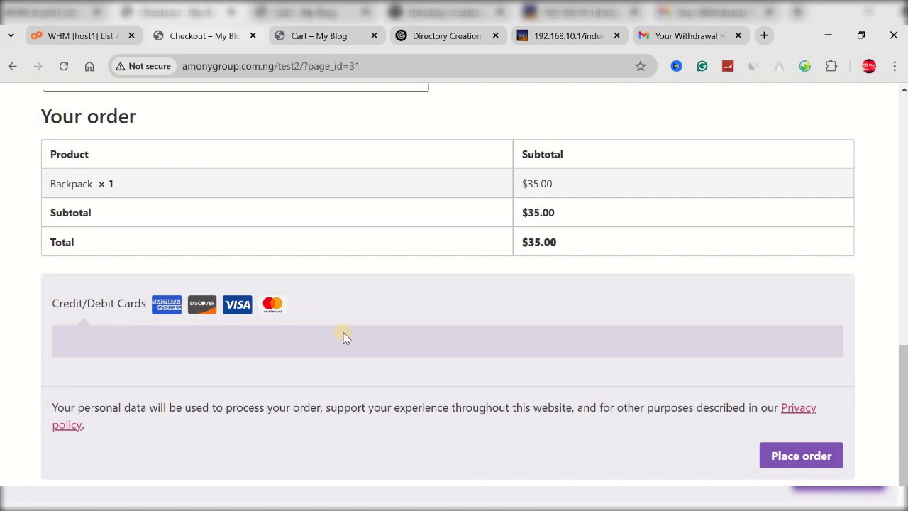
scroll(346, 333, "up", 2)
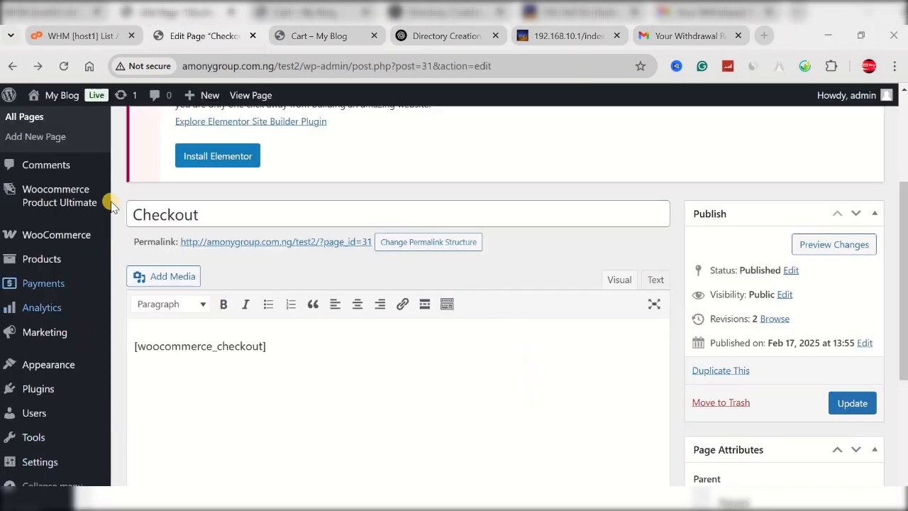
Search the plugins available to add for "stripe" and review the WooCommerce Stripe payment plugins.
scroll(110, 206, "down", 2)
scroll(92, 270, "down", 2)
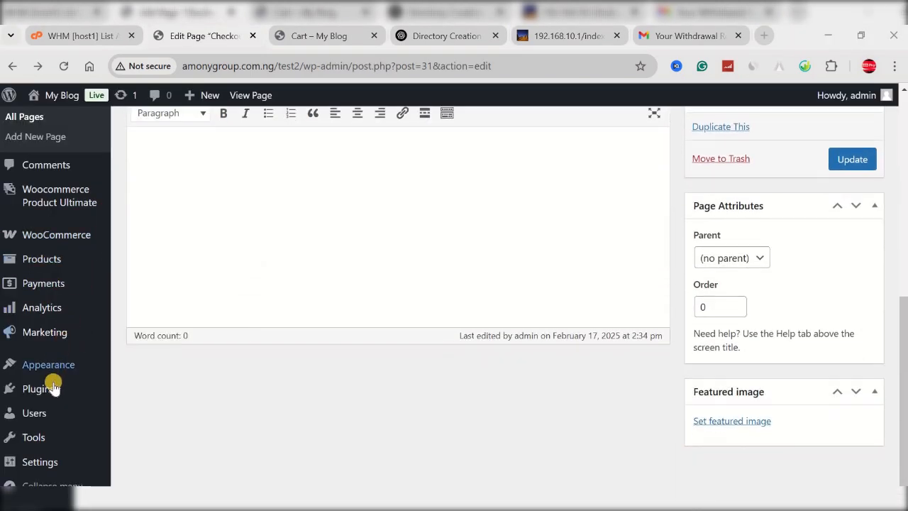
mouse_move(67, 387)
left_click(145, 413)
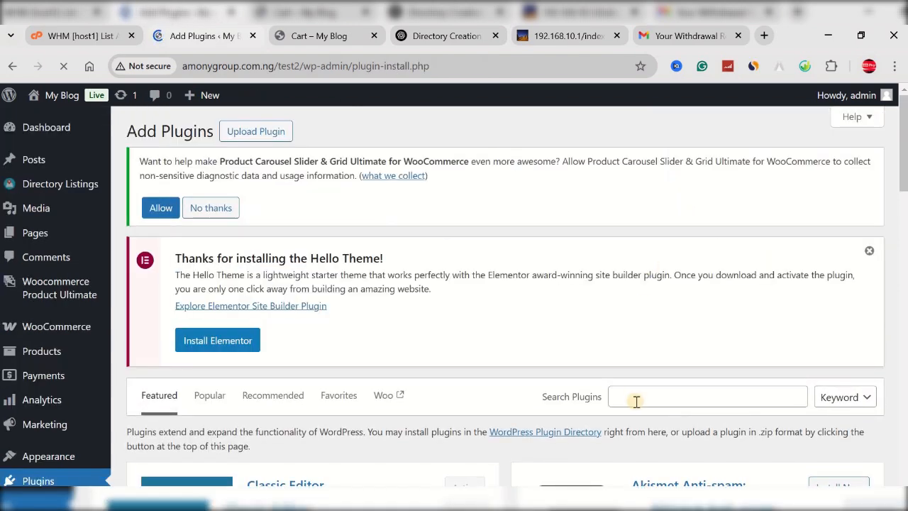
left_click(636, 400)
type("str")
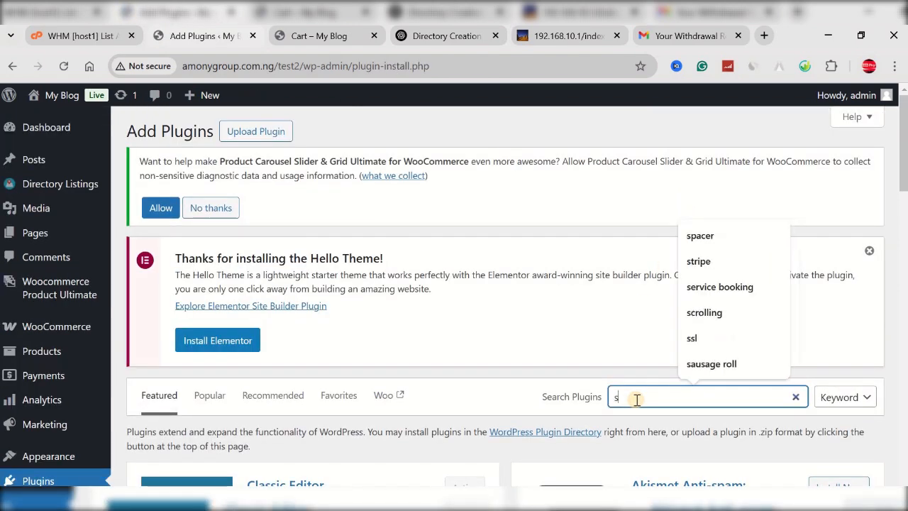
type("ipe")
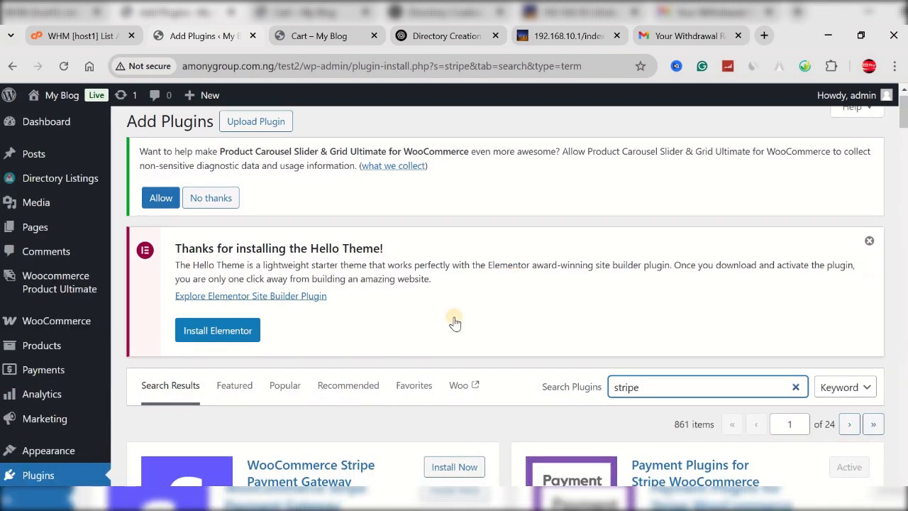
scroll(456, 308, "down", 4)
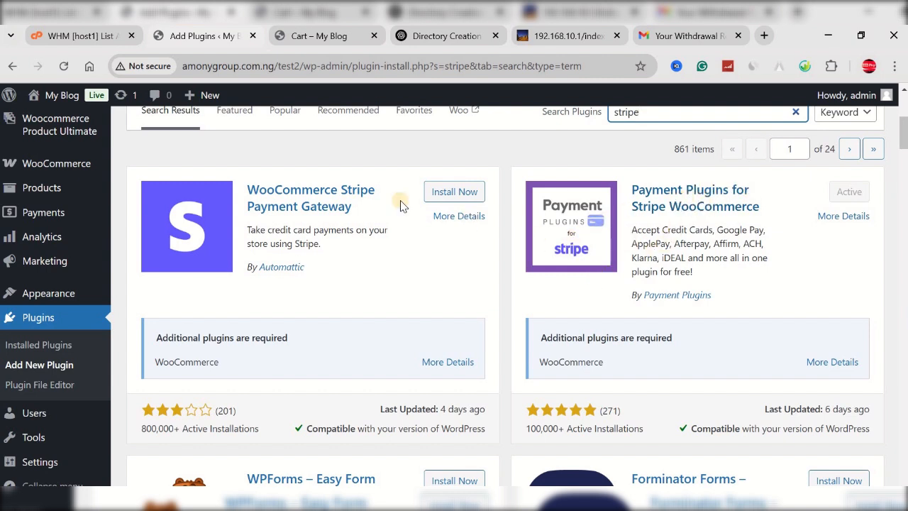
Open the WooCommerce payment settings and look through the installed payment methods.
mouse_move(82, 166)
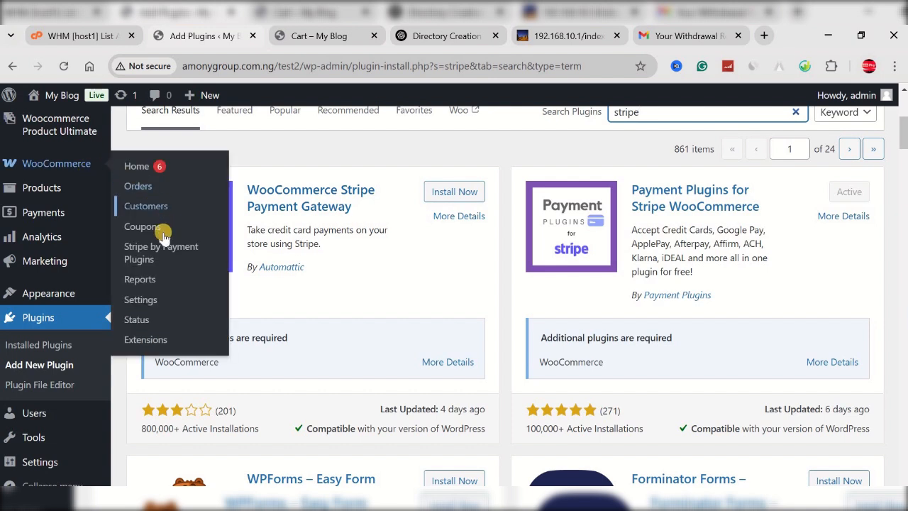
left_click(144, 300)
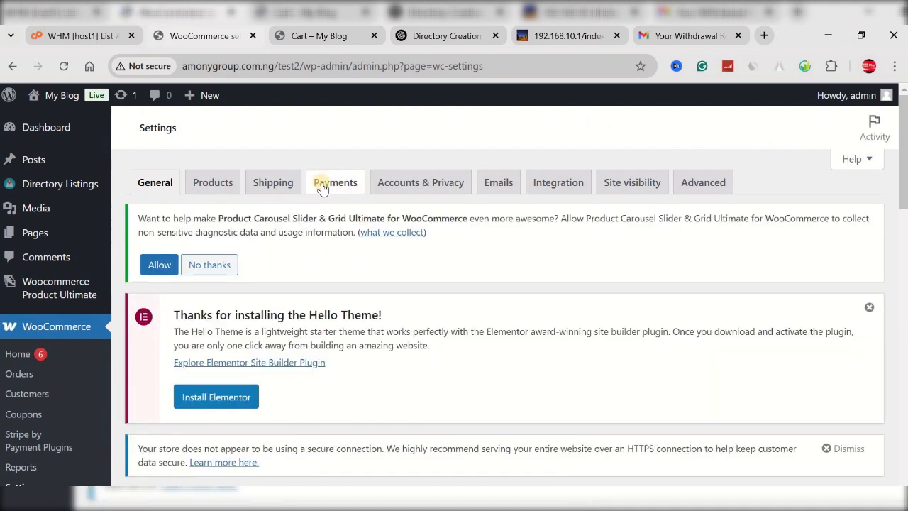
left_click(321, 185)
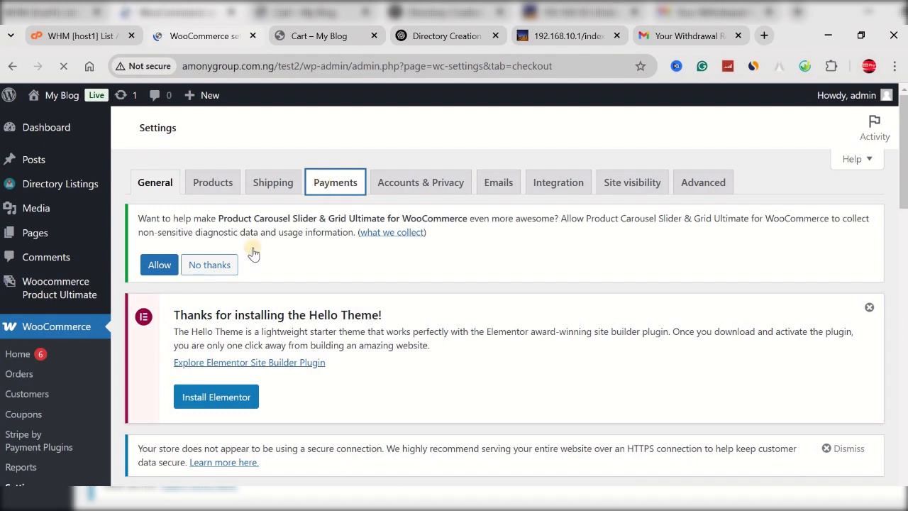
scroll(324, 339, "down", 8)
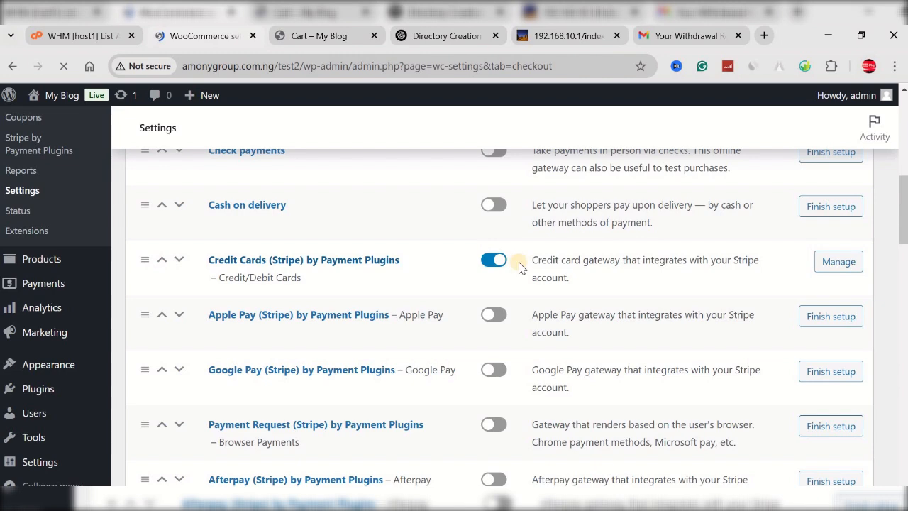
scroll(447, 298, "down", 1)
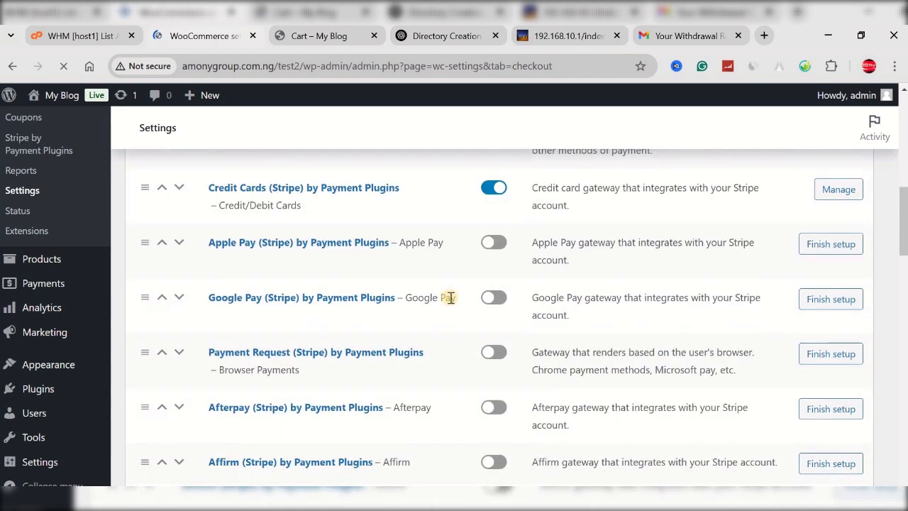
scroll(445, 301, "down", 2)
scroll(415, 348, "down", 3)
scroll(408, 380, "down", 2)
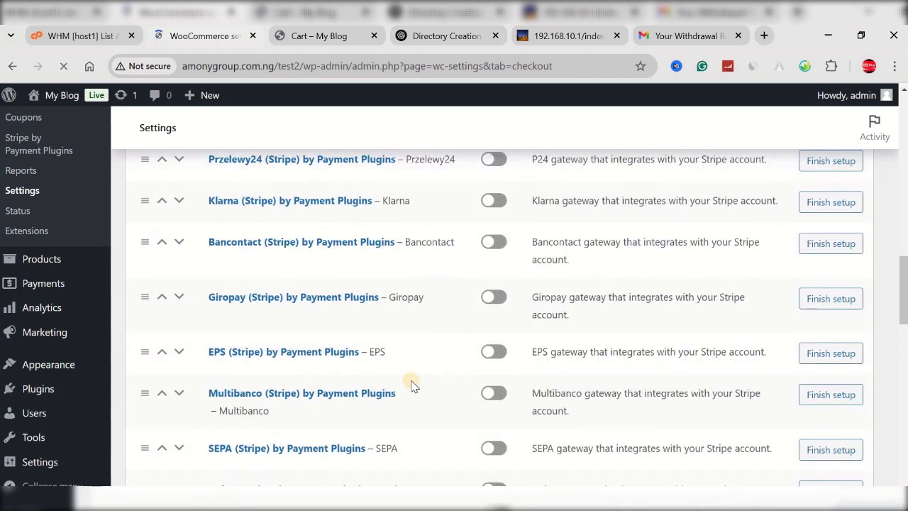
scroll(409, 380, "up", 9)
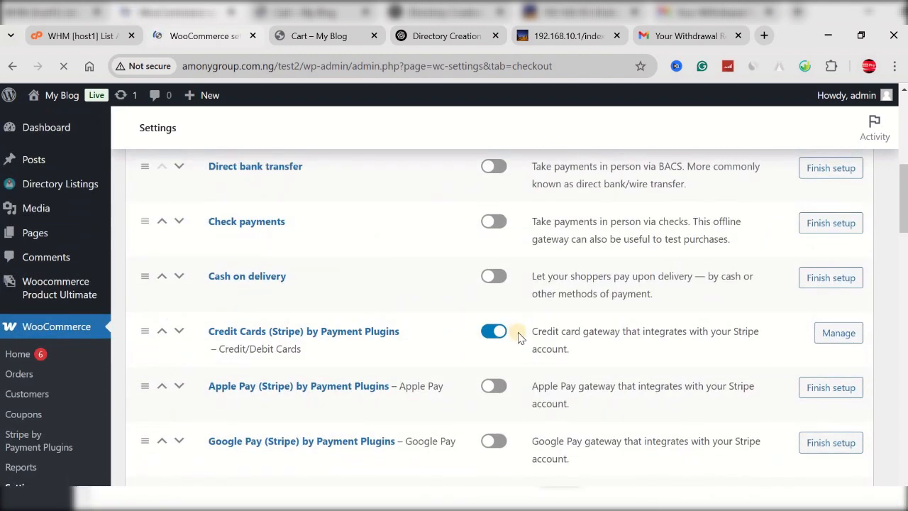
Enable the Direct bank transfer, Check payments and Cash on delivery payment methods.
scroll(505, 333, "up", 1)
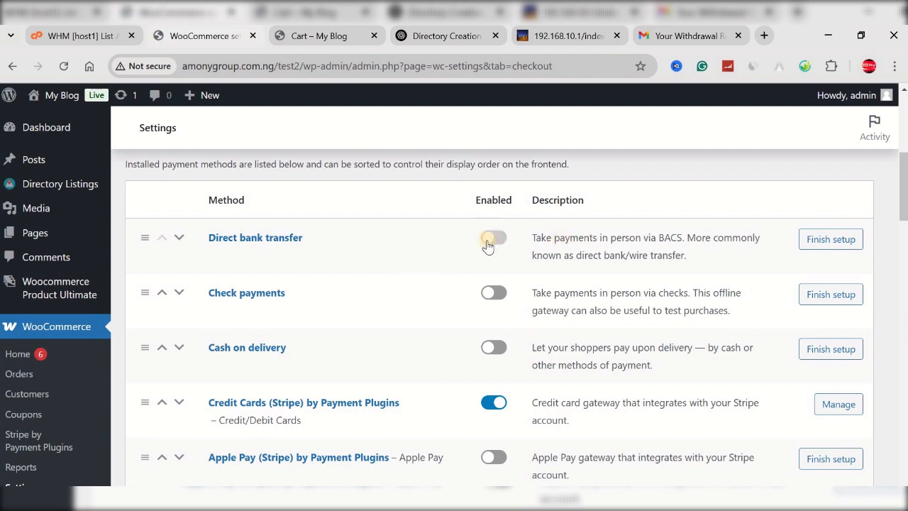
left_click(491, 294)
left_click(492, 352)
left_click(498, 291)
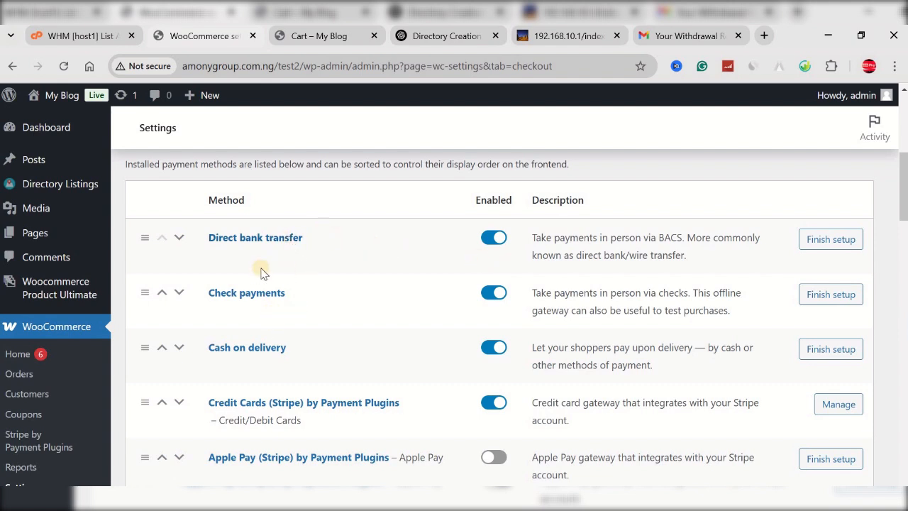
Open the management page of the Credit Cards (Stripe) by Payment Plugins method and examine its general settings.
scroll(299, 343, "down", 1)
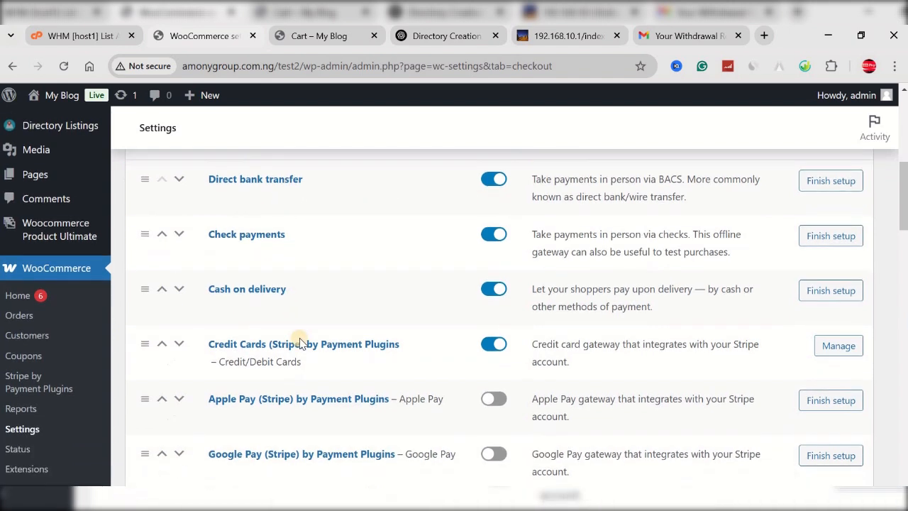
scroll(299, 343, "up", 1)
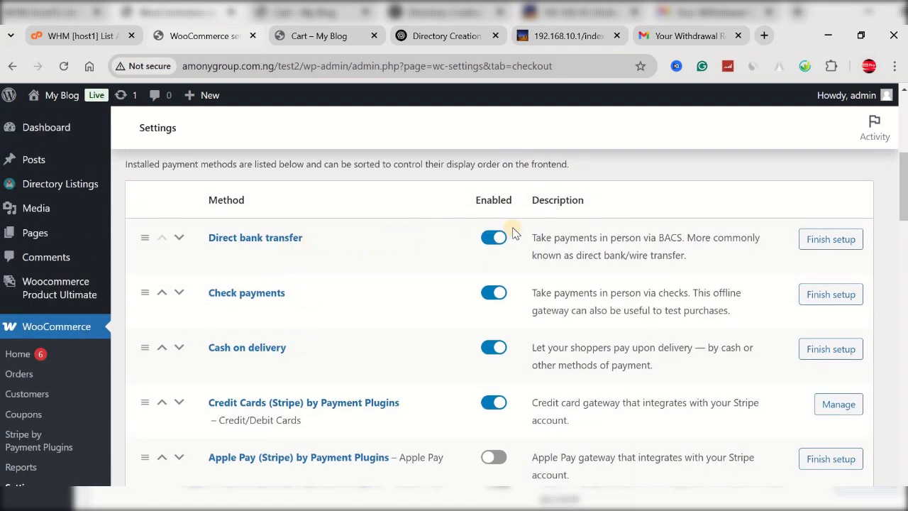
scroll(386, 253, "up", 1)
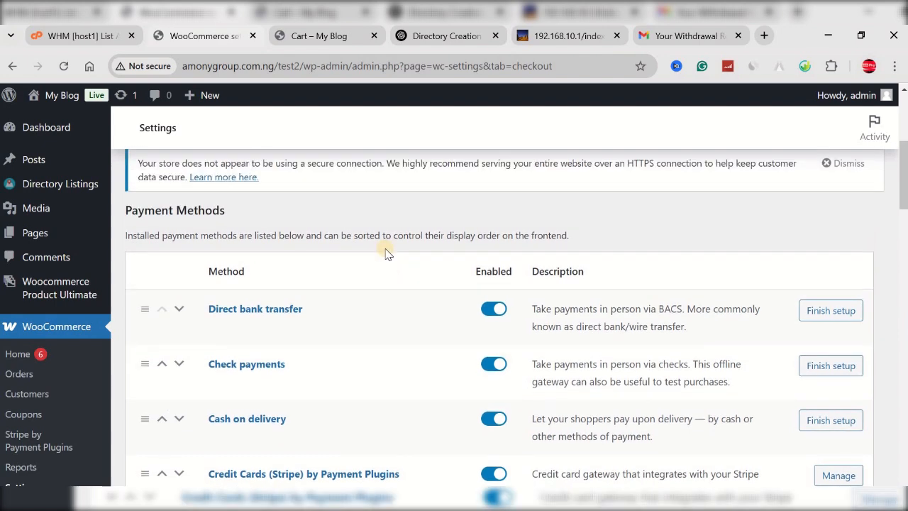
scroll(387, 253, "down", 2)
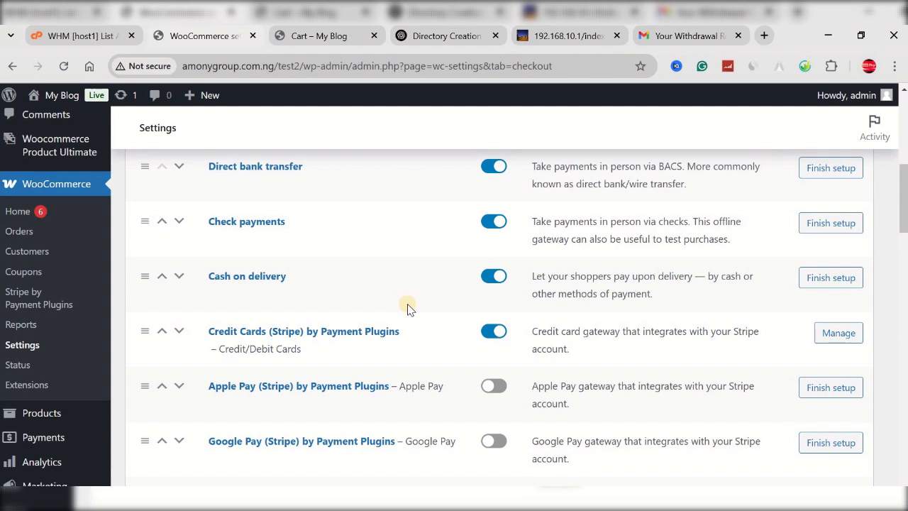
scroll(407, 307, "down", 1)
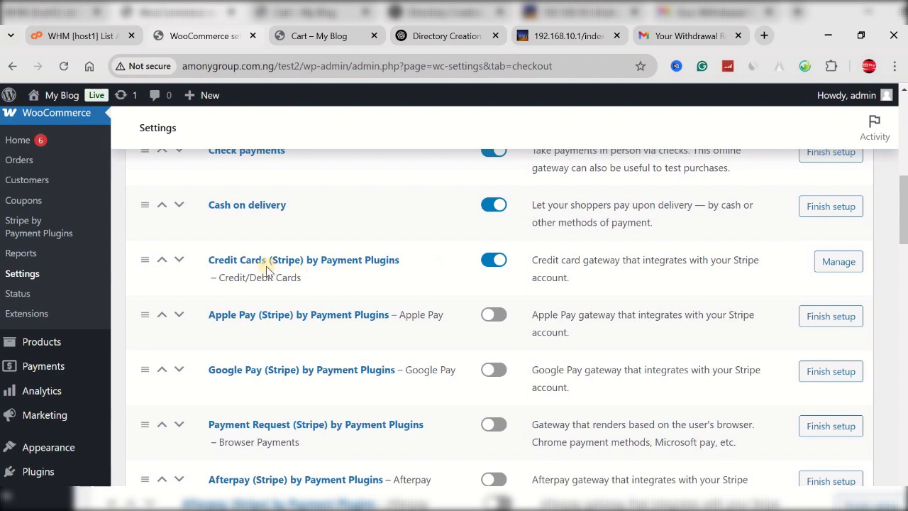
scroll(780, 344, "up", 1)
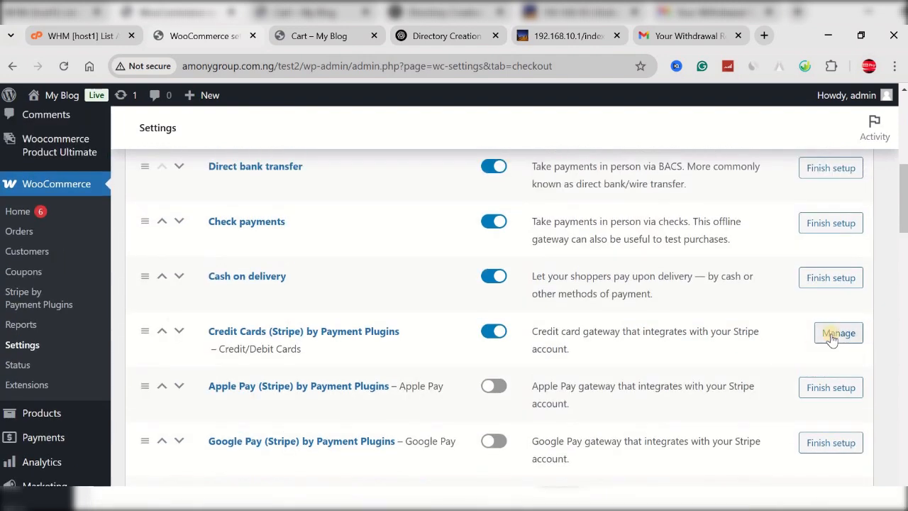
left_click(831, 340)
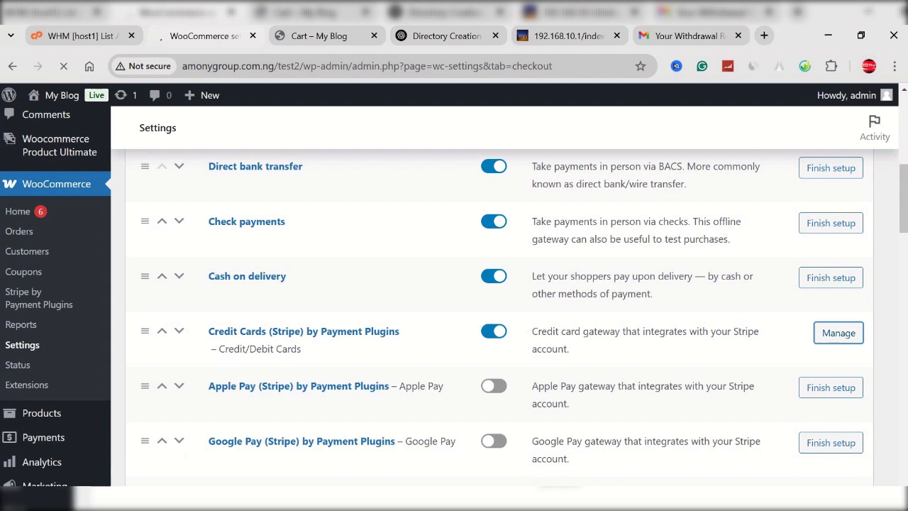
scroll(284, 337, "down", 2)
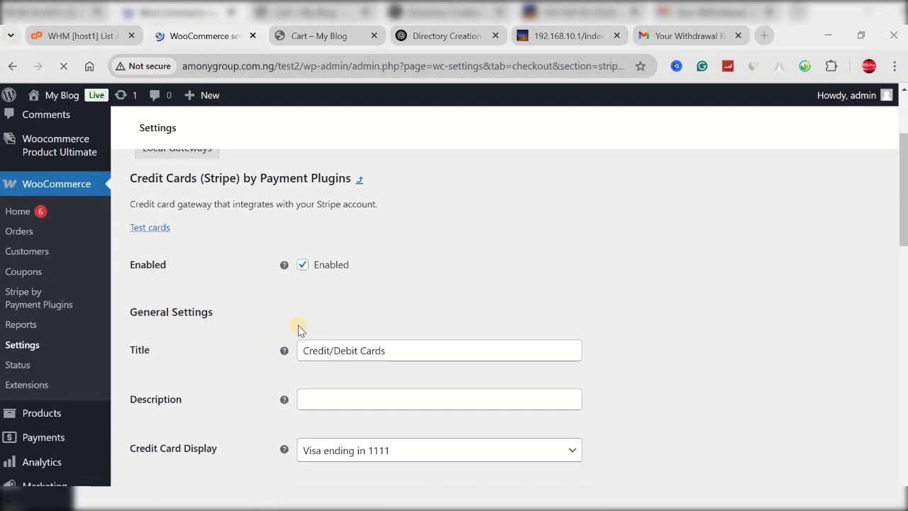
scroll(285, 291, "down", 4)
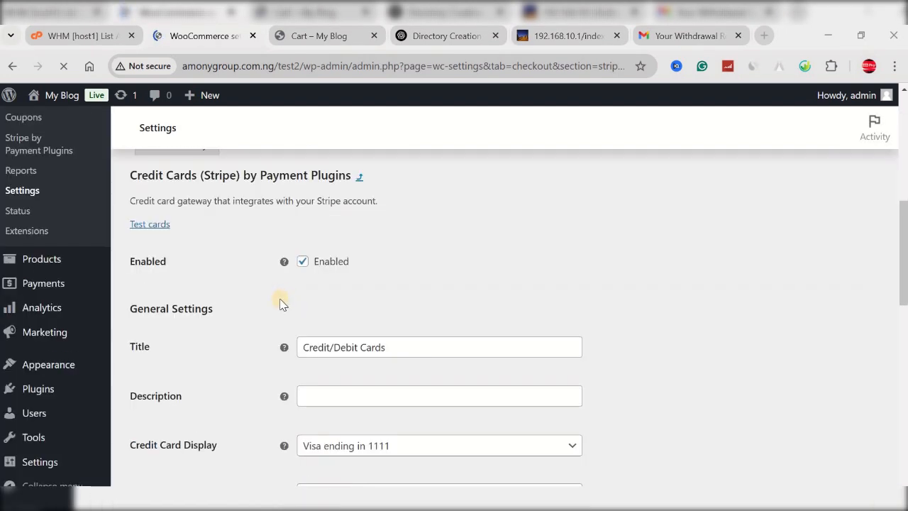
scroll(212, 291, "up", 1)
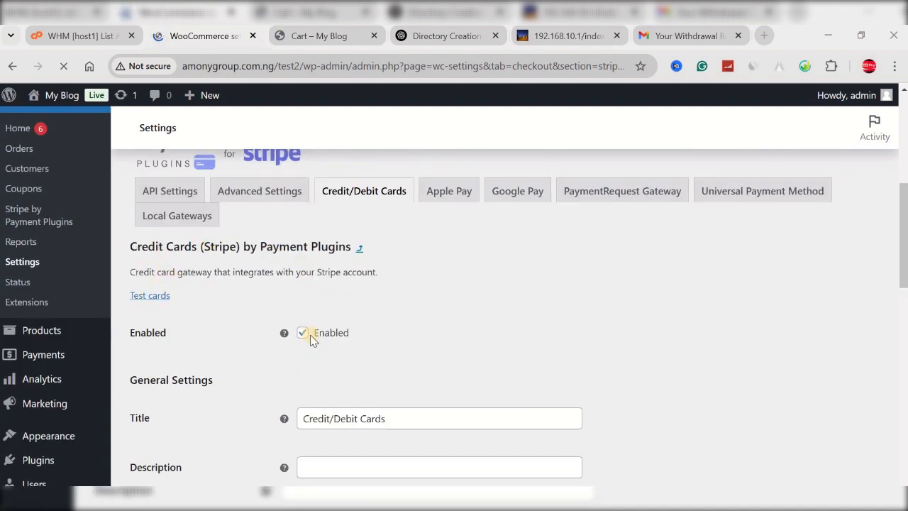
scroll(310, 332, "down", 3)
scroll(310, 332, "up", 4)
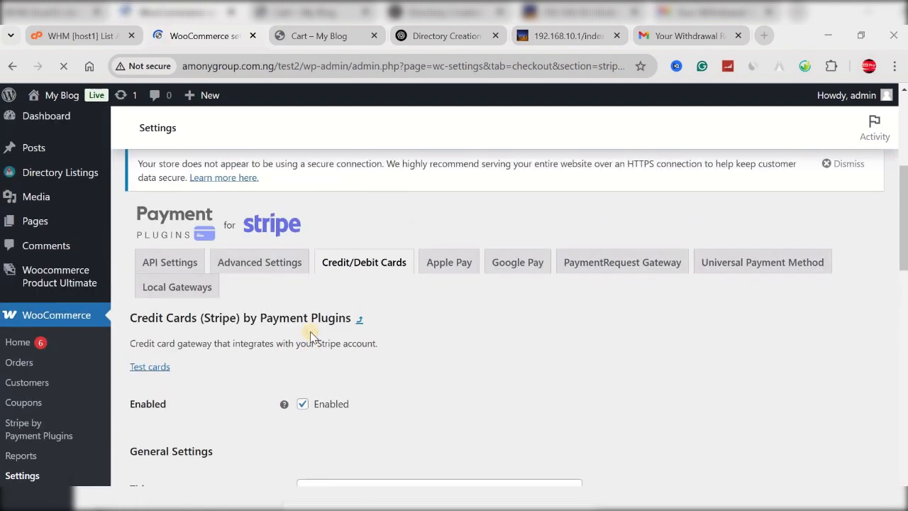
In the Stripe plugin's API settings, set the mode to Live and review the account connection and webhook options.
left_click(168, 266)
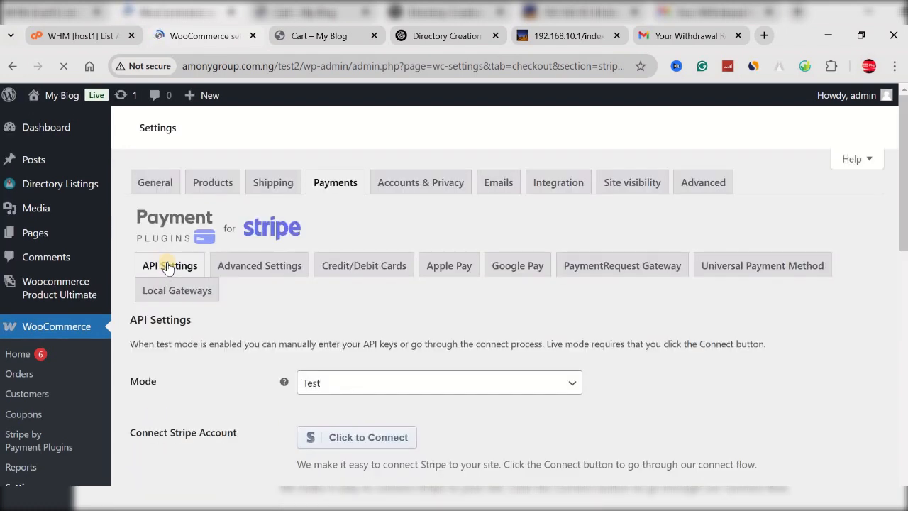
scroll(250, 252, "down", 2)
scroll(243, 269, "down", 3)
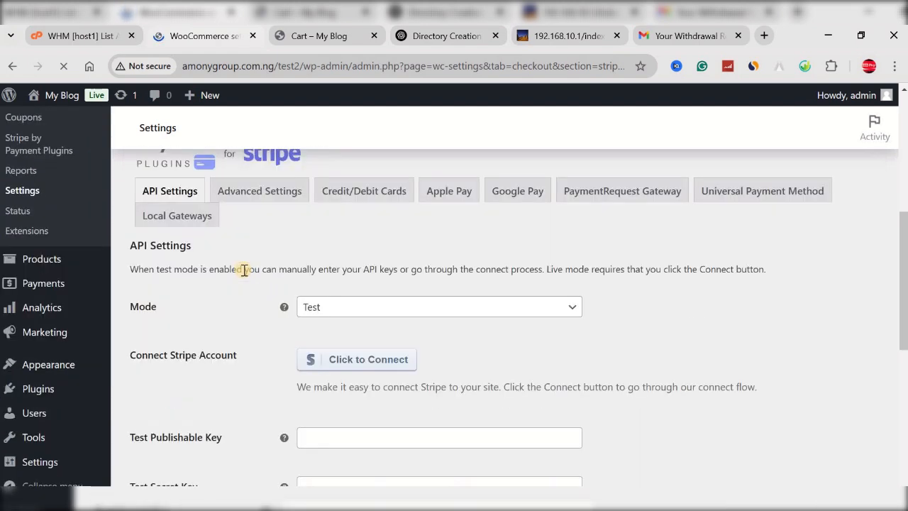
left_click(368, 314)
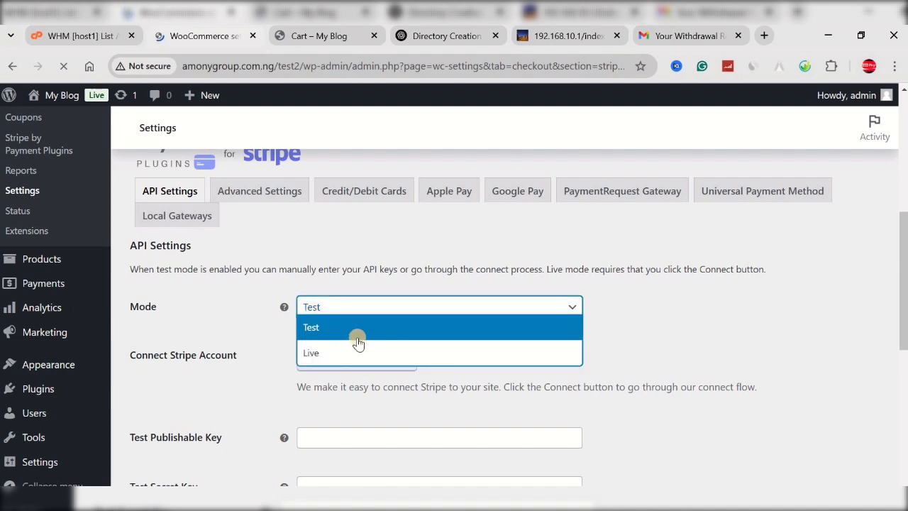
left_click(355, 348)
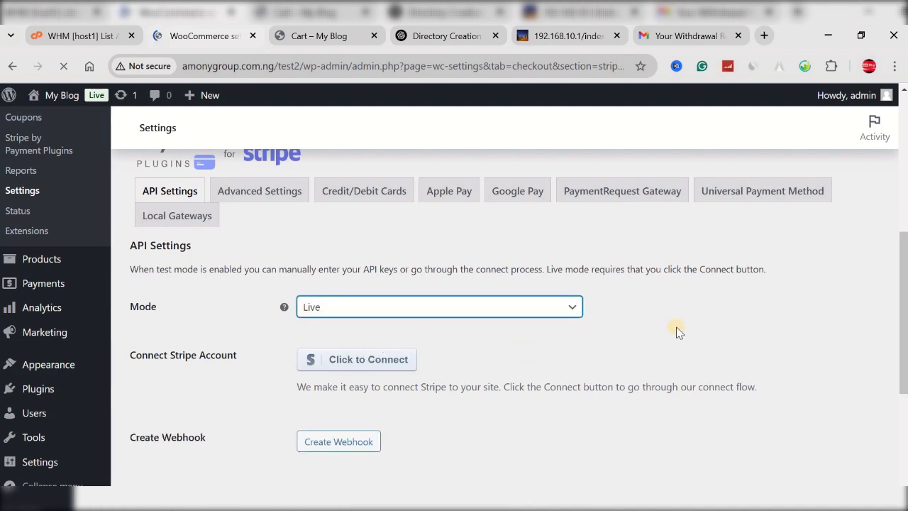
scroll(662, 319, "down", 2)
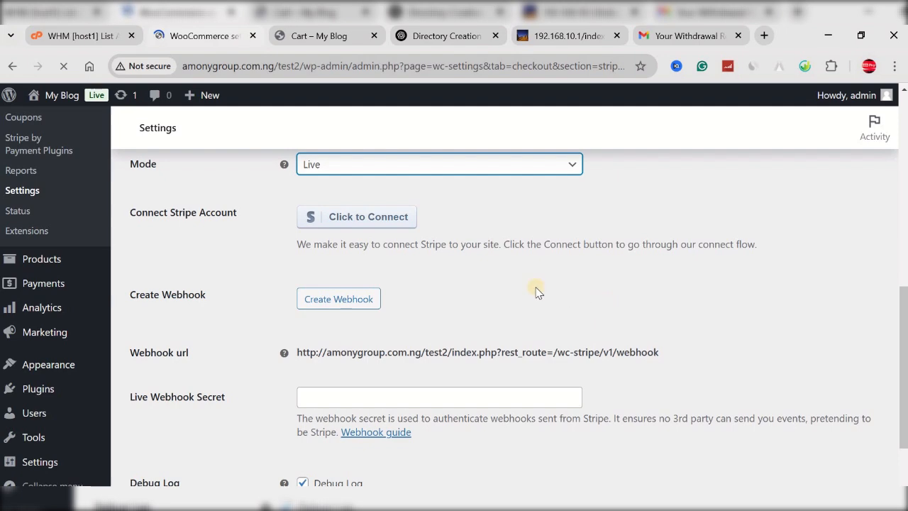
scroll(397, 234, "up", 1)
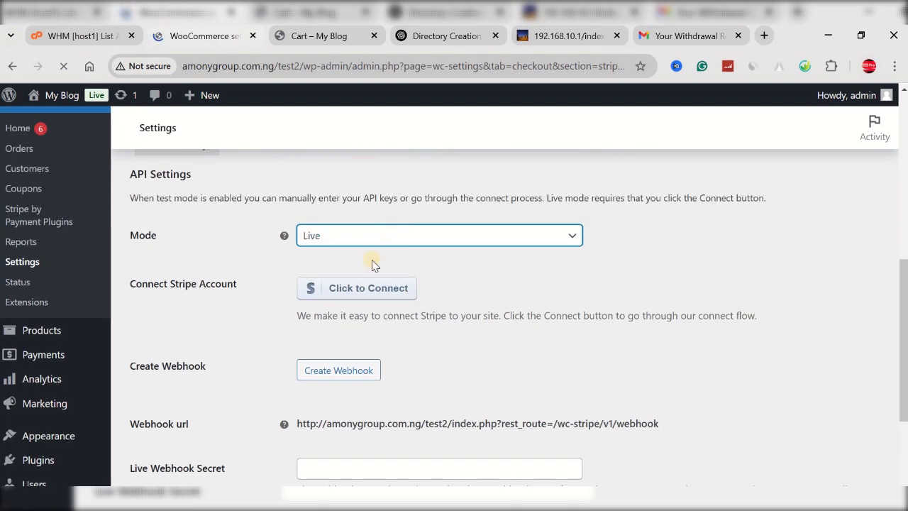
Save the Stripe plugin's API settings with the mode set to Live and return to the account connection option.
scroll(374, 265, "down", 3)
scroll(246, 384, "up", 2)
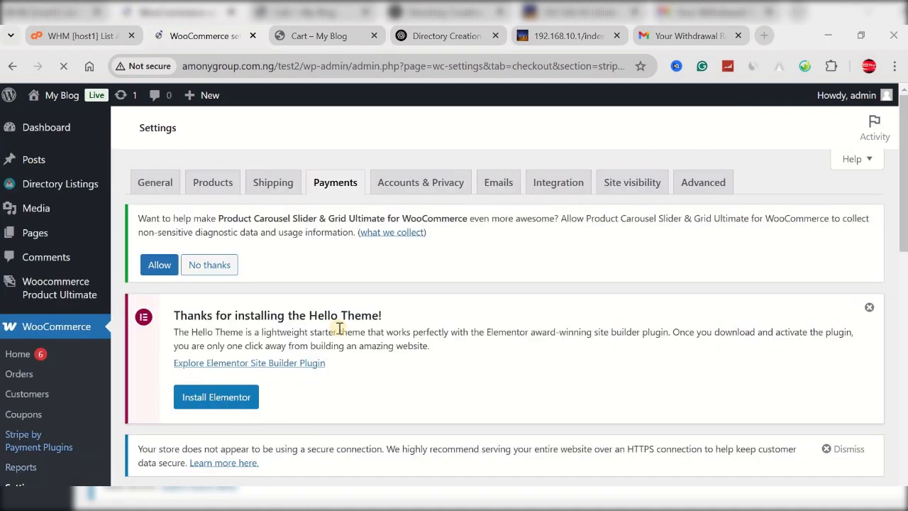
scroll(341, 332, "down", 3)
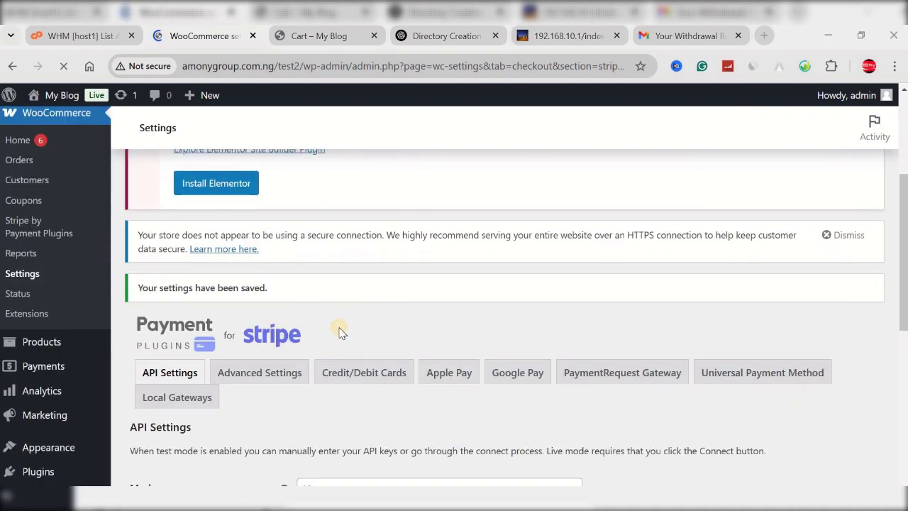
scroll(341, 332, "down", 3)
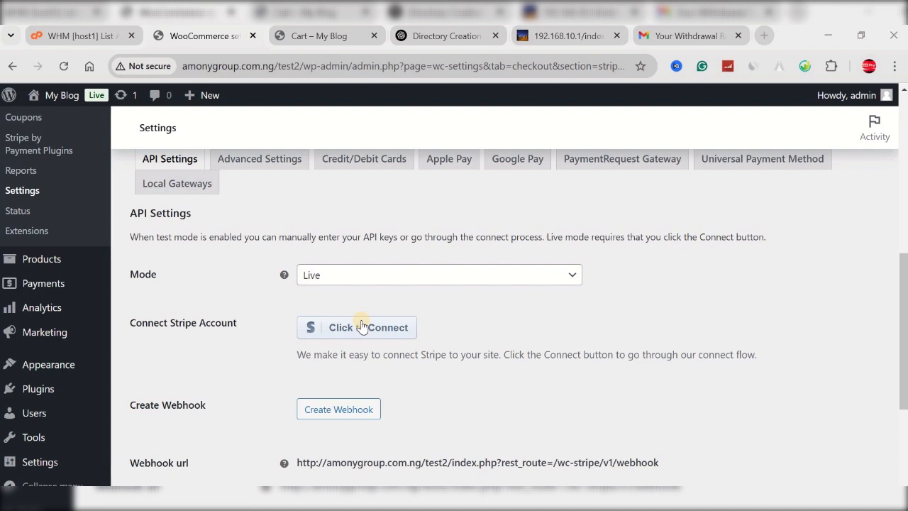
Review the saved Stripe API settings page, examining the mode, account connection and webhook options and the available Stripe payment sections.
scroll(362, 326, "up", 1)
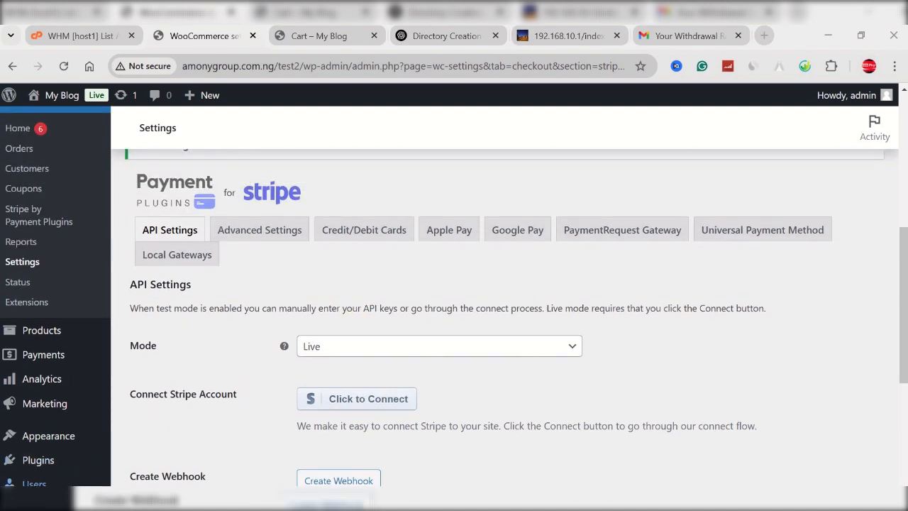
scroll(487, 304, "down", 2)
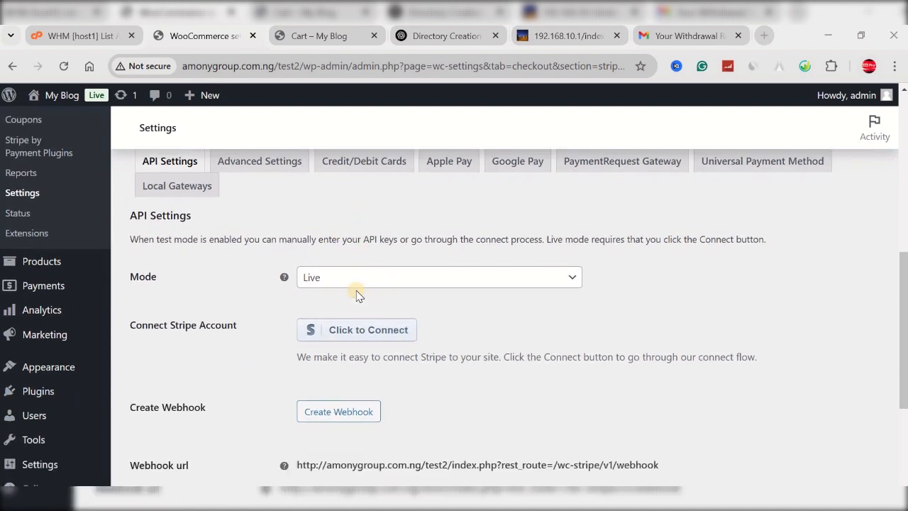
scroll(486, 303, "up", 3)
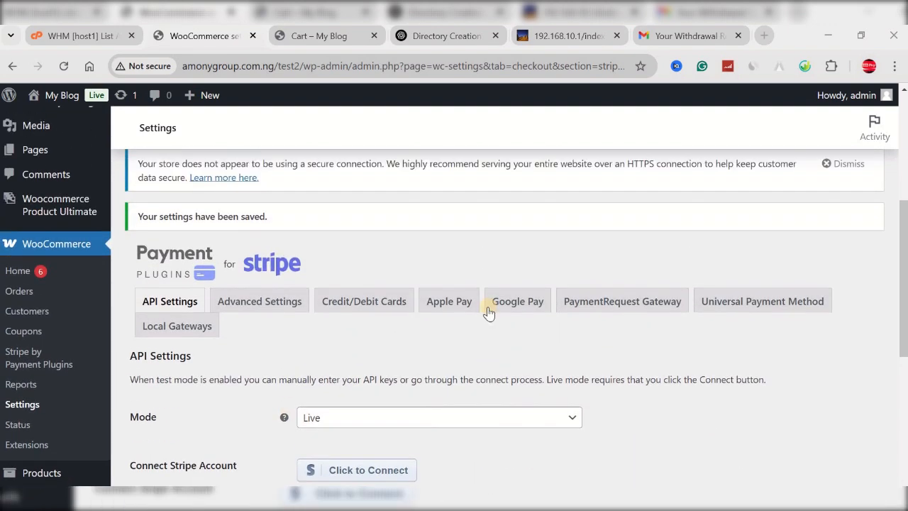
scroll(239, 371, "down", 1)
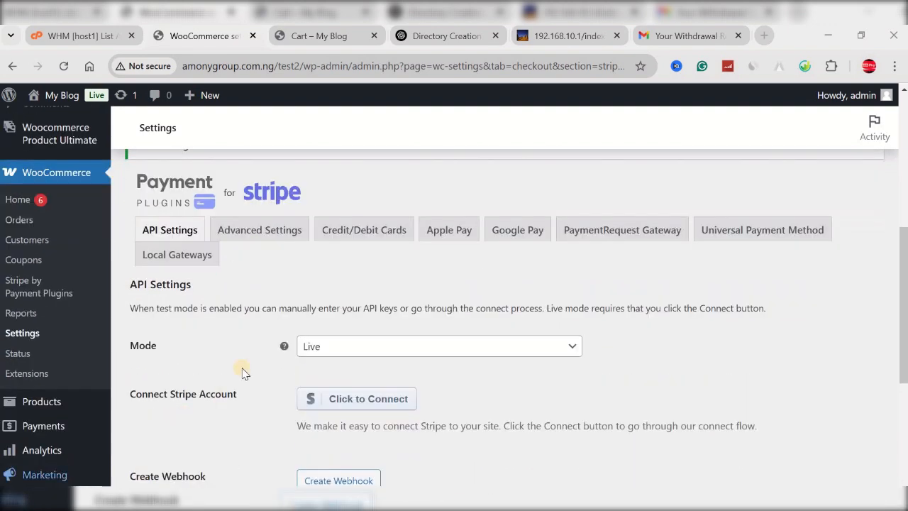
scroll(279, 333, "up", 1)
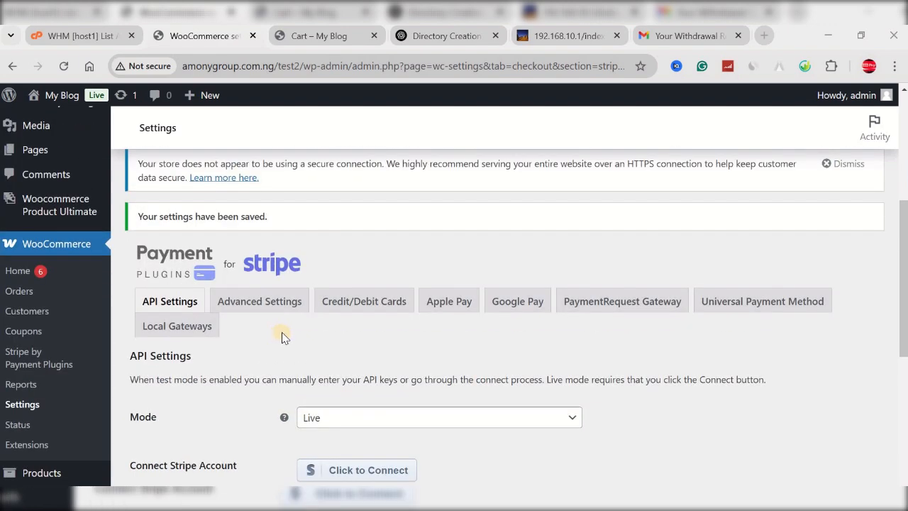
scroll(287, 319, "up", 3)
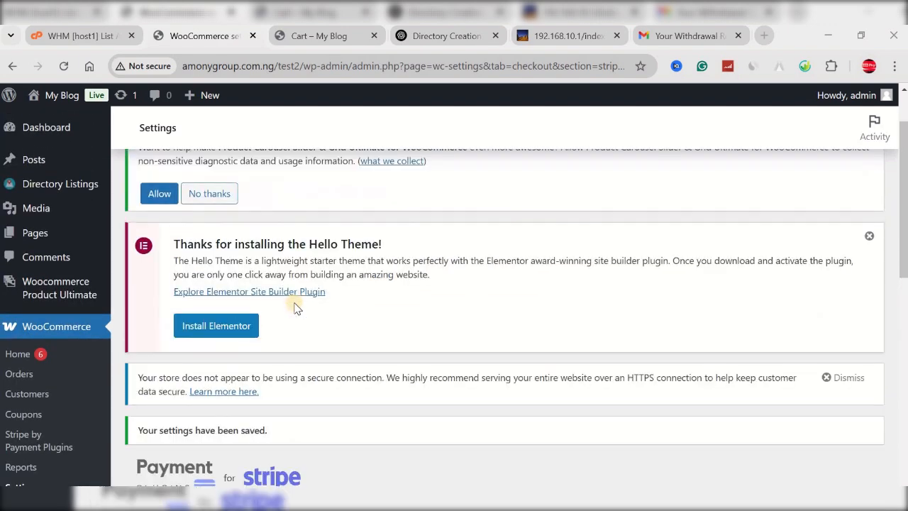
scroll(296, 305, "up", 1)
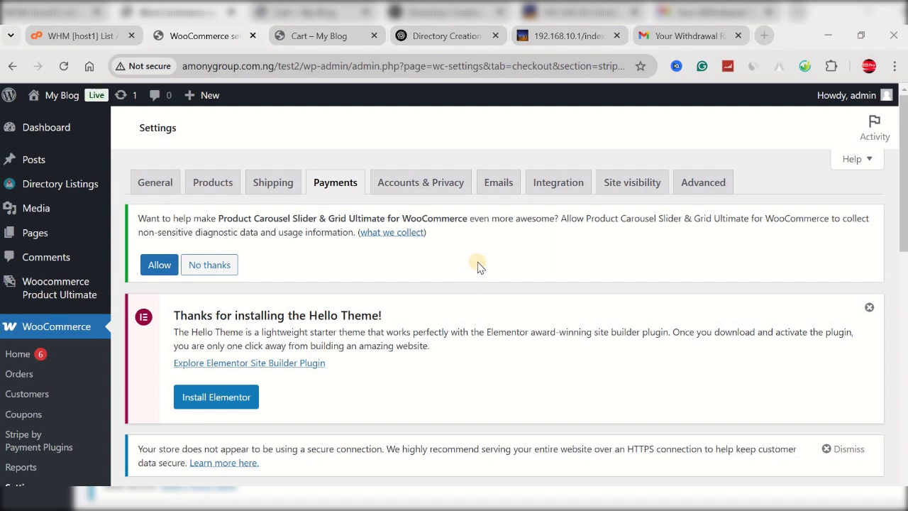
scroll(479, 267, "down", 1)
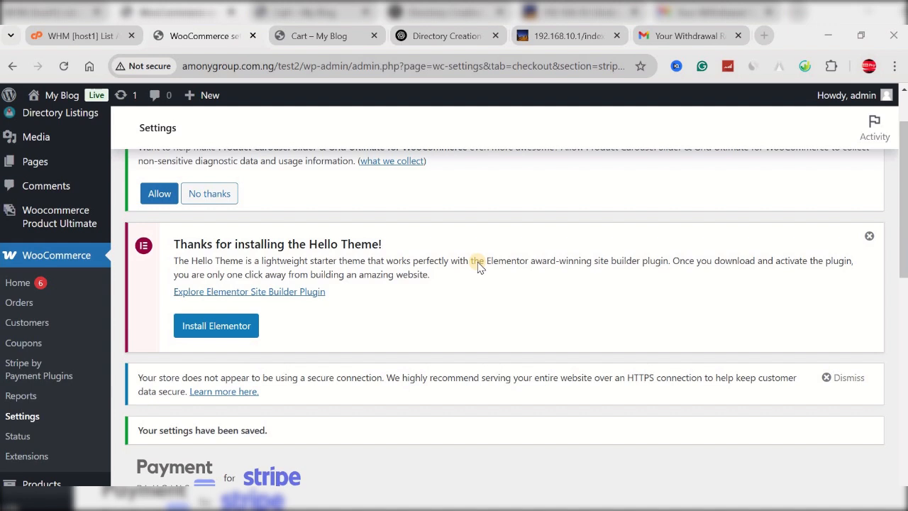
scroll(479, 267, "down", 1)
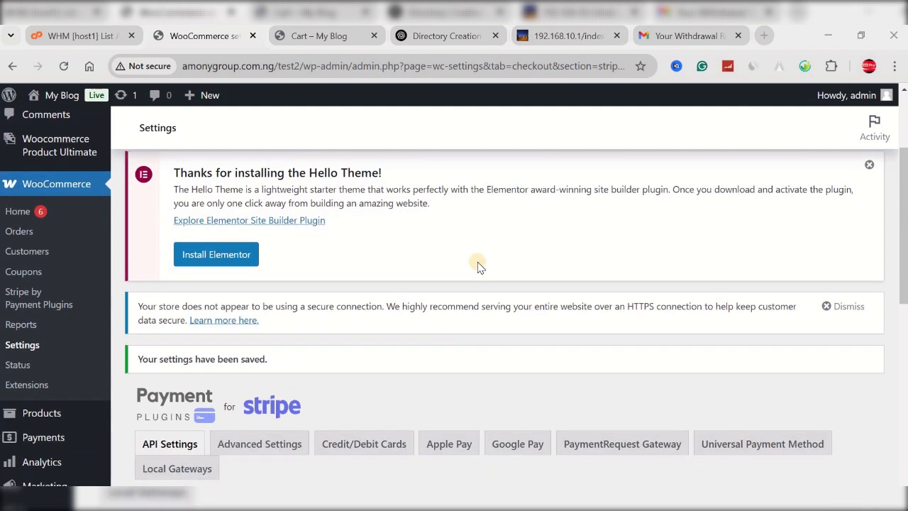